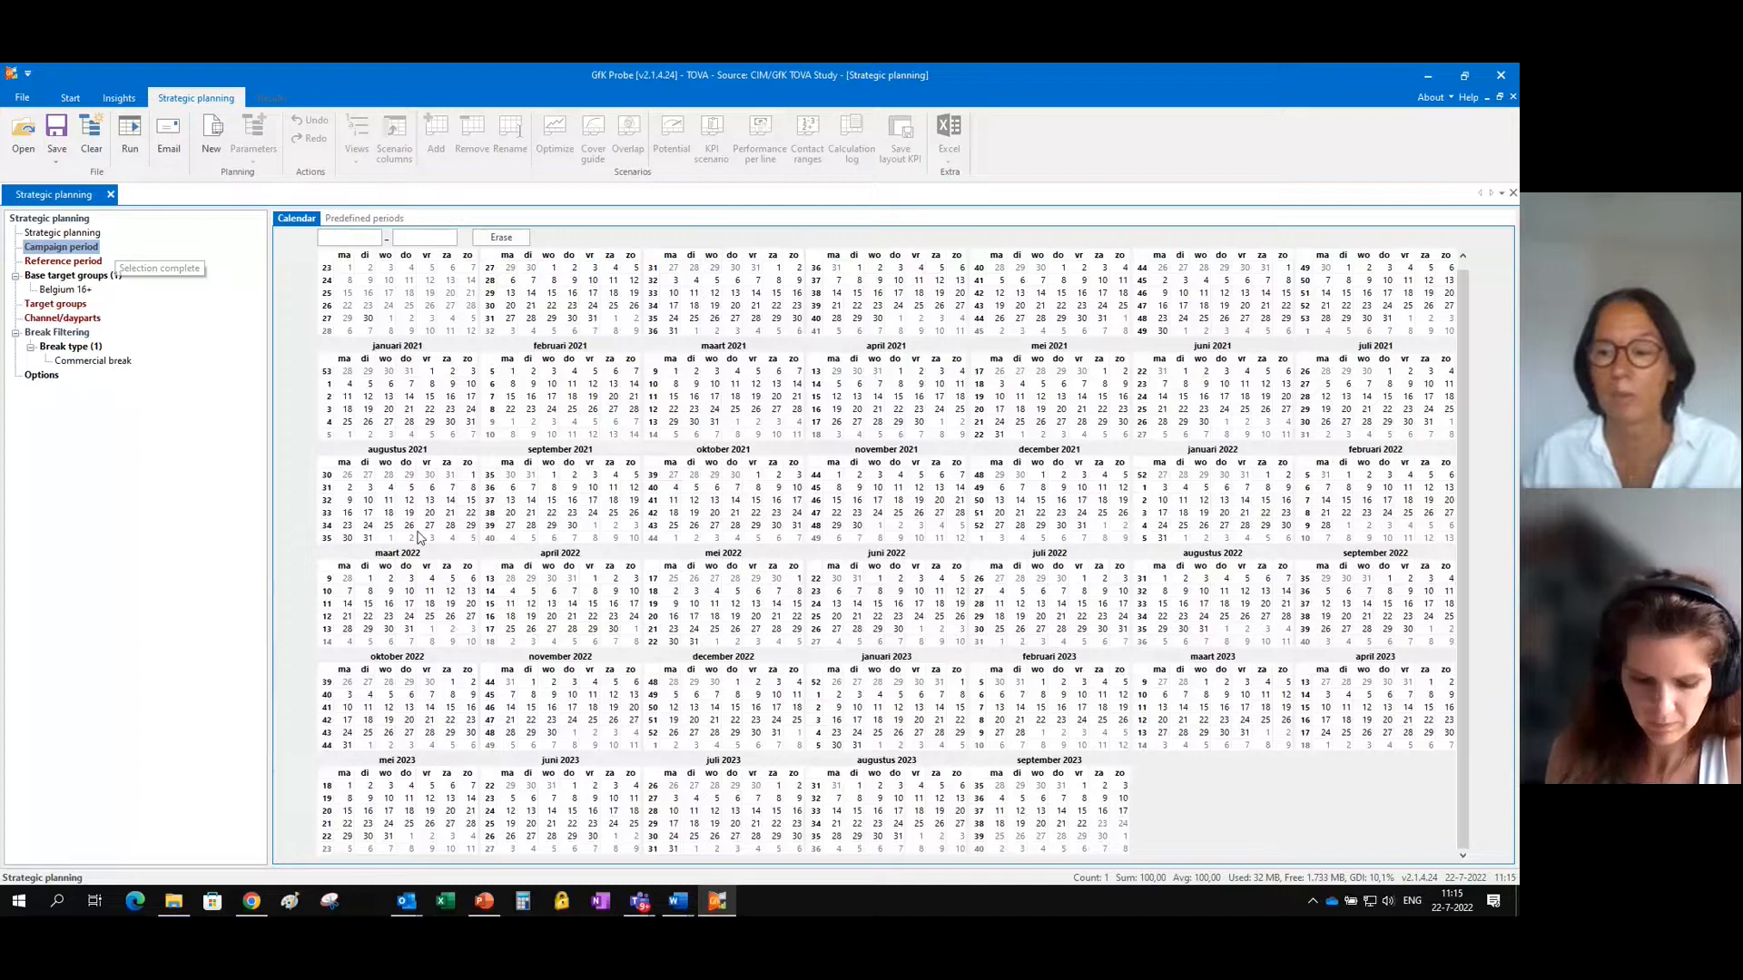
Set the campaign period to the three weeks from 6-3-2023 to 26-3-2023.
{"action": "left_click", "coordinate": [1143, 709]}
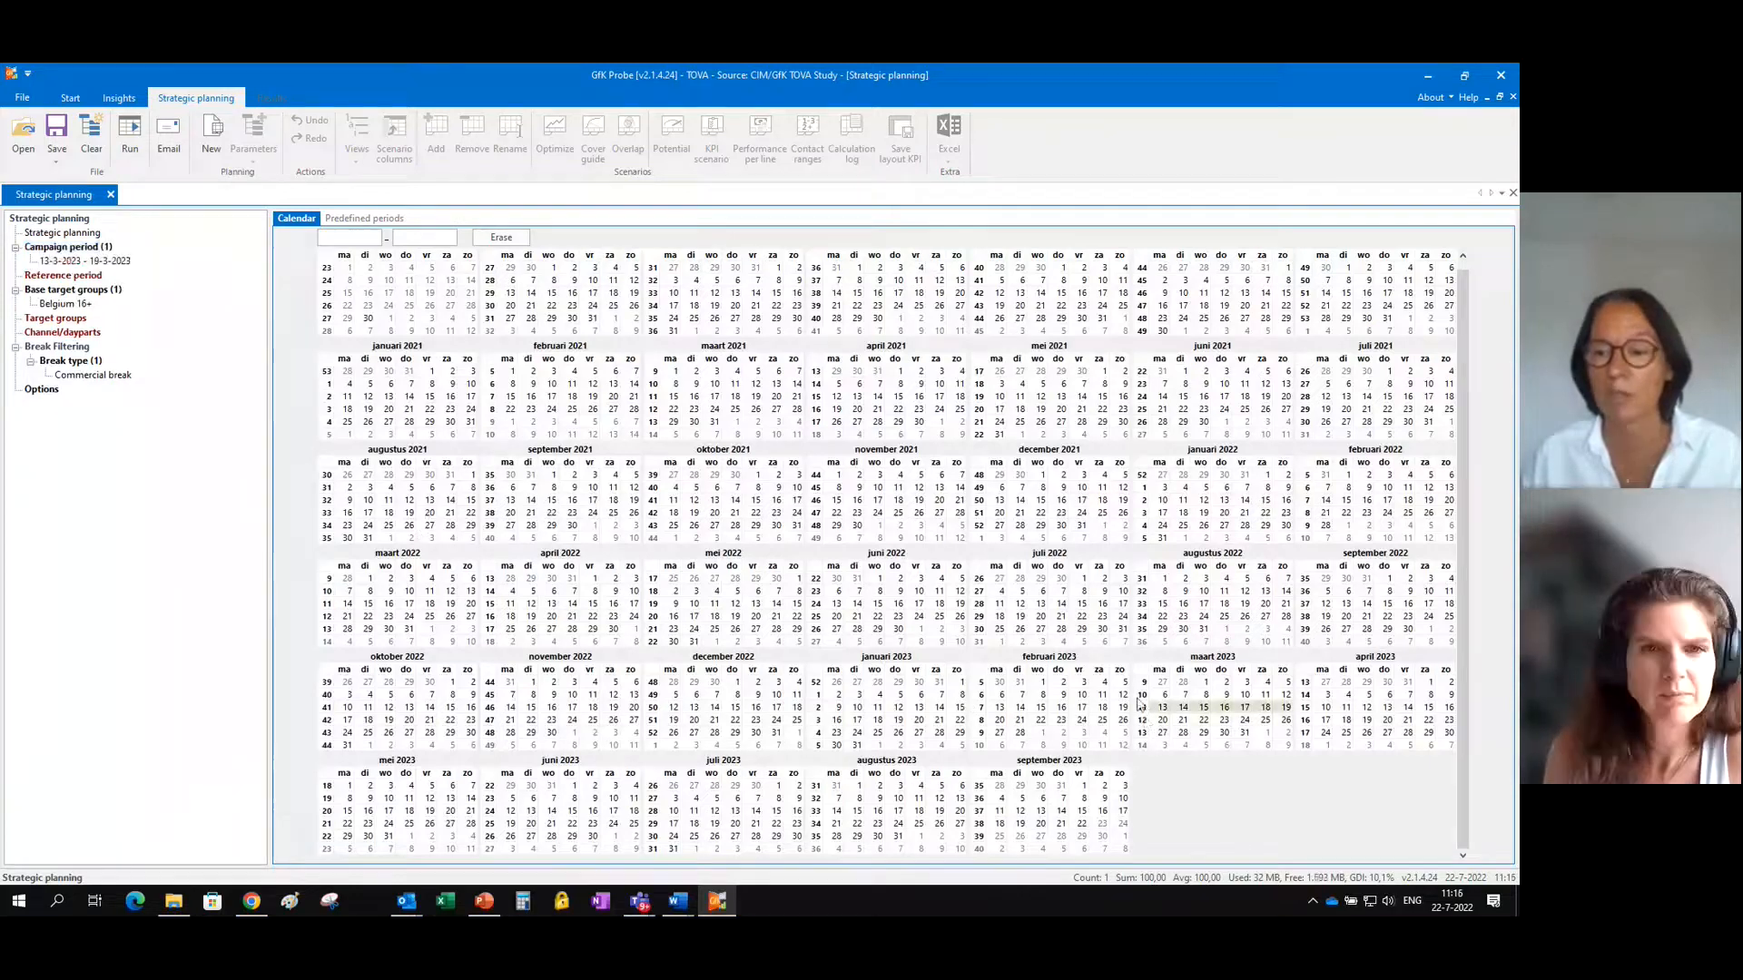
{"action": "left_click", "coordinate": [1143, 696]}
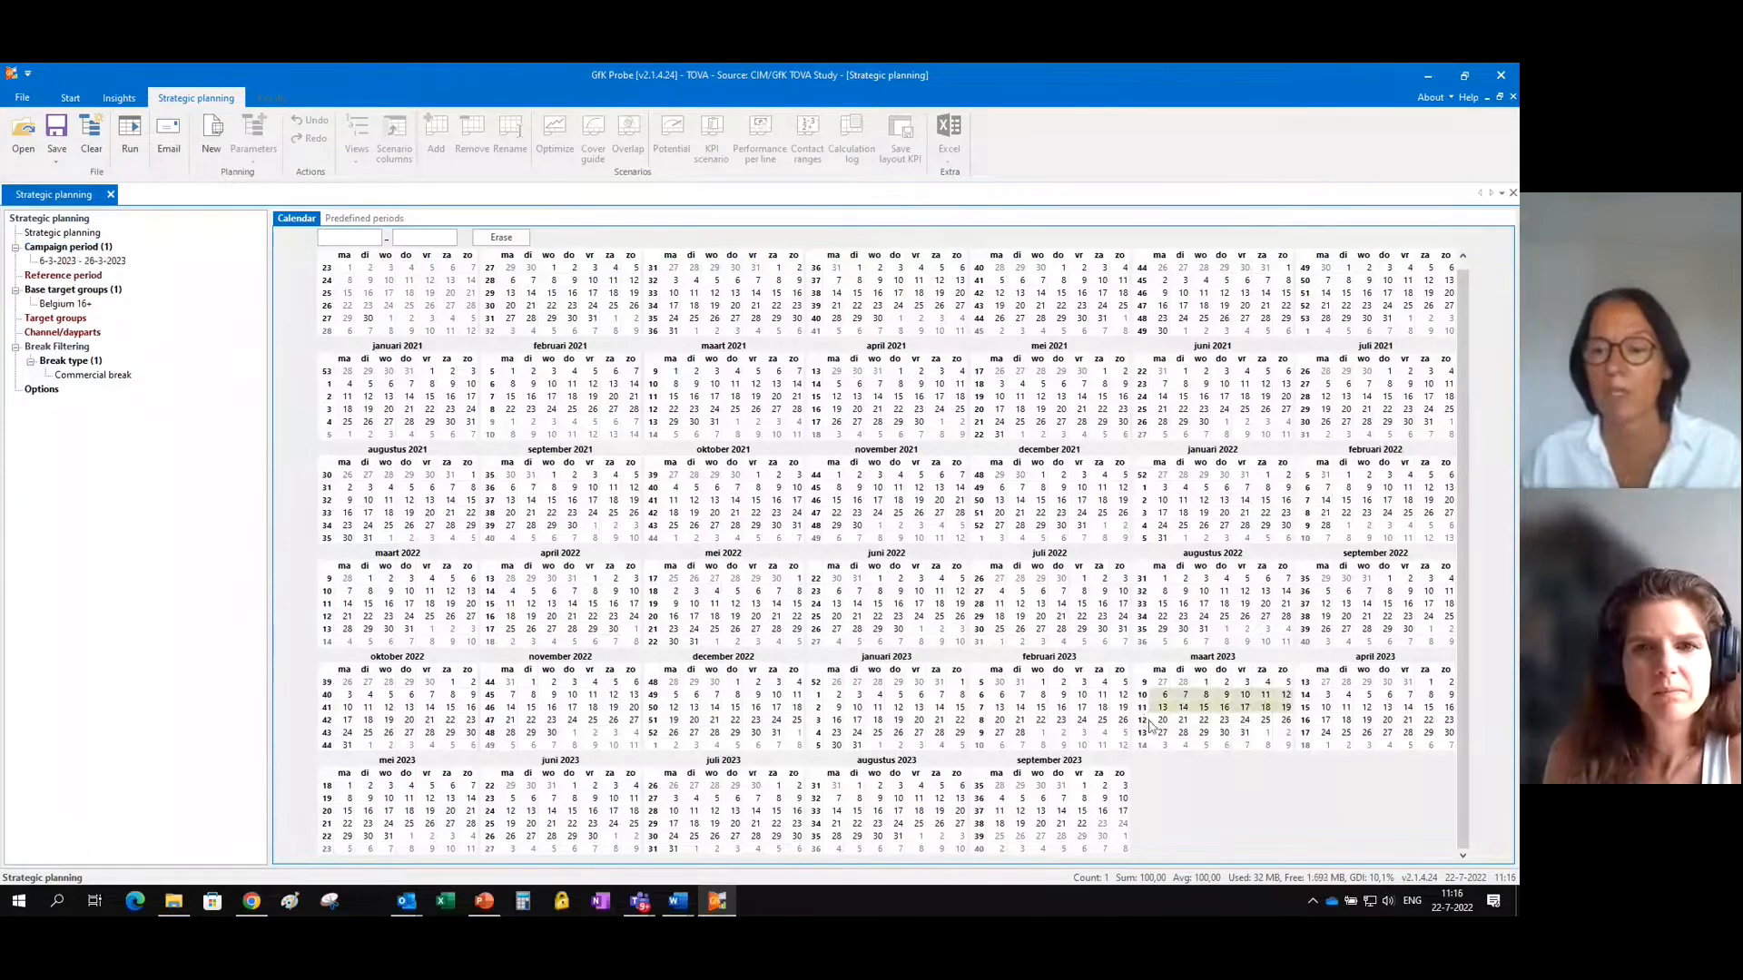
{"action": "left_click", "coordinate": [1144, 719]}
Select 1-11-2021 to 7-11-2021 as the reference period and extend the campaign period by one week to 2-4-2023.
{"action": "left_click", "coordinate": [80, 276]}
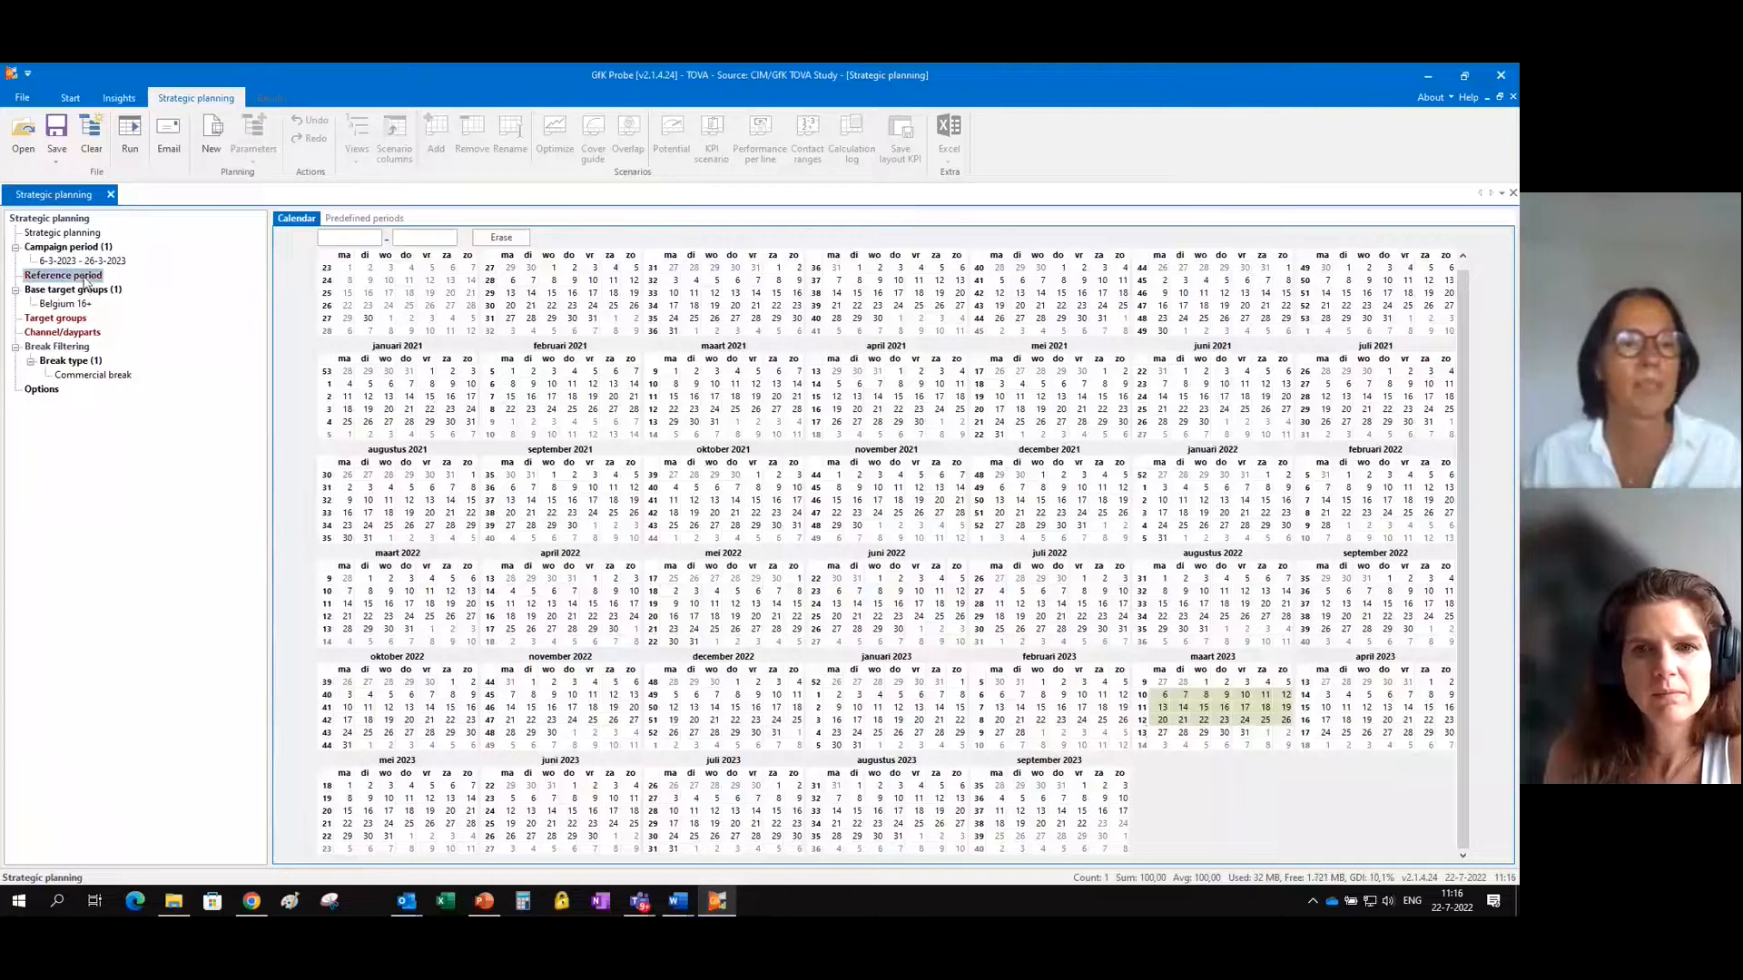
{"action": "left_click", "coordinate": [817, 283]}
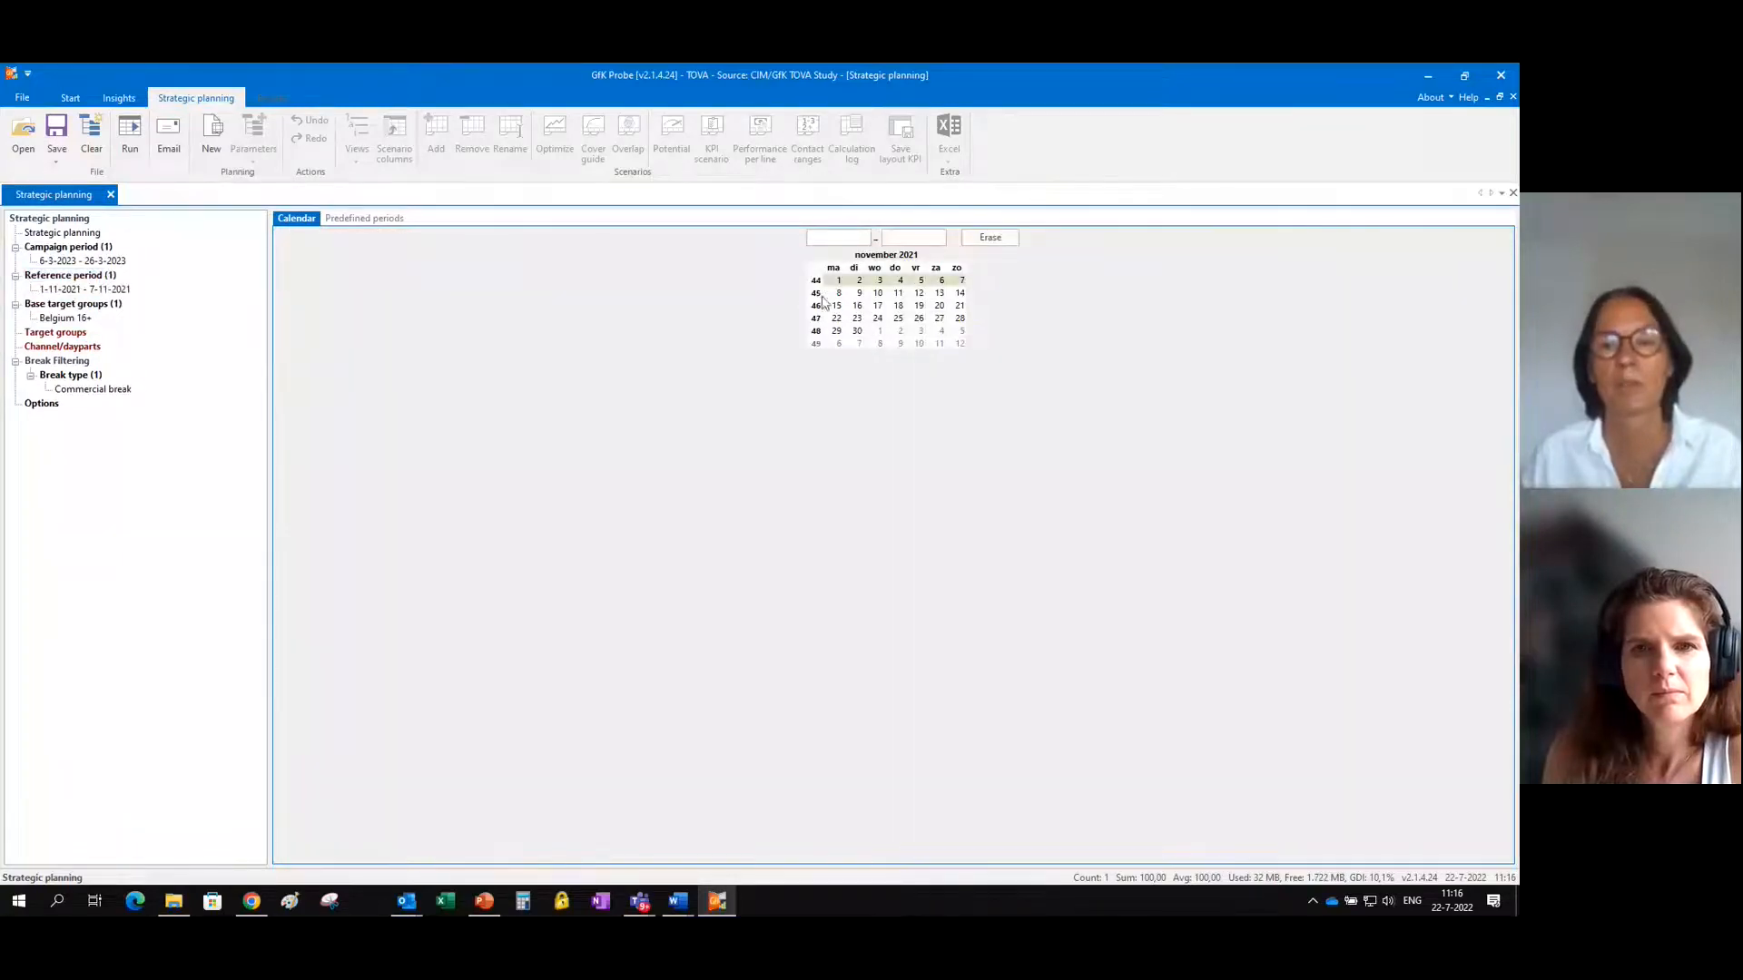
{"action": "left_click", "coordinate": [106, 250]}
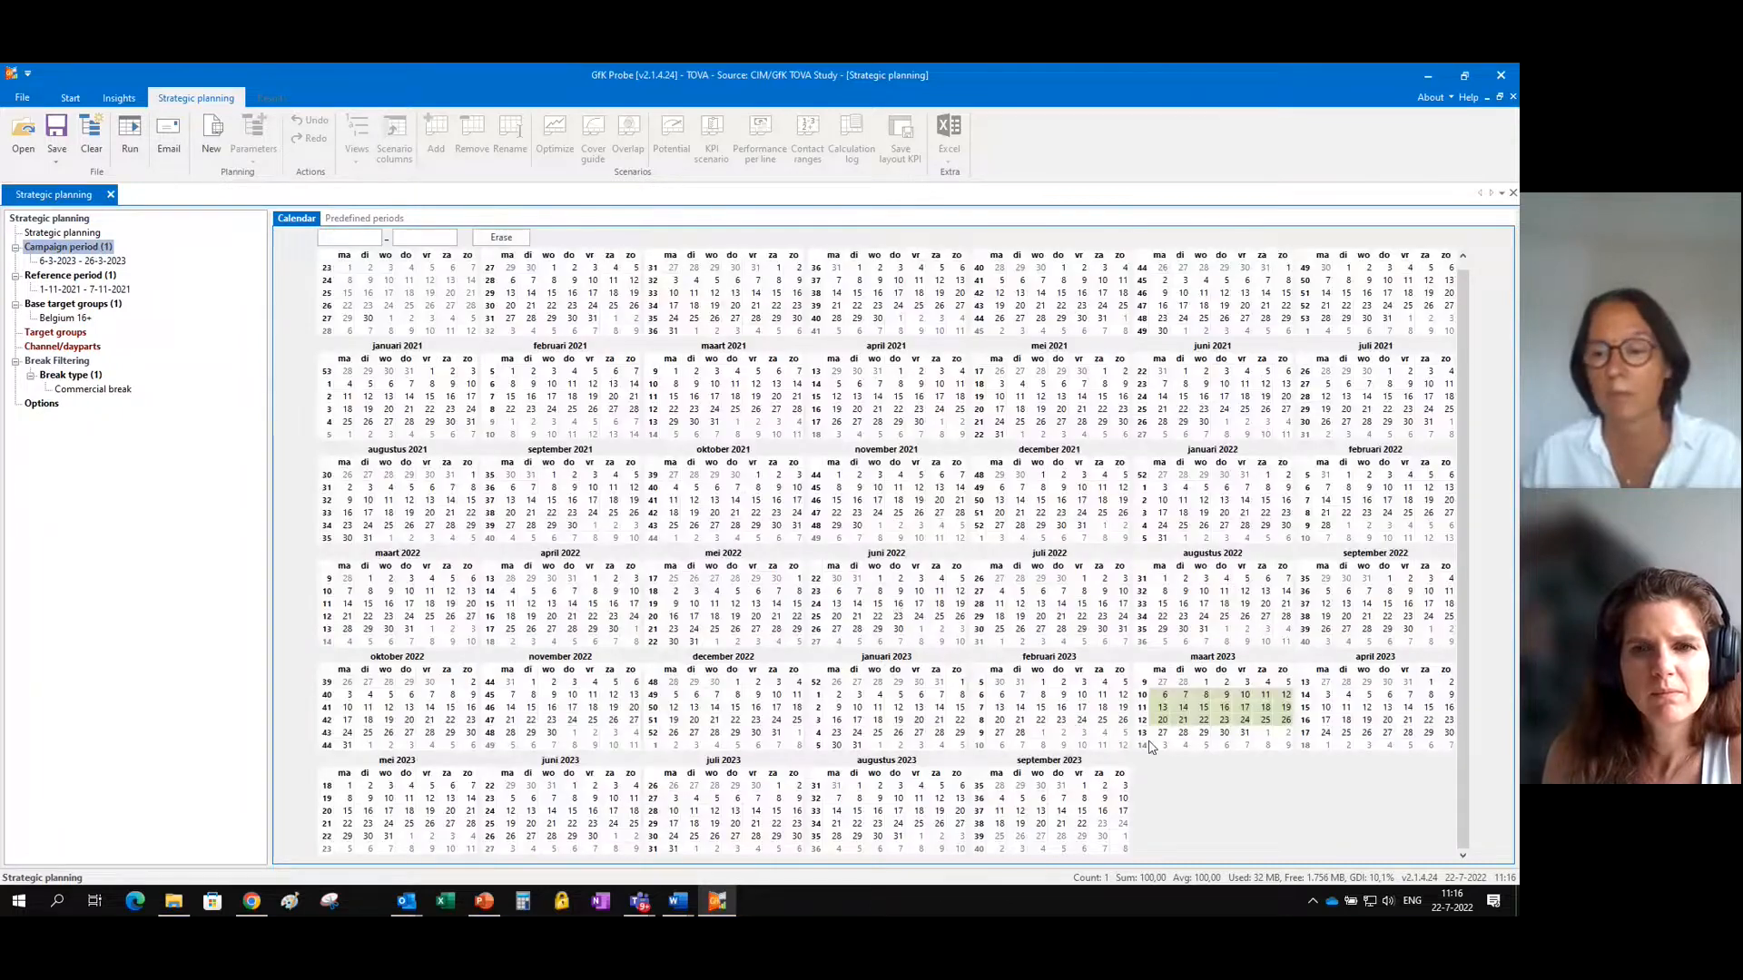
{"action": "left_click", "coordinate": [1148, 735]}
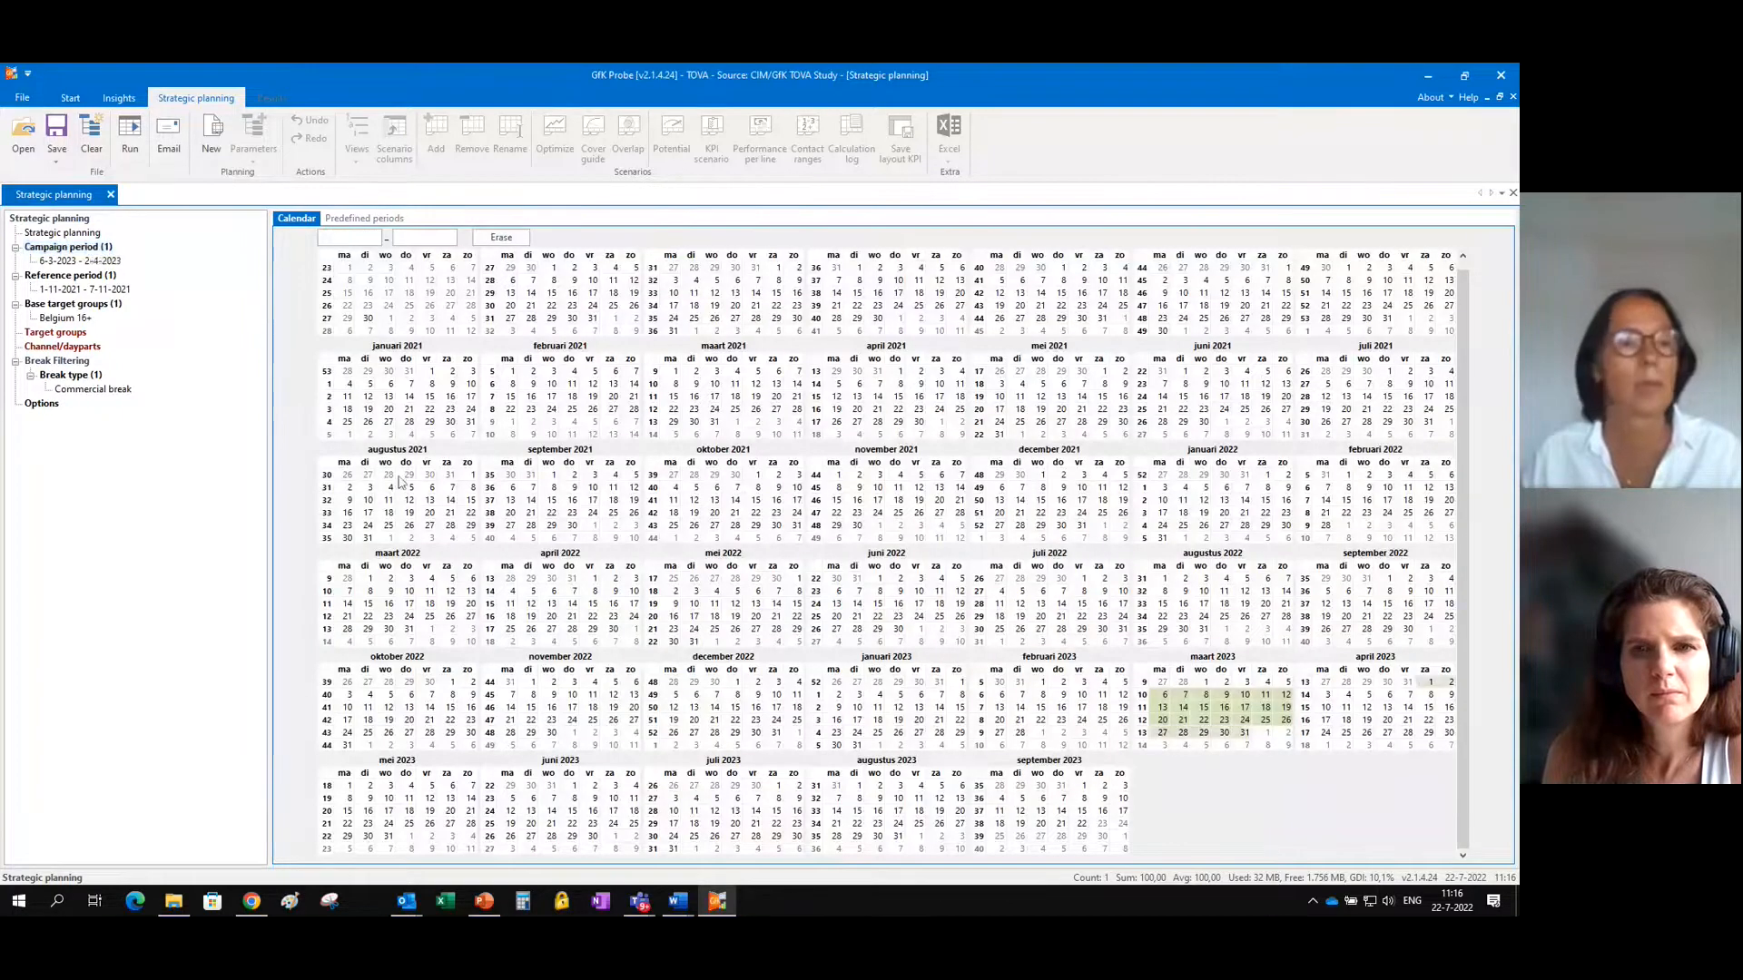
Extend the reference period by three weeks so that it runs from 1-11-2021 to 28-11-2021.
{"action": "left_click", "coordinate": [78, 277]}
{"action": "left_click", "coordinate": [819, 294]}
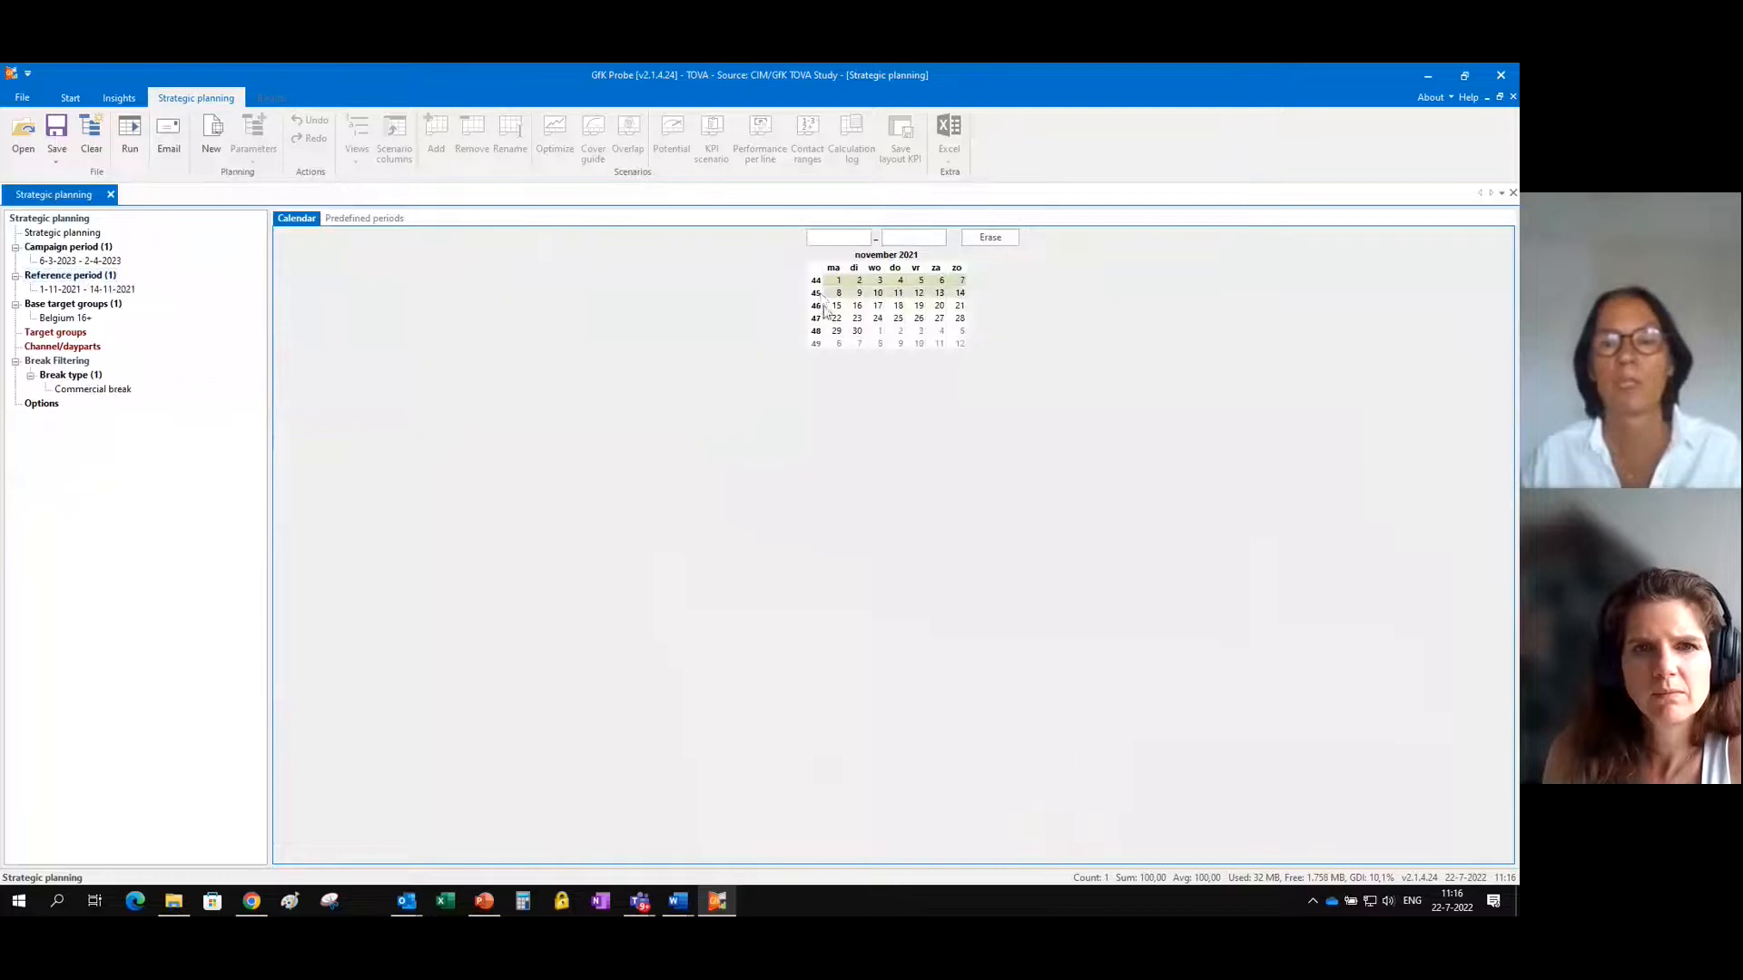
{"action": "left_click", "coordinate": [819, 307]}
{"action": "left_click", "coordinate": [819, 318]}
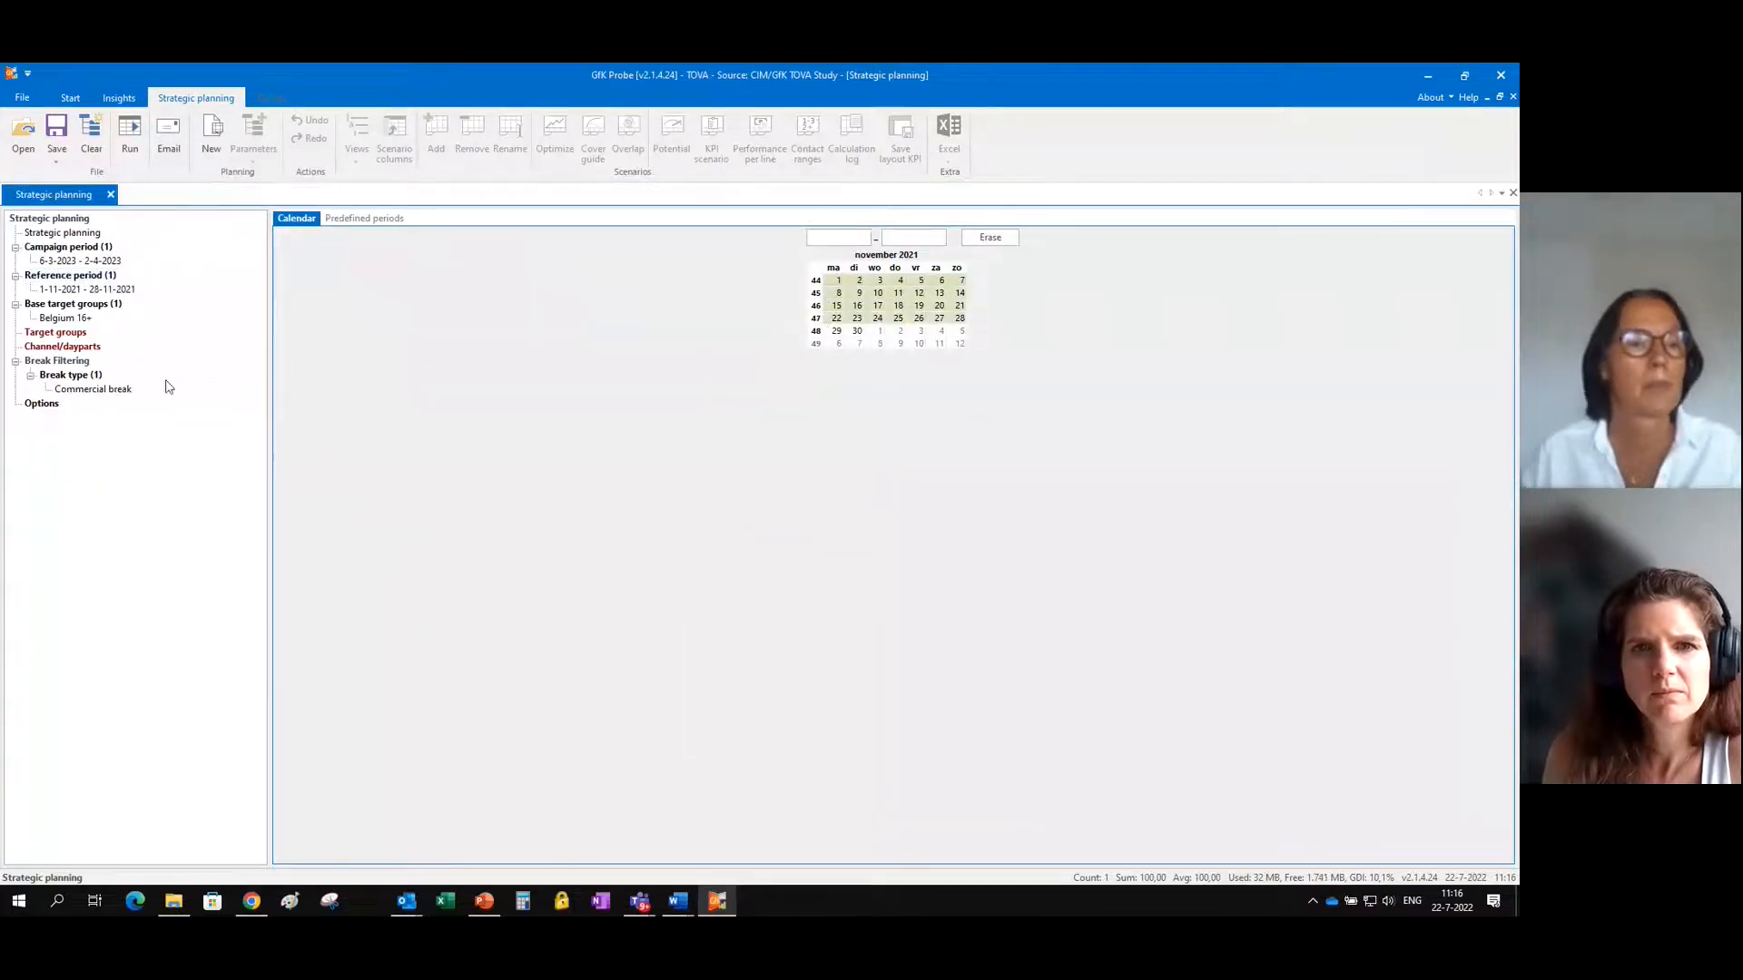
Choose North 16+ as the base target group and add VVA 18-54 yrs and 18-34 as target groups.
{"action": "left_click", "coordinate": [80, 305]}
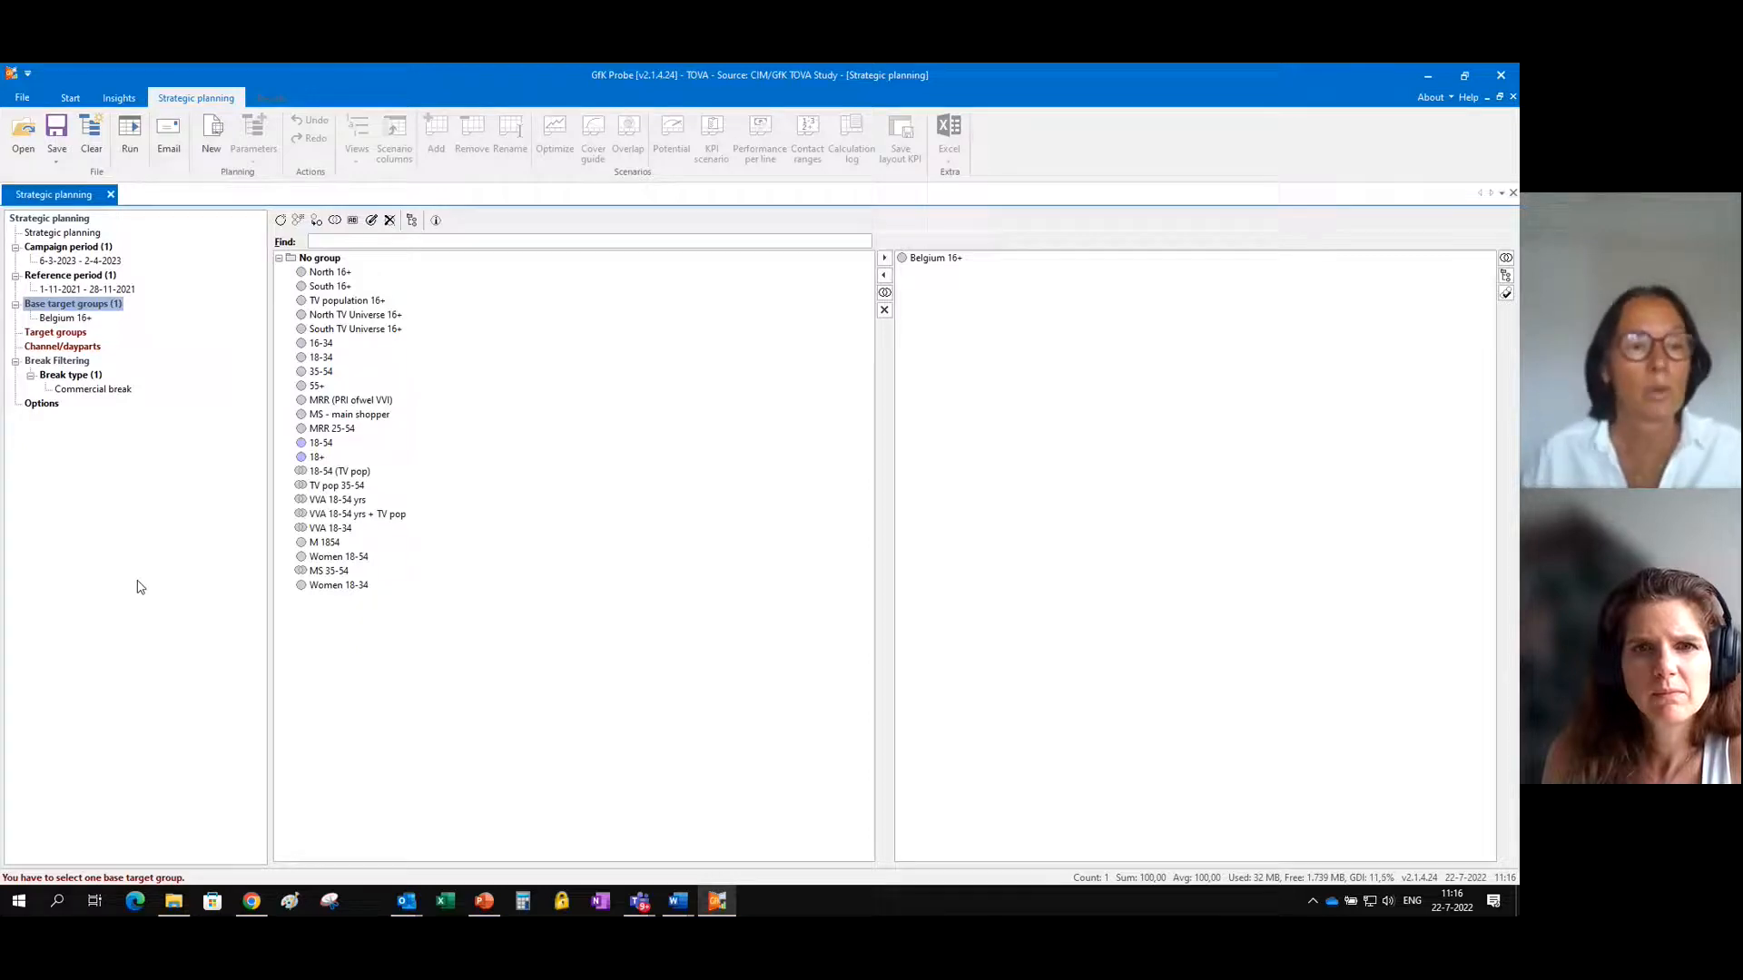
{"action": "left_click", "coordinate": [329, 272]}
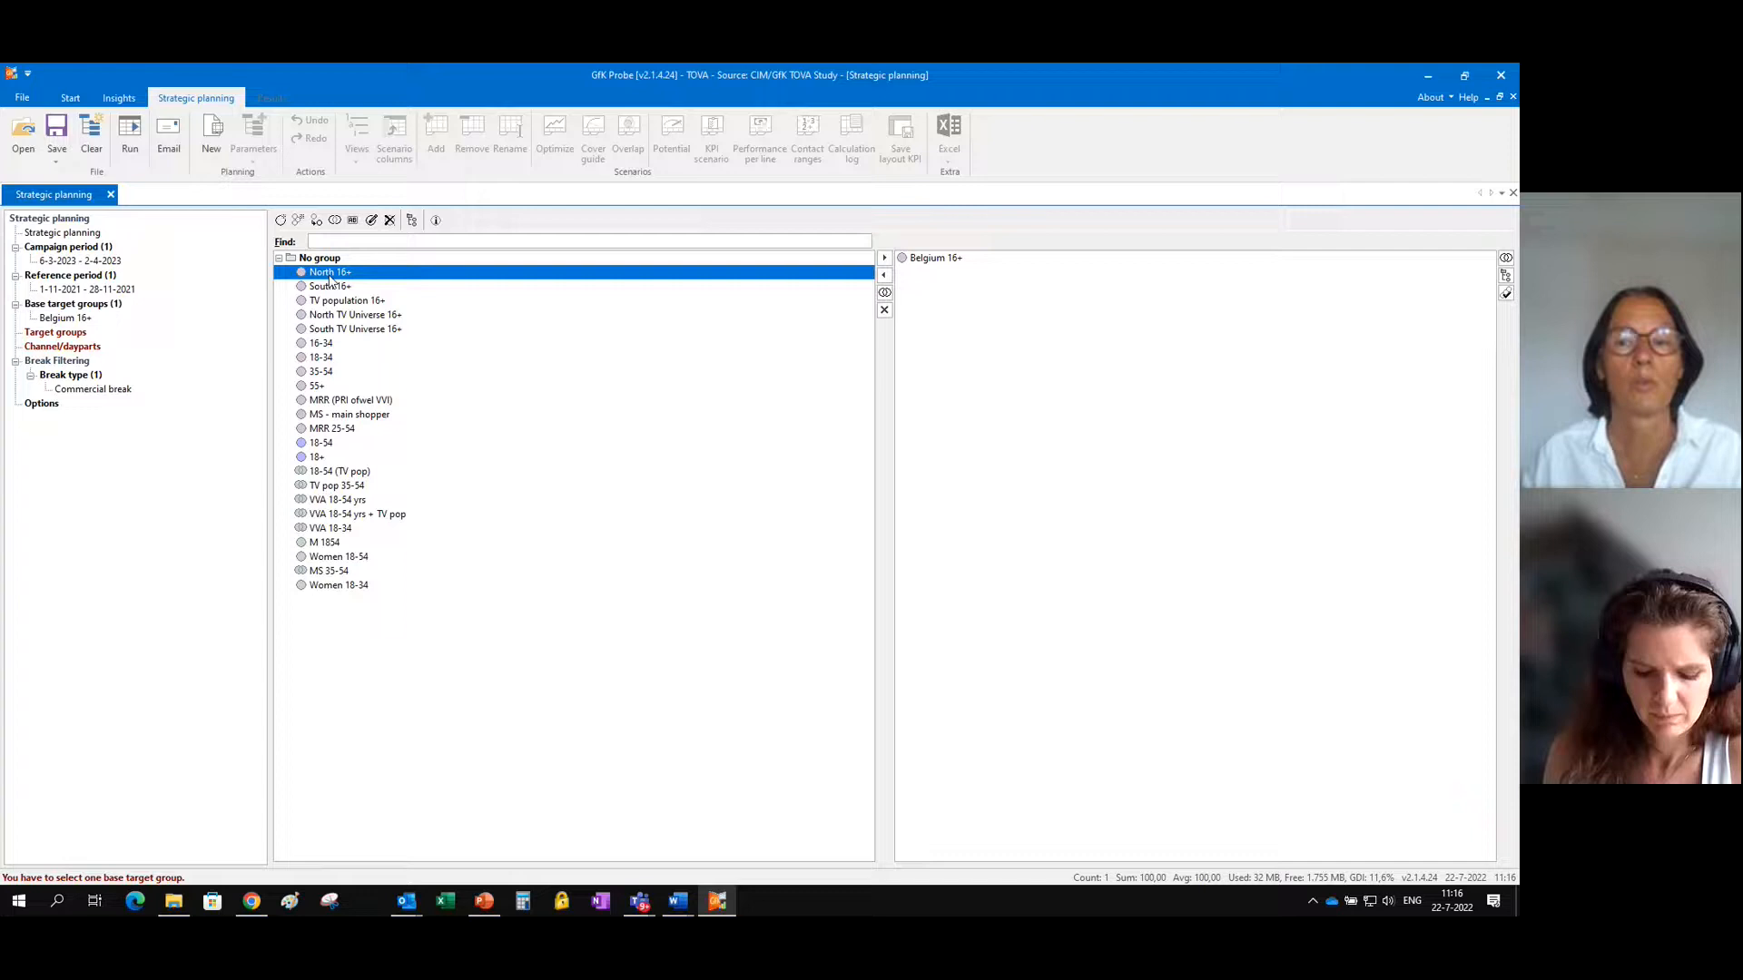
{"action": "left_click", "coordinate": [69, 332]}
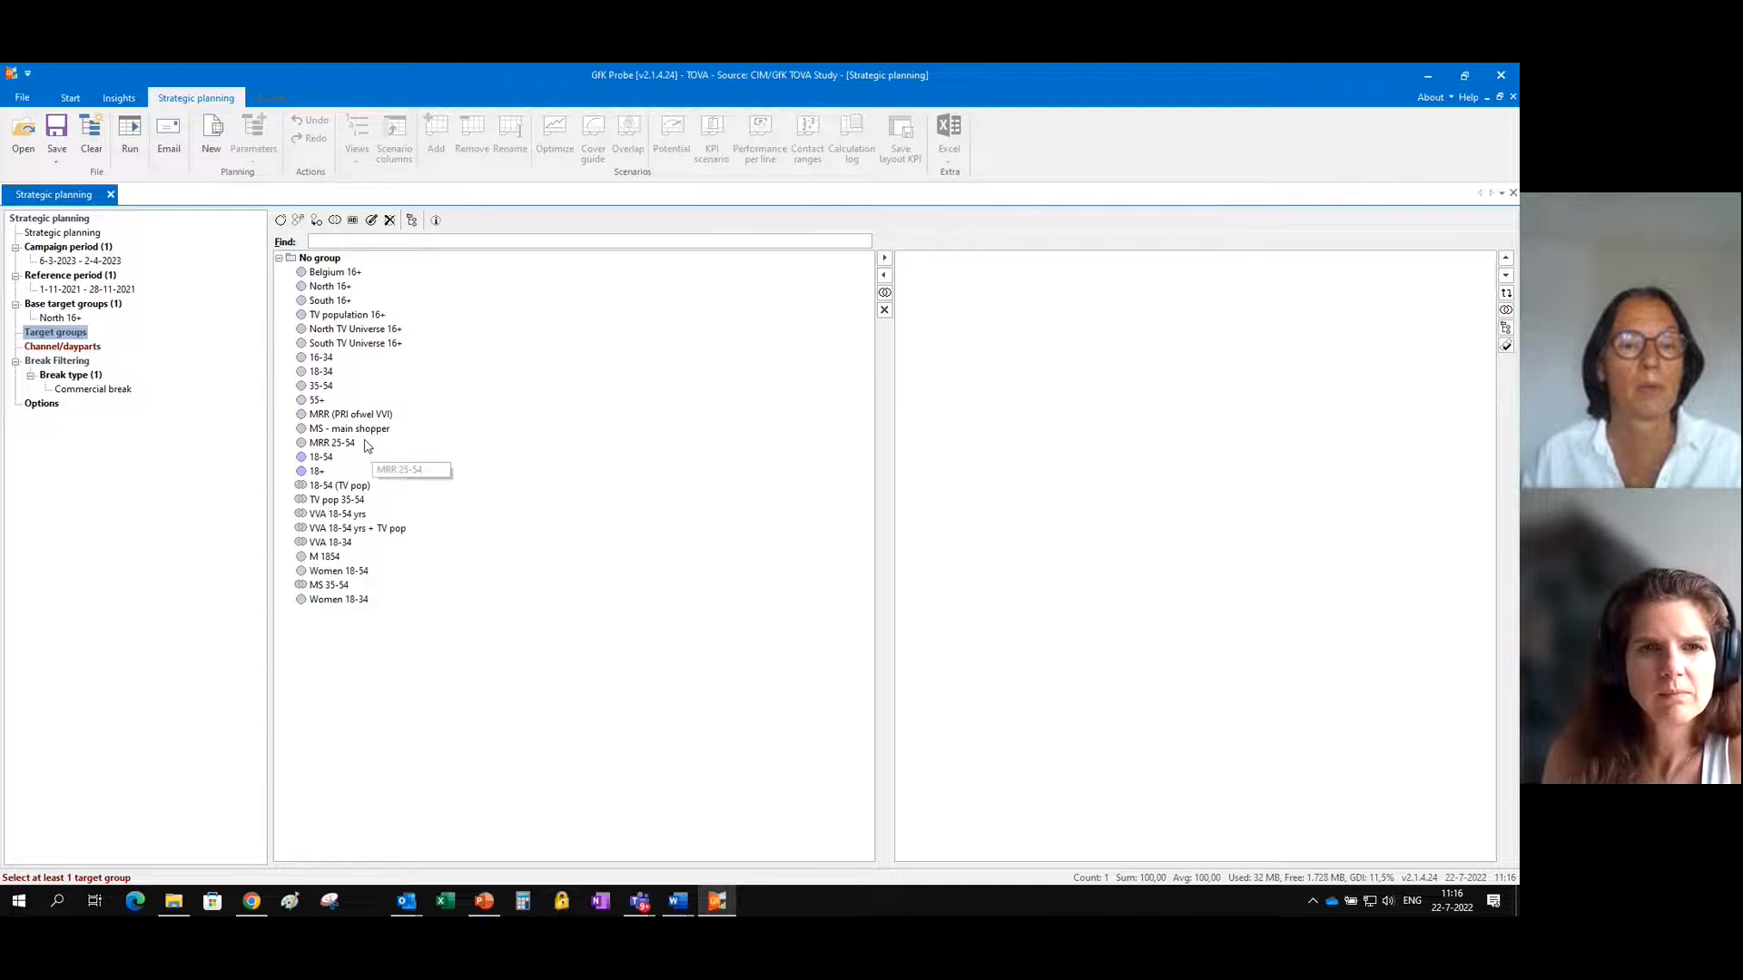
{"action": "double_click", "coordinate": [337, 513]}
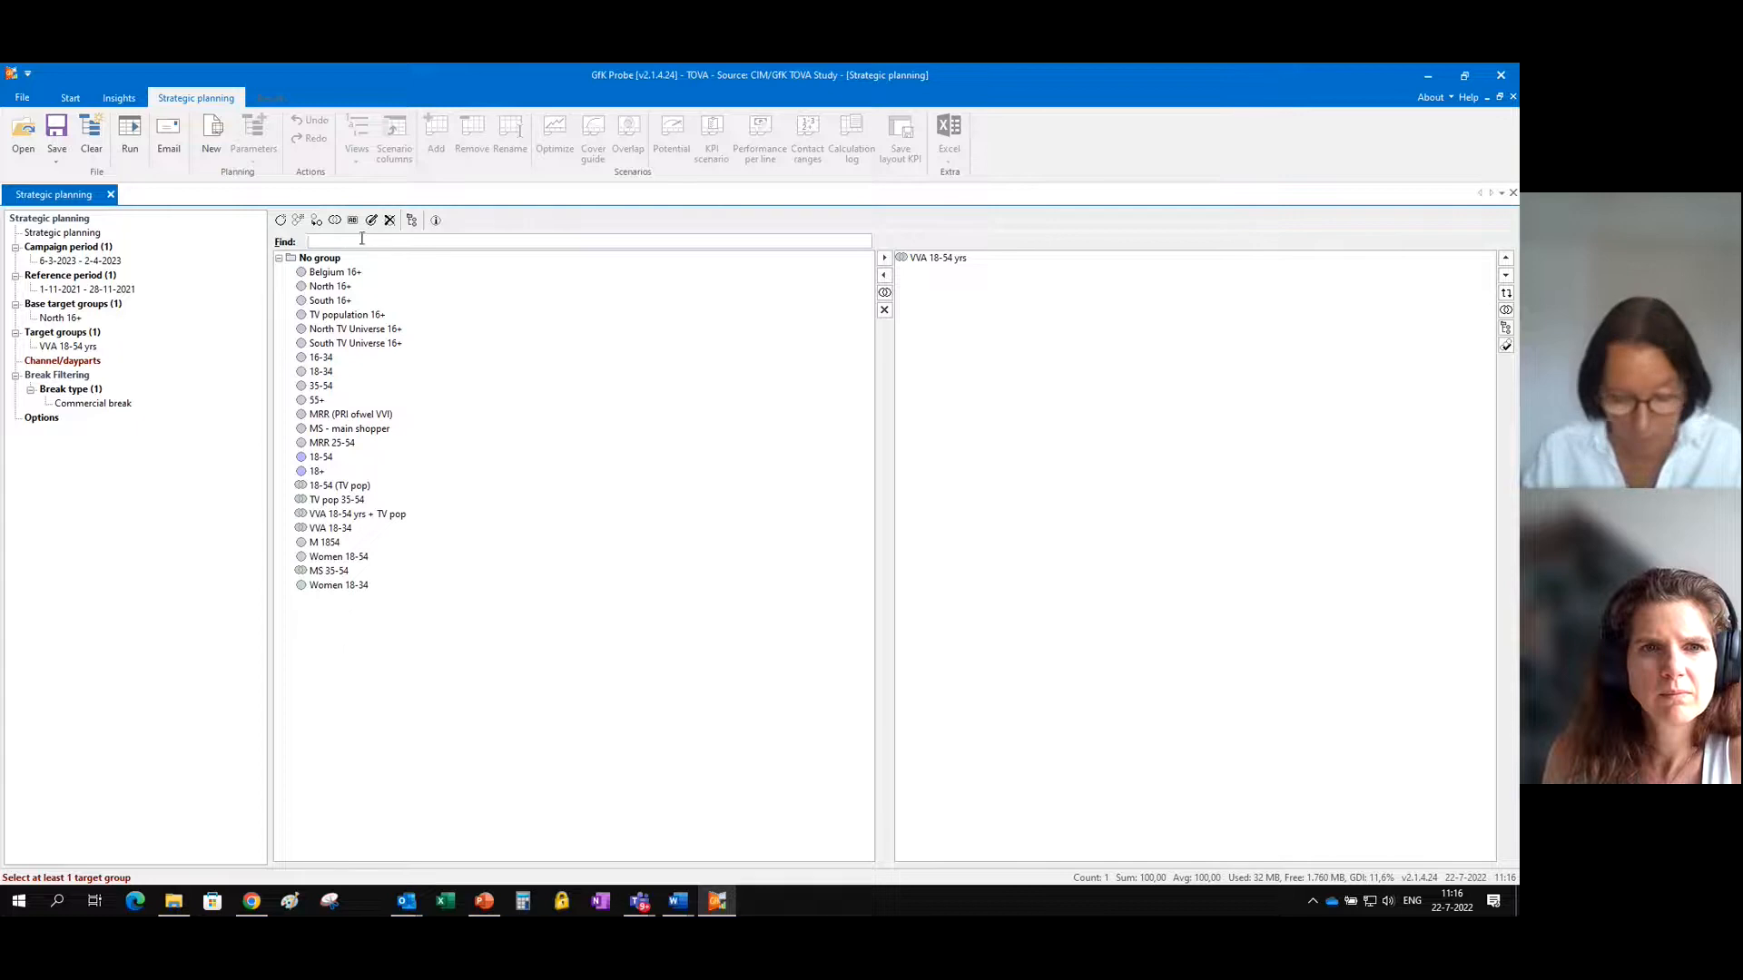
{"action": "type", "text": "18 34"}
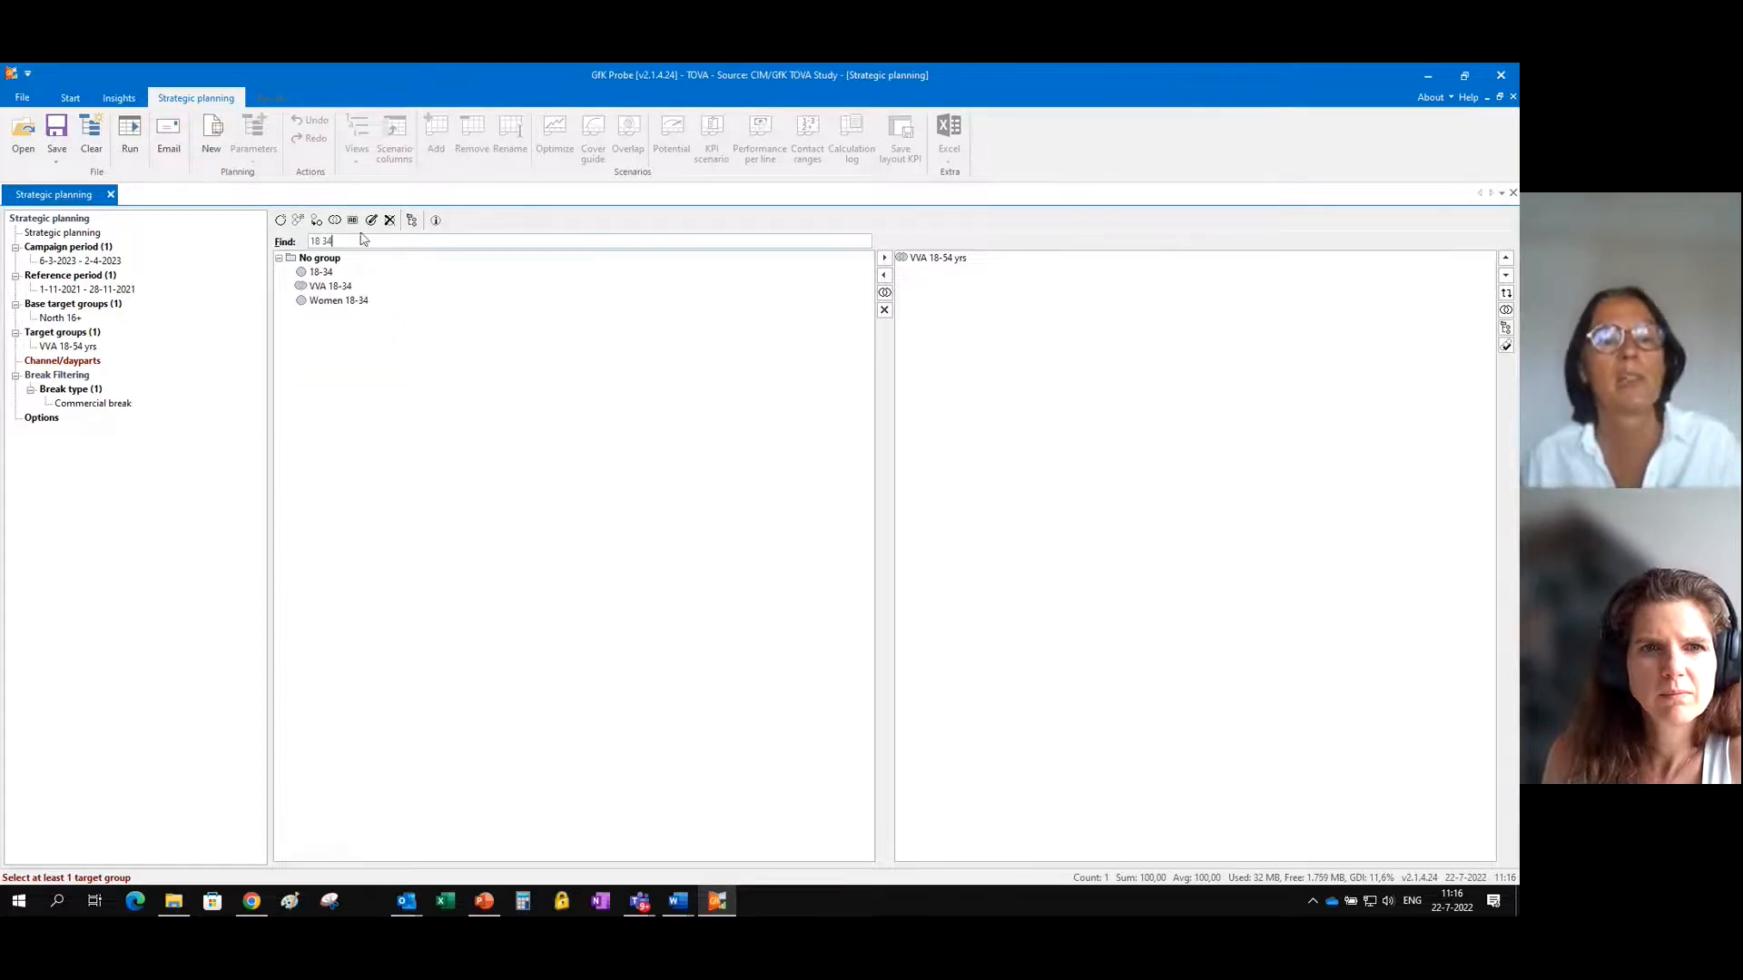
{"action": "double_click", "coordinate": [329, 274]}
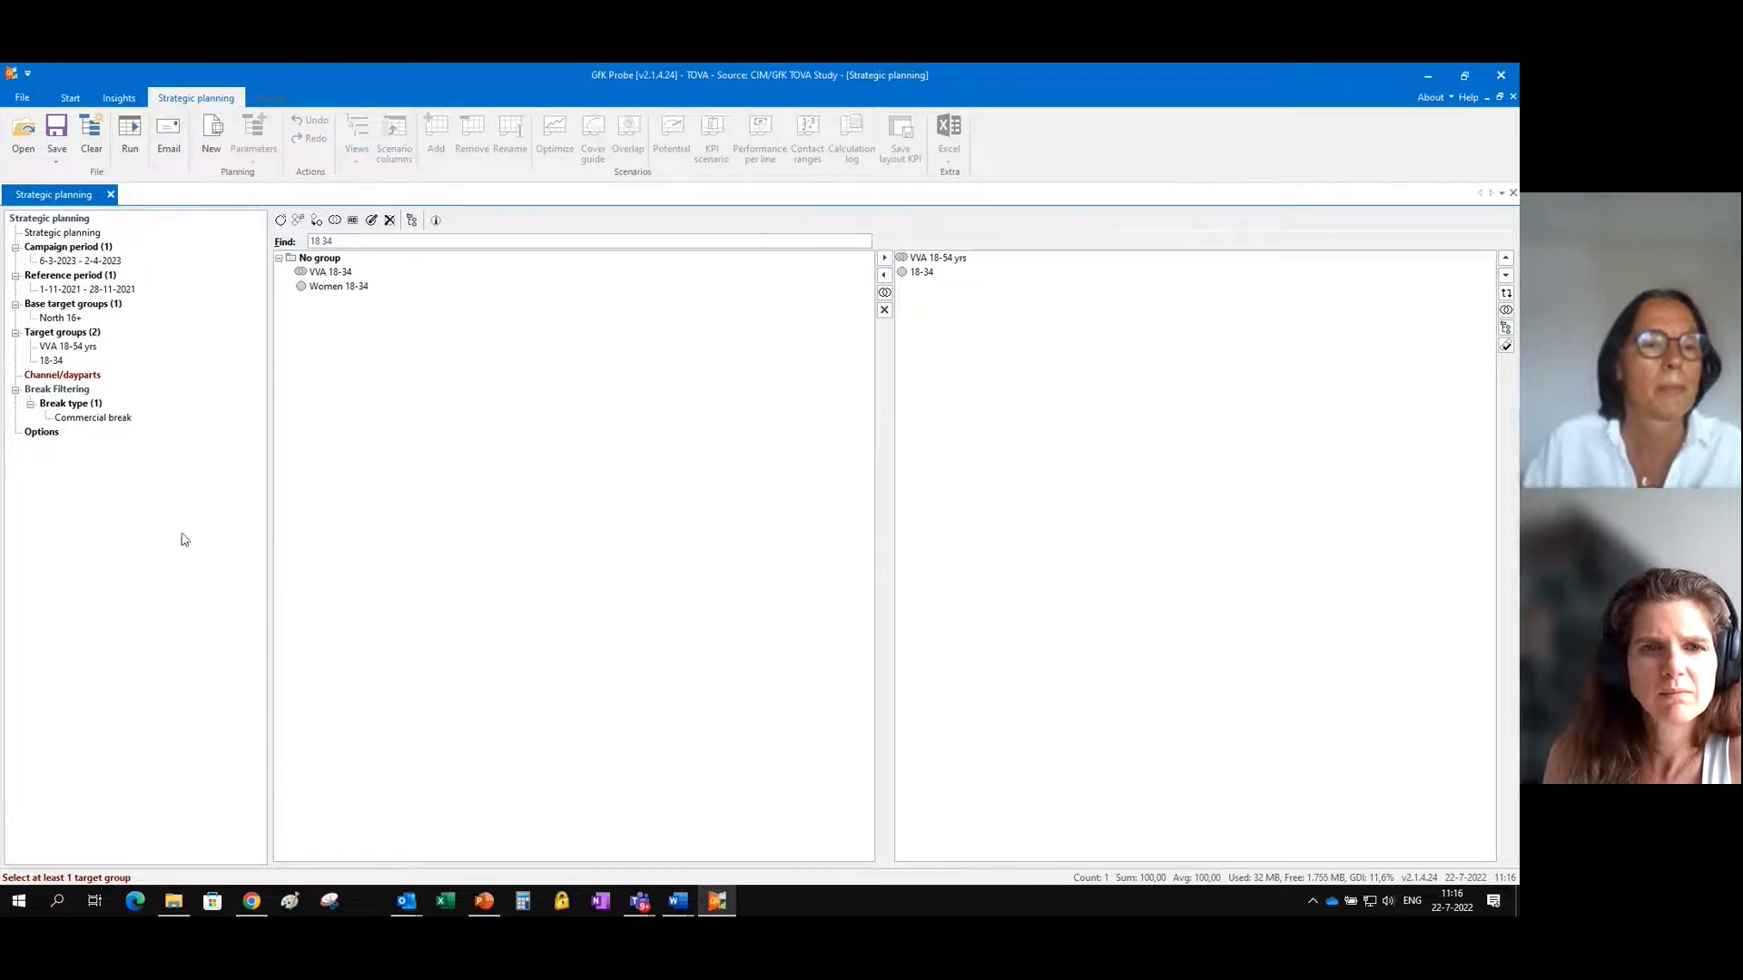
Filter the channels/dayparts by "ads" and add Ads & Data TV PLAY Family, TV Thematical, LF OLV and SF OLV once each.
{"action": "left_click", "coordinate": [87, 376]}
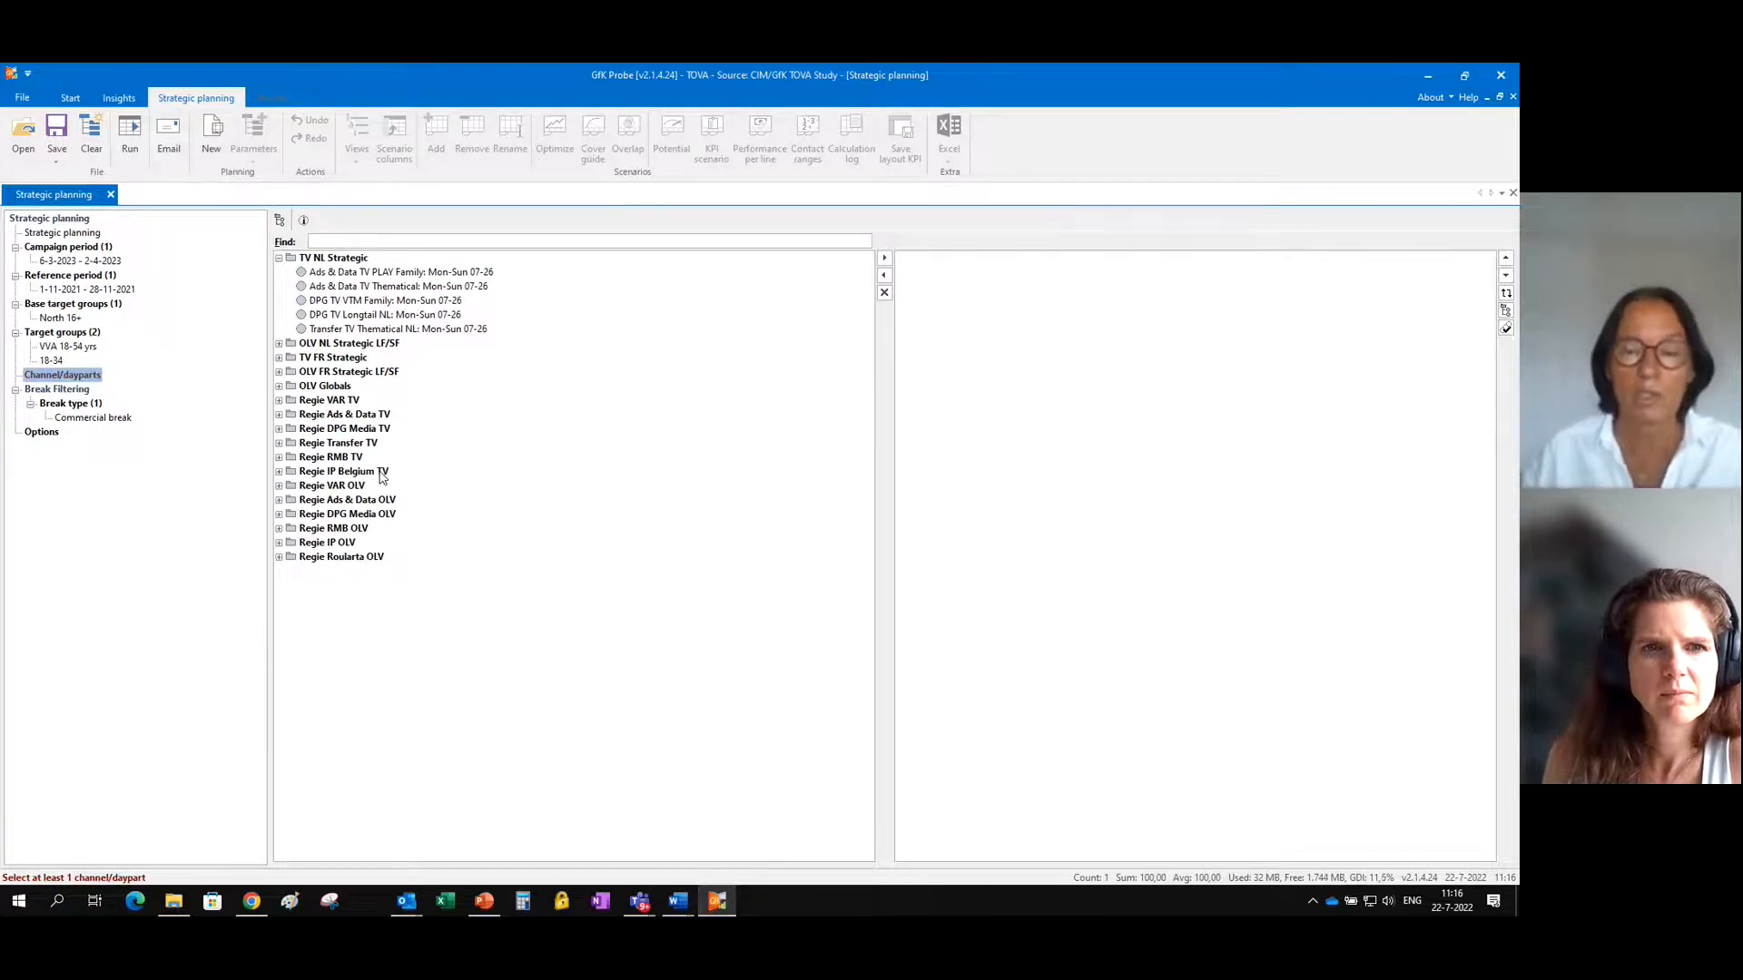
{"action": "left_click", "coordinate": [379, 241]}
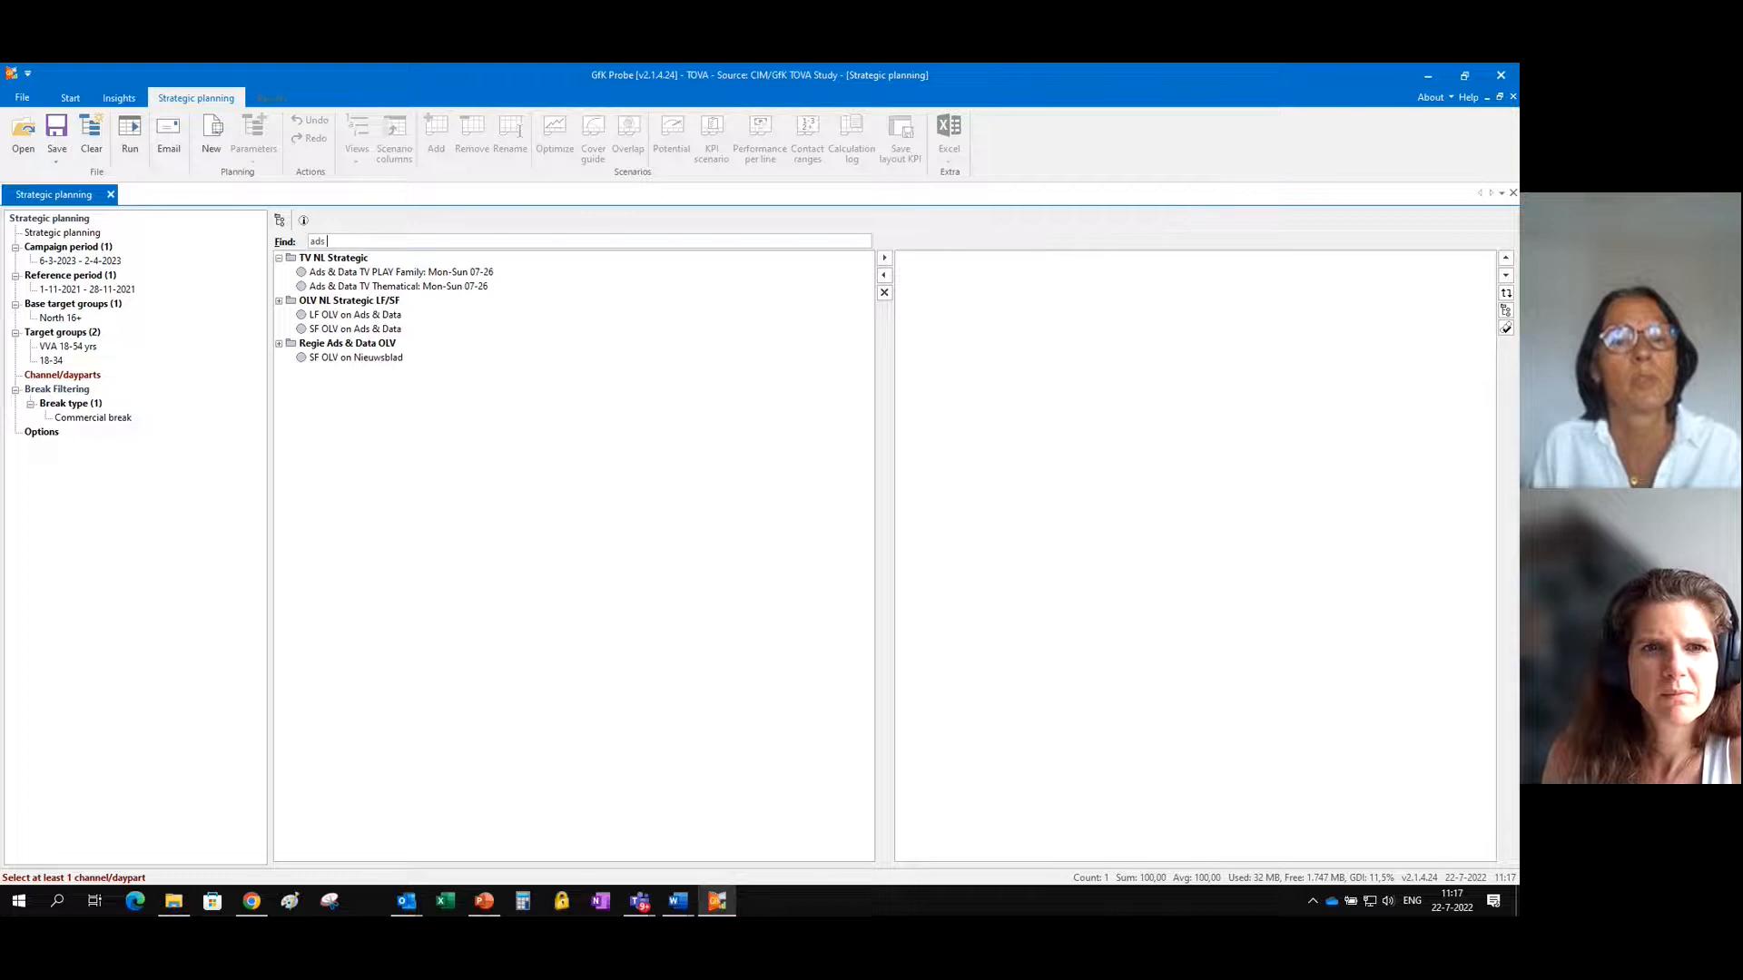
{"action": "double_click", "coordinate": [372, 277]}
{"action": "double_click", "coordinate": [372, 277]}
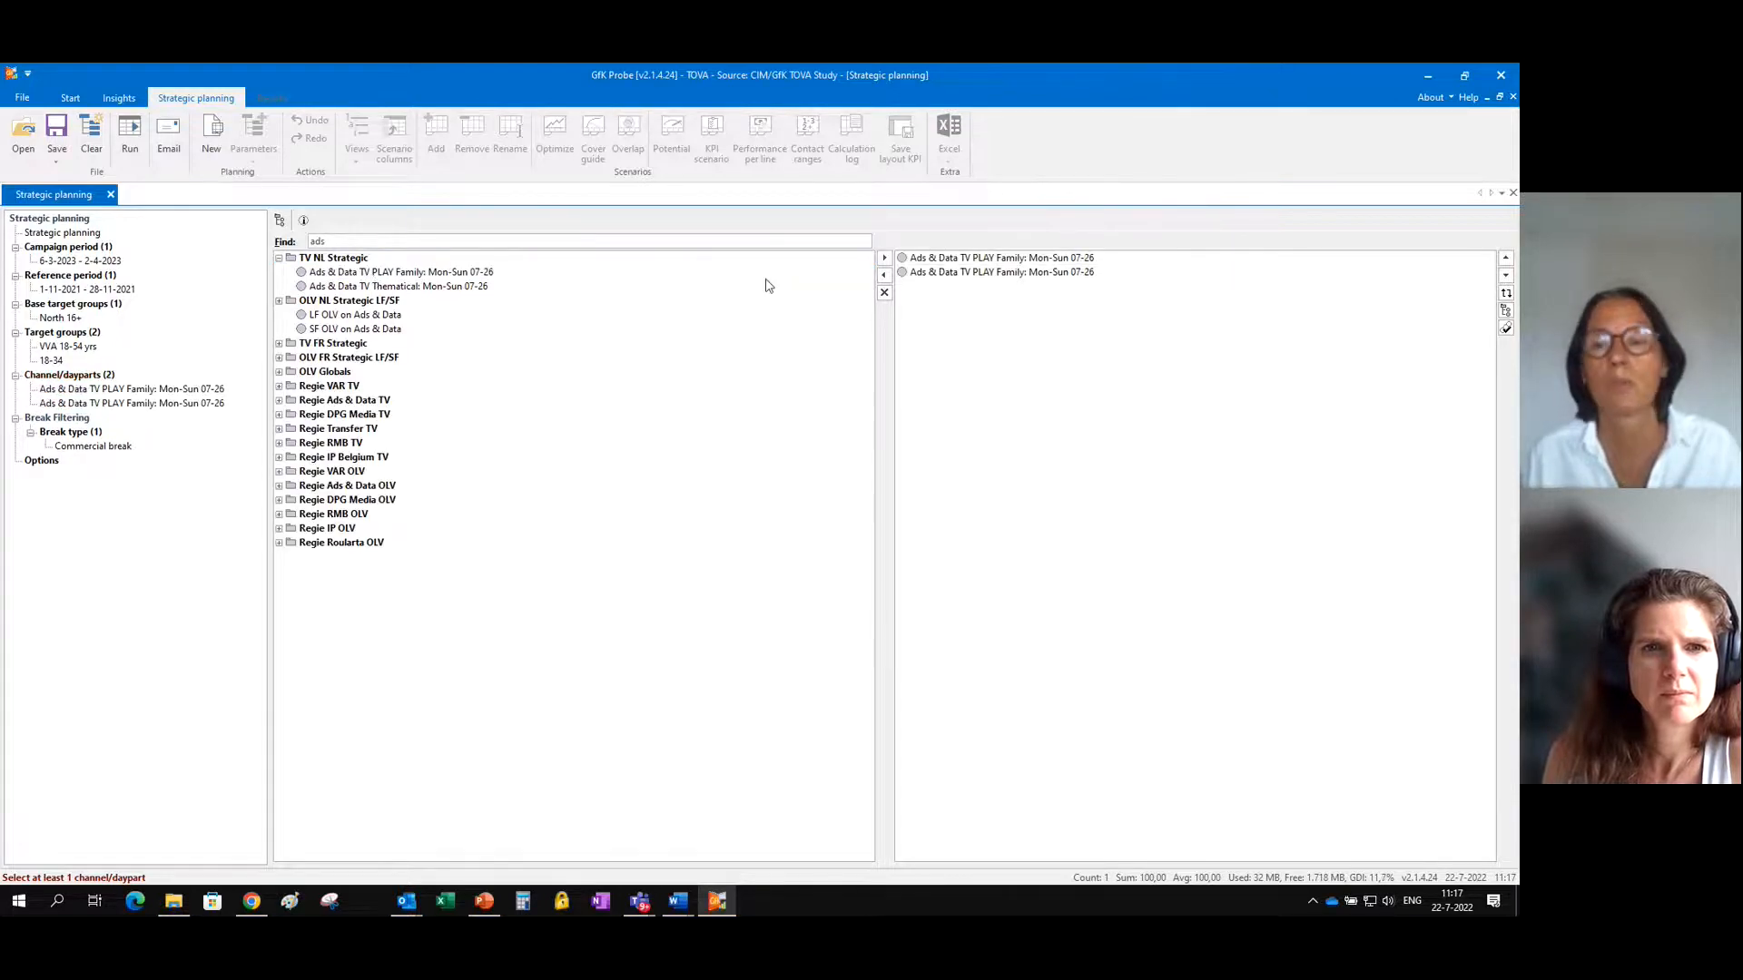
{"action": "double_click", "coordinate": [926, 272]}
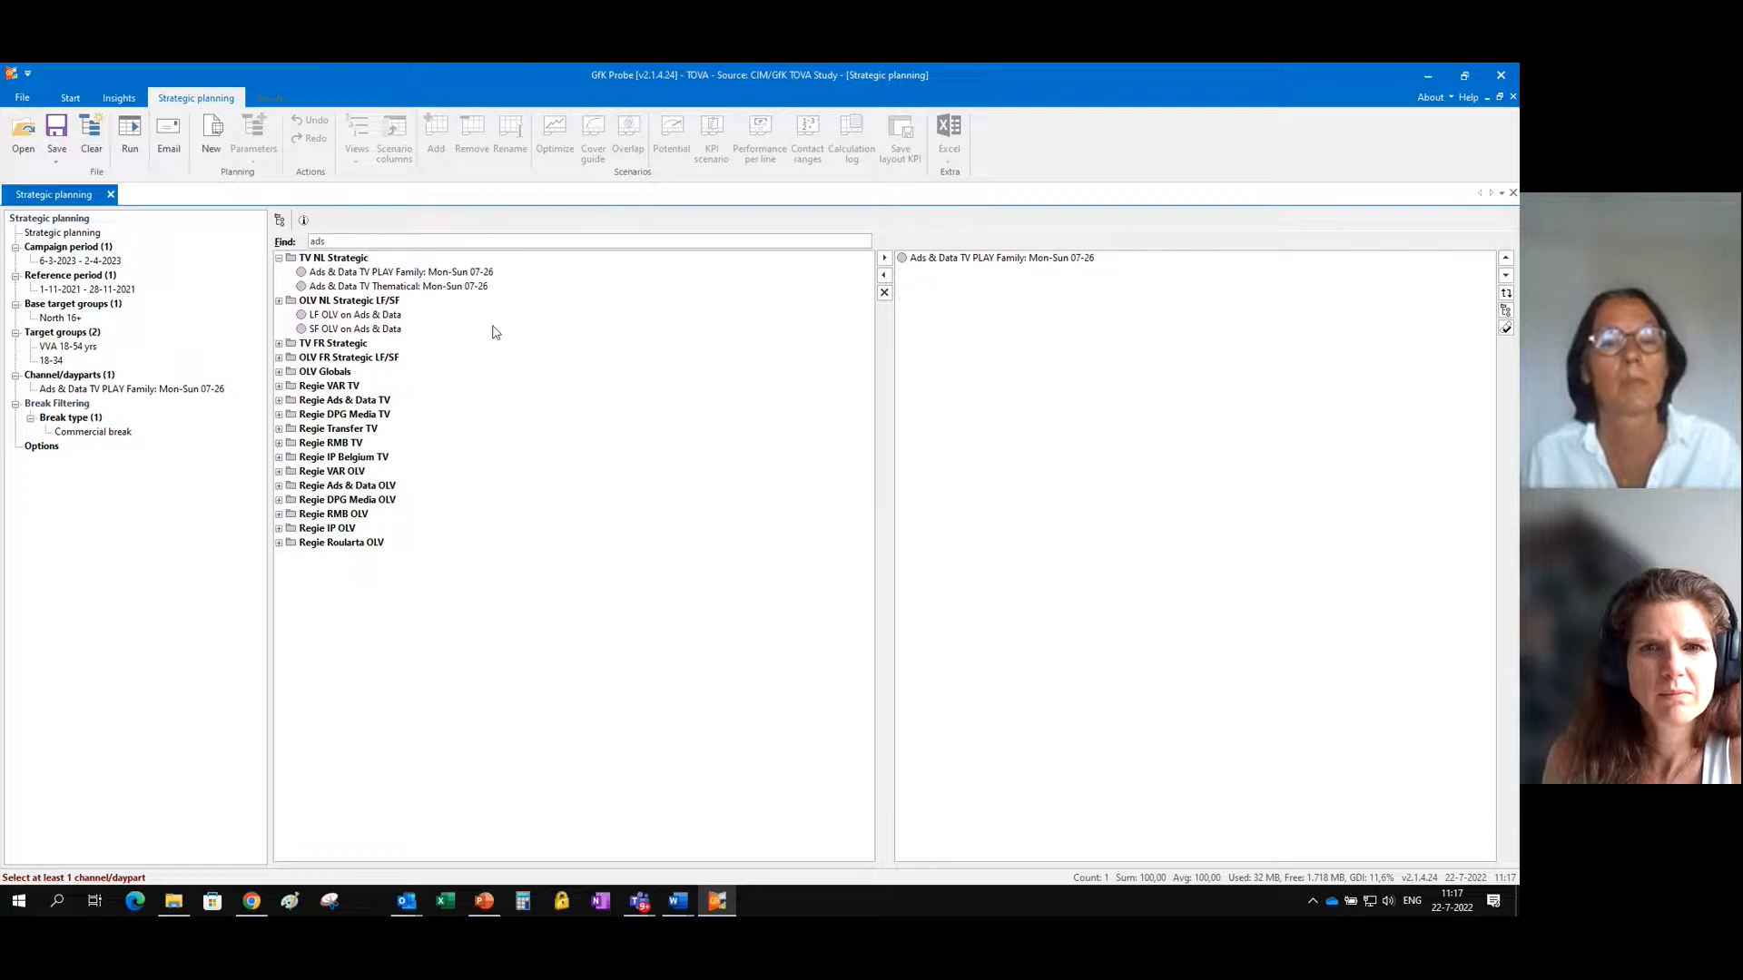
{"action": "double_click", "coordinate": [467, 288]}
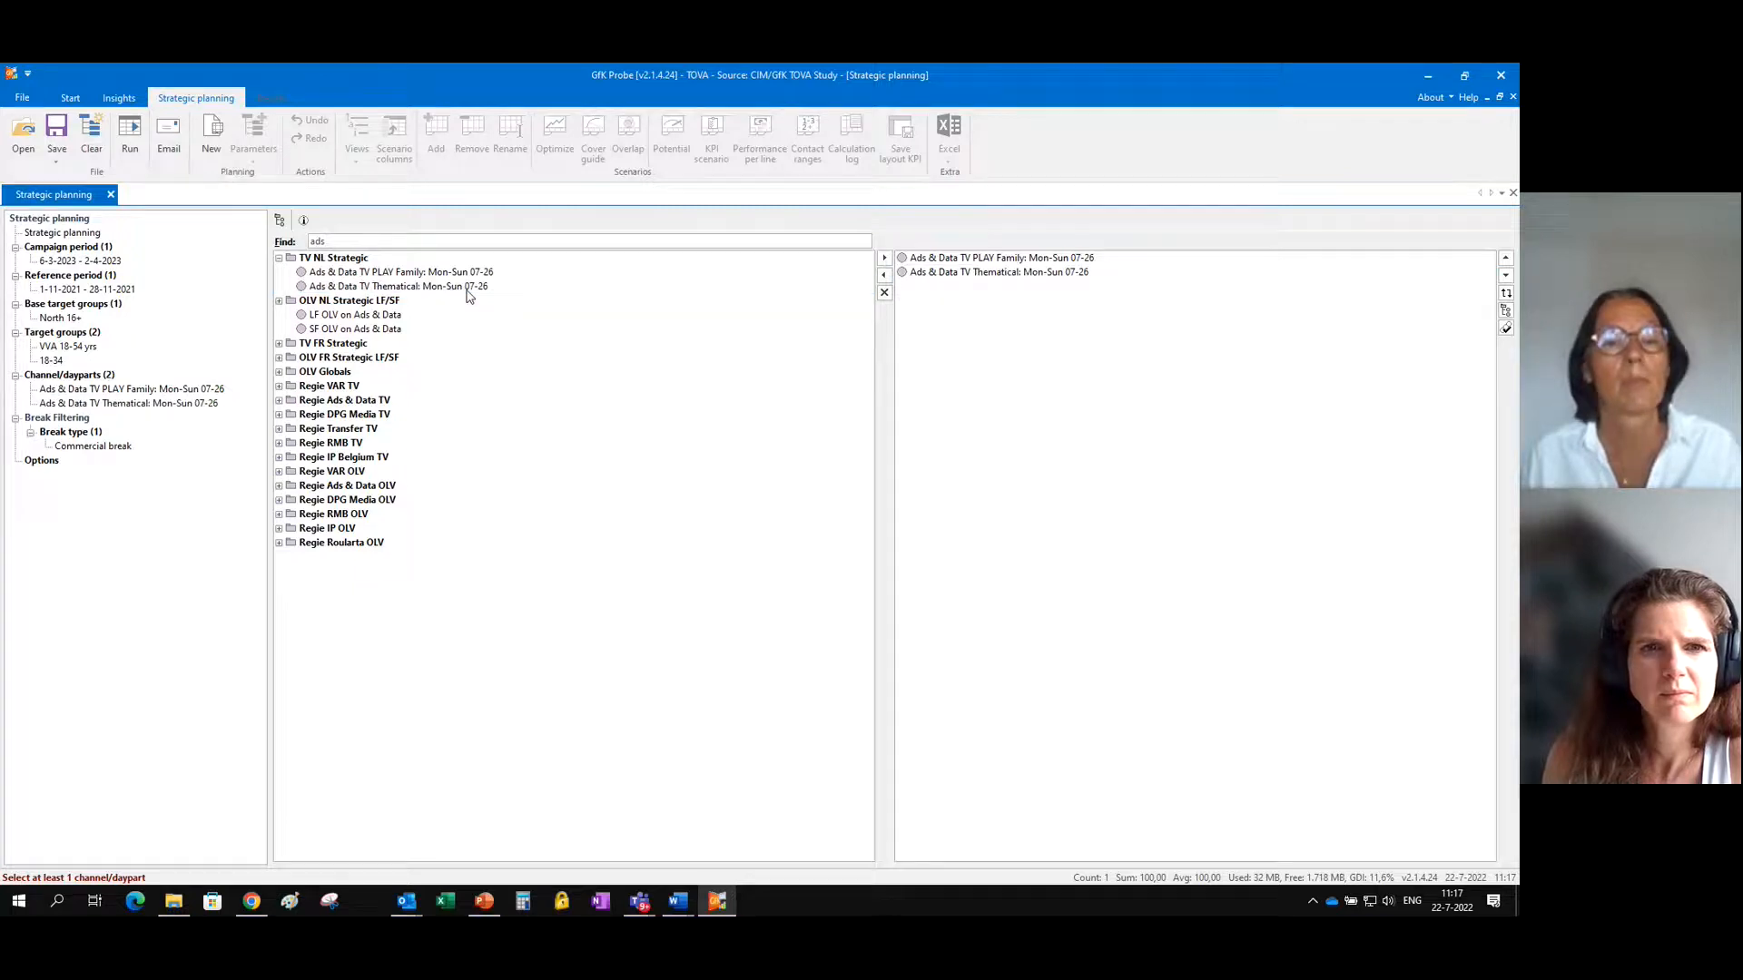
{"action": "double_click", "coordinate": [365, 316]}
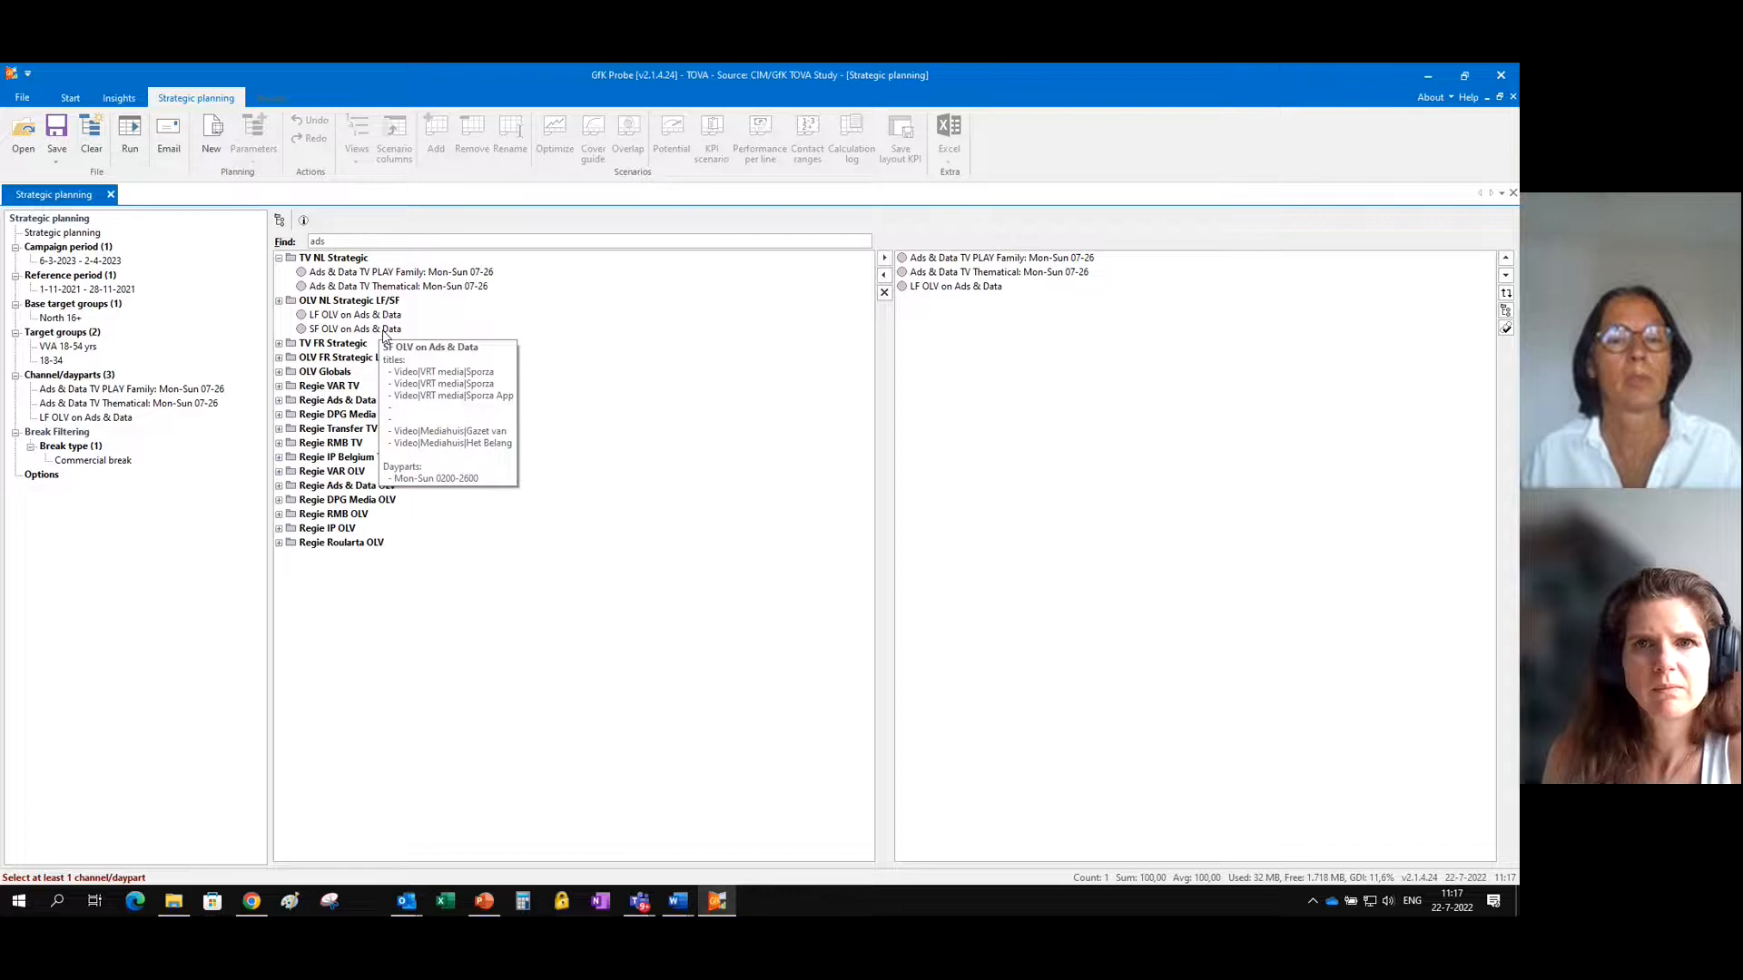
{"action": "double_click", "coordinate": [378, 329]}
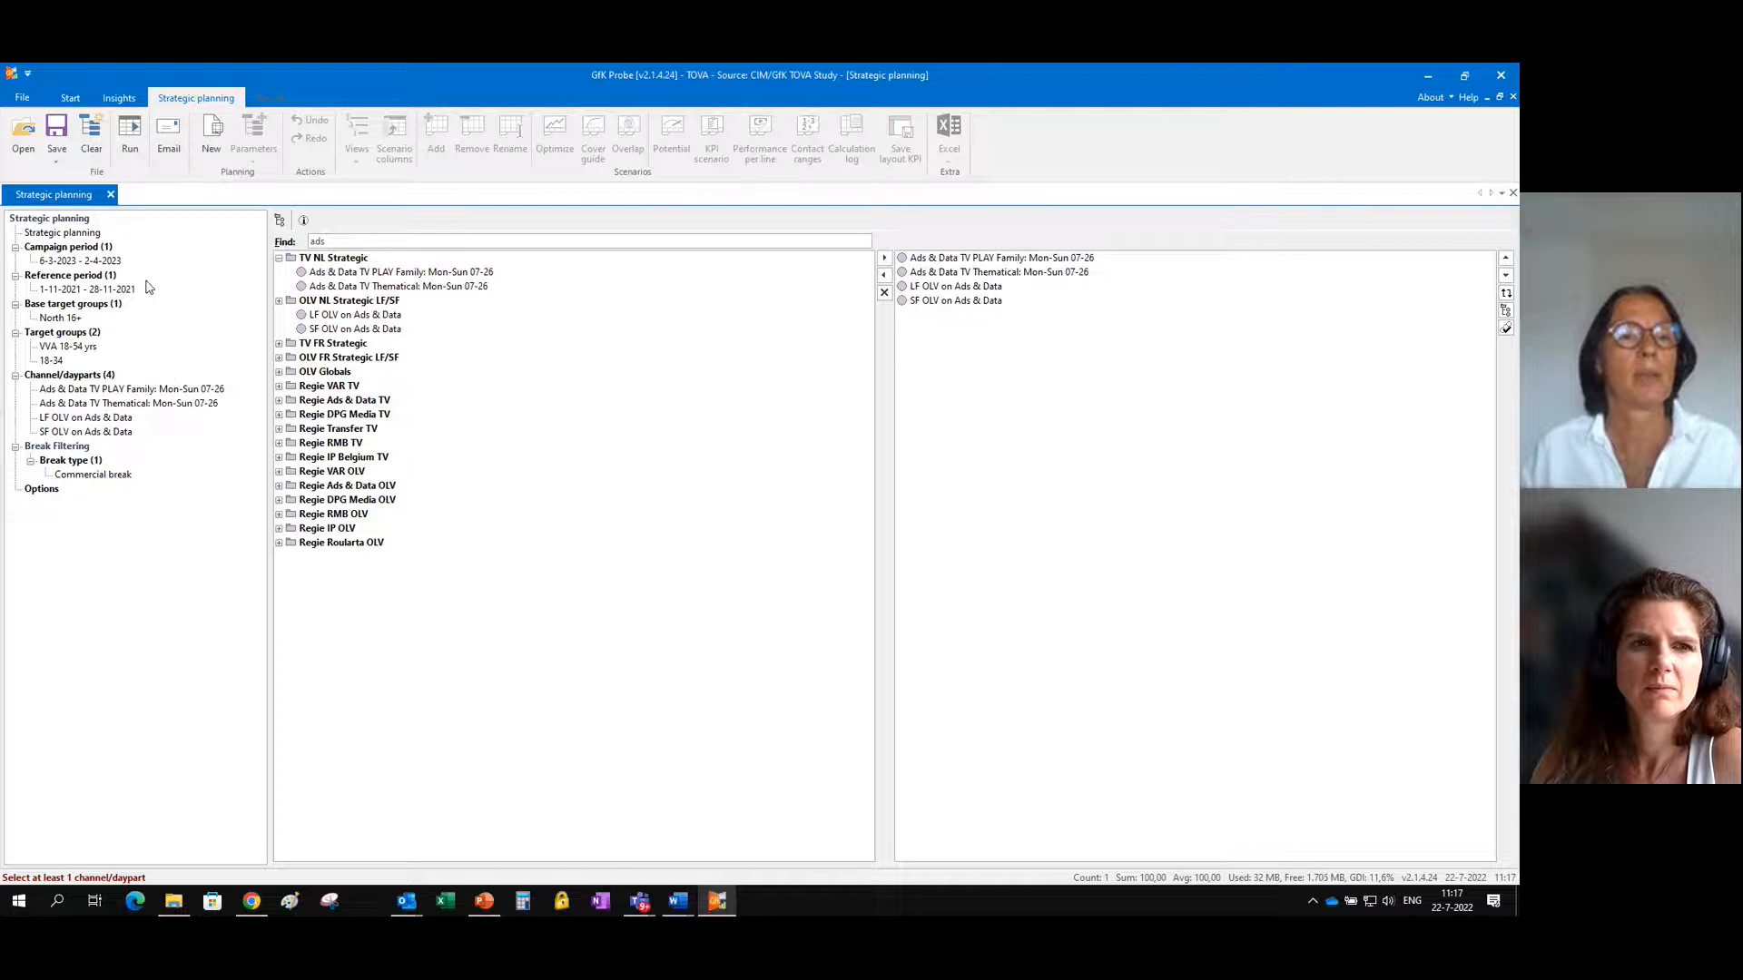
Run the strategic planning in a maximized scenario window and review the available scenario columns without changing them.
{"action": "left_click", "coordinate": [132, 130]}
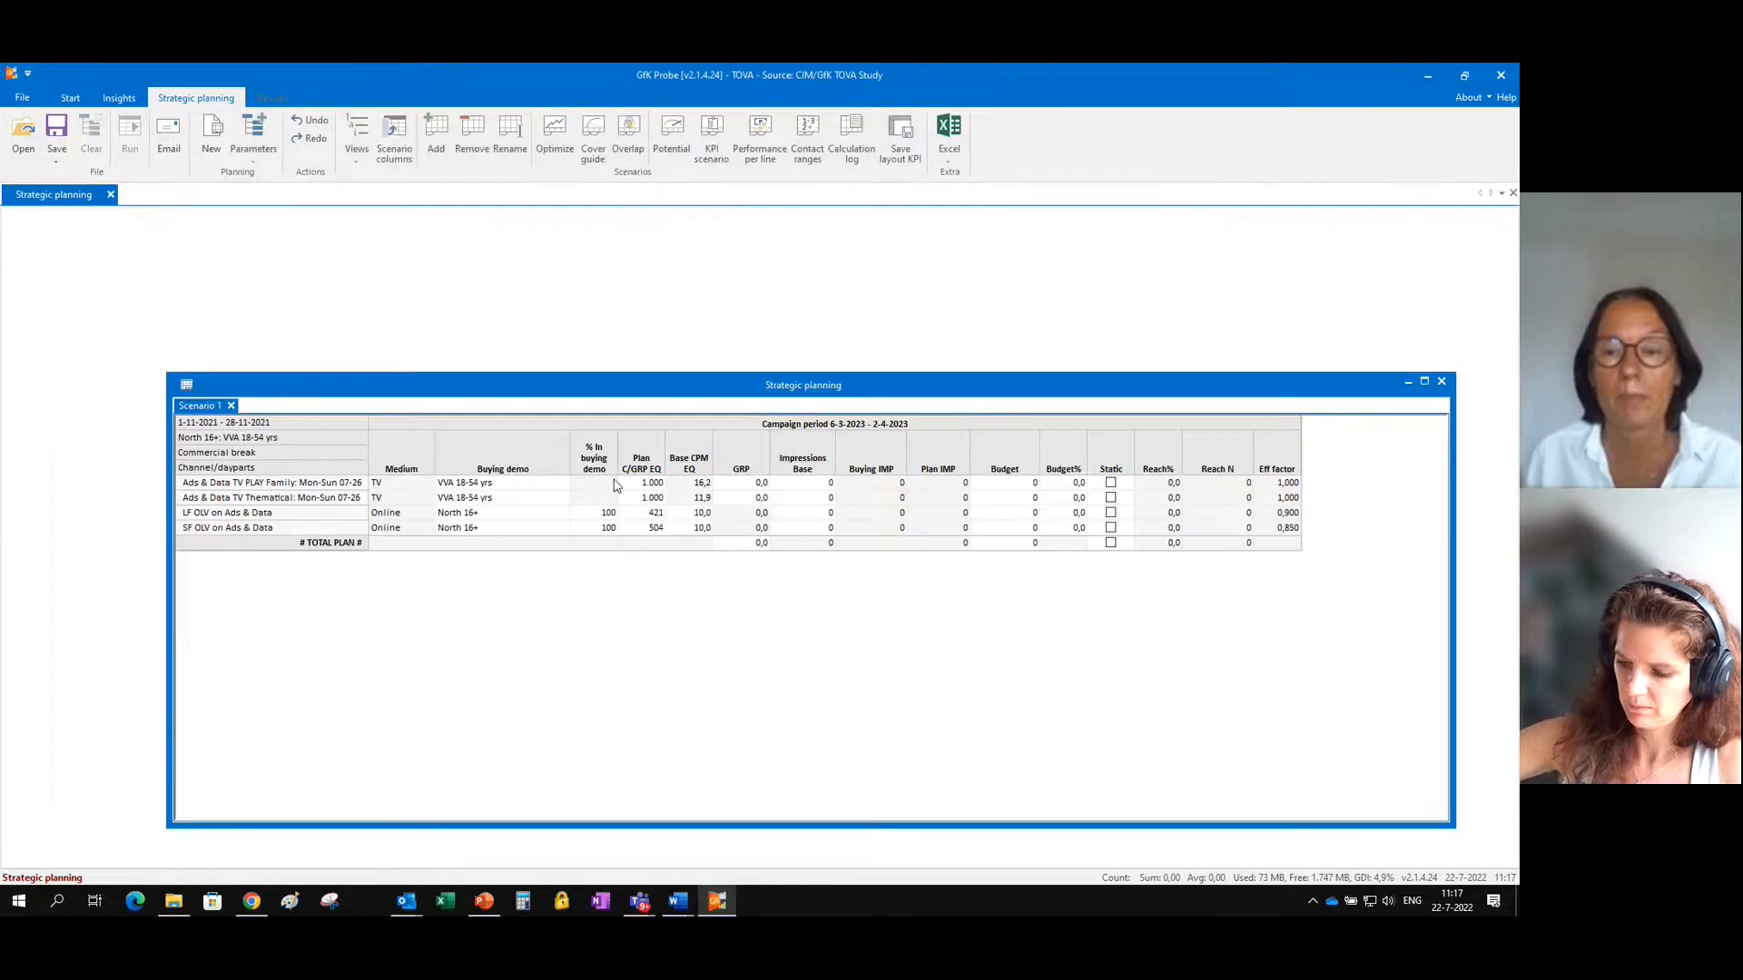
{"action": "double_click", "coordinate": [1162, 389]}
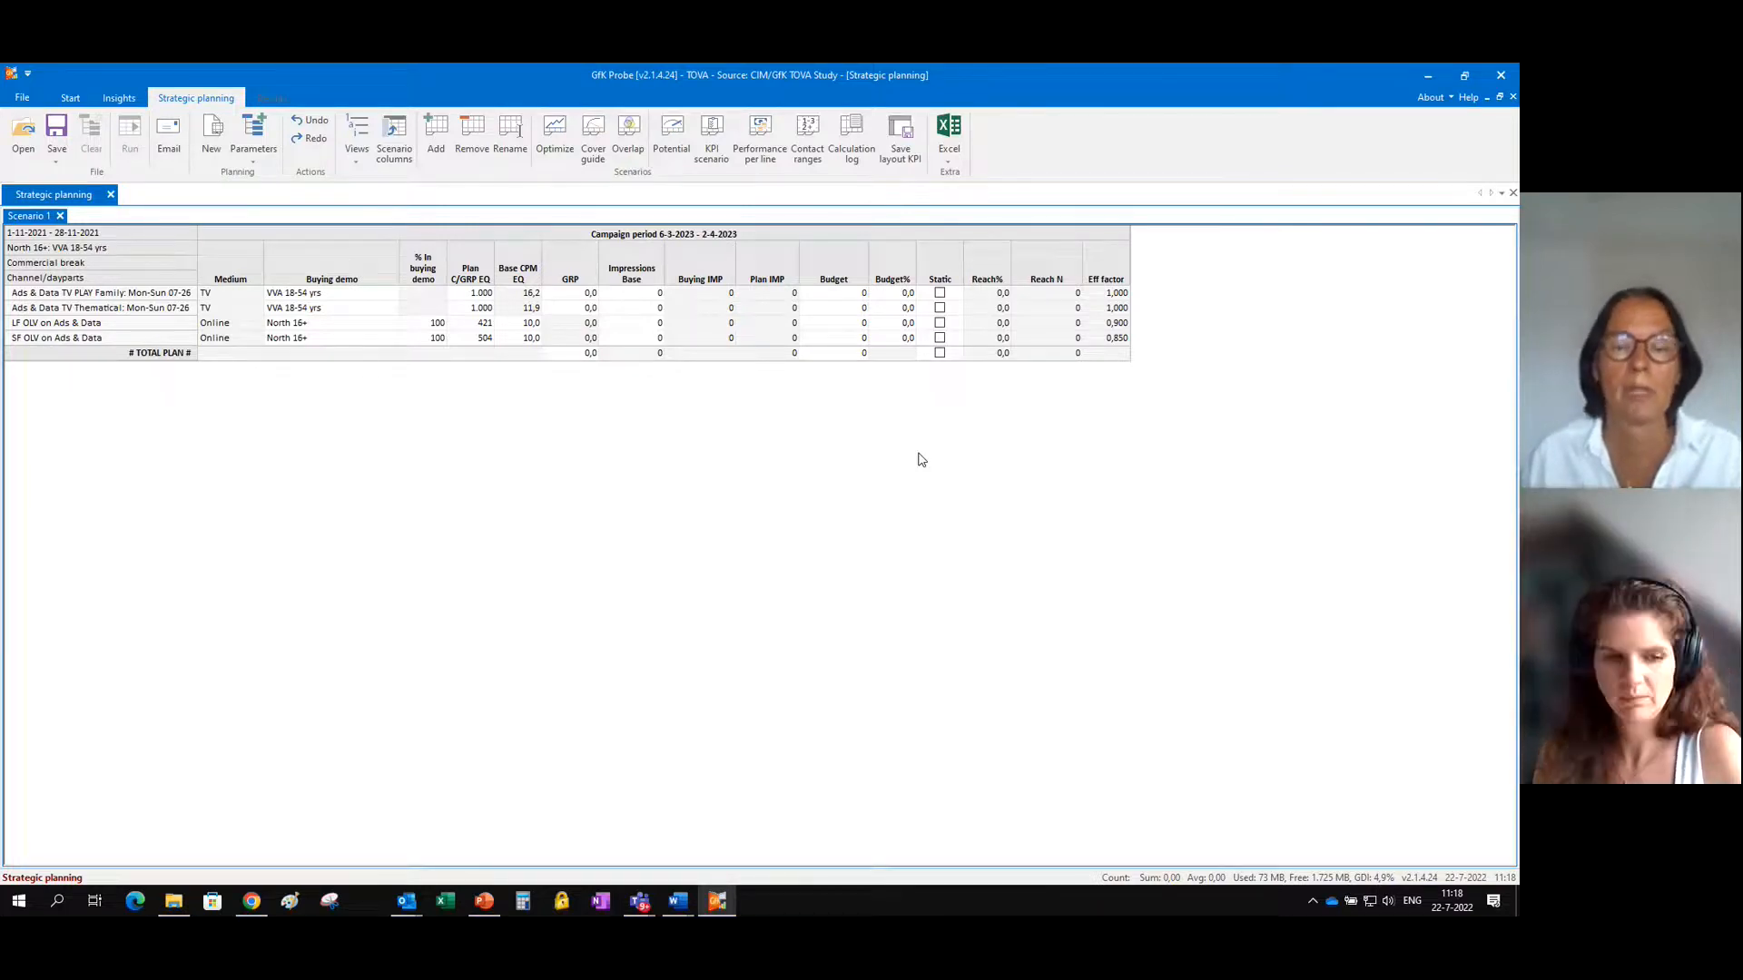
{"action": "left_click", "coordinate": [391, 146]}
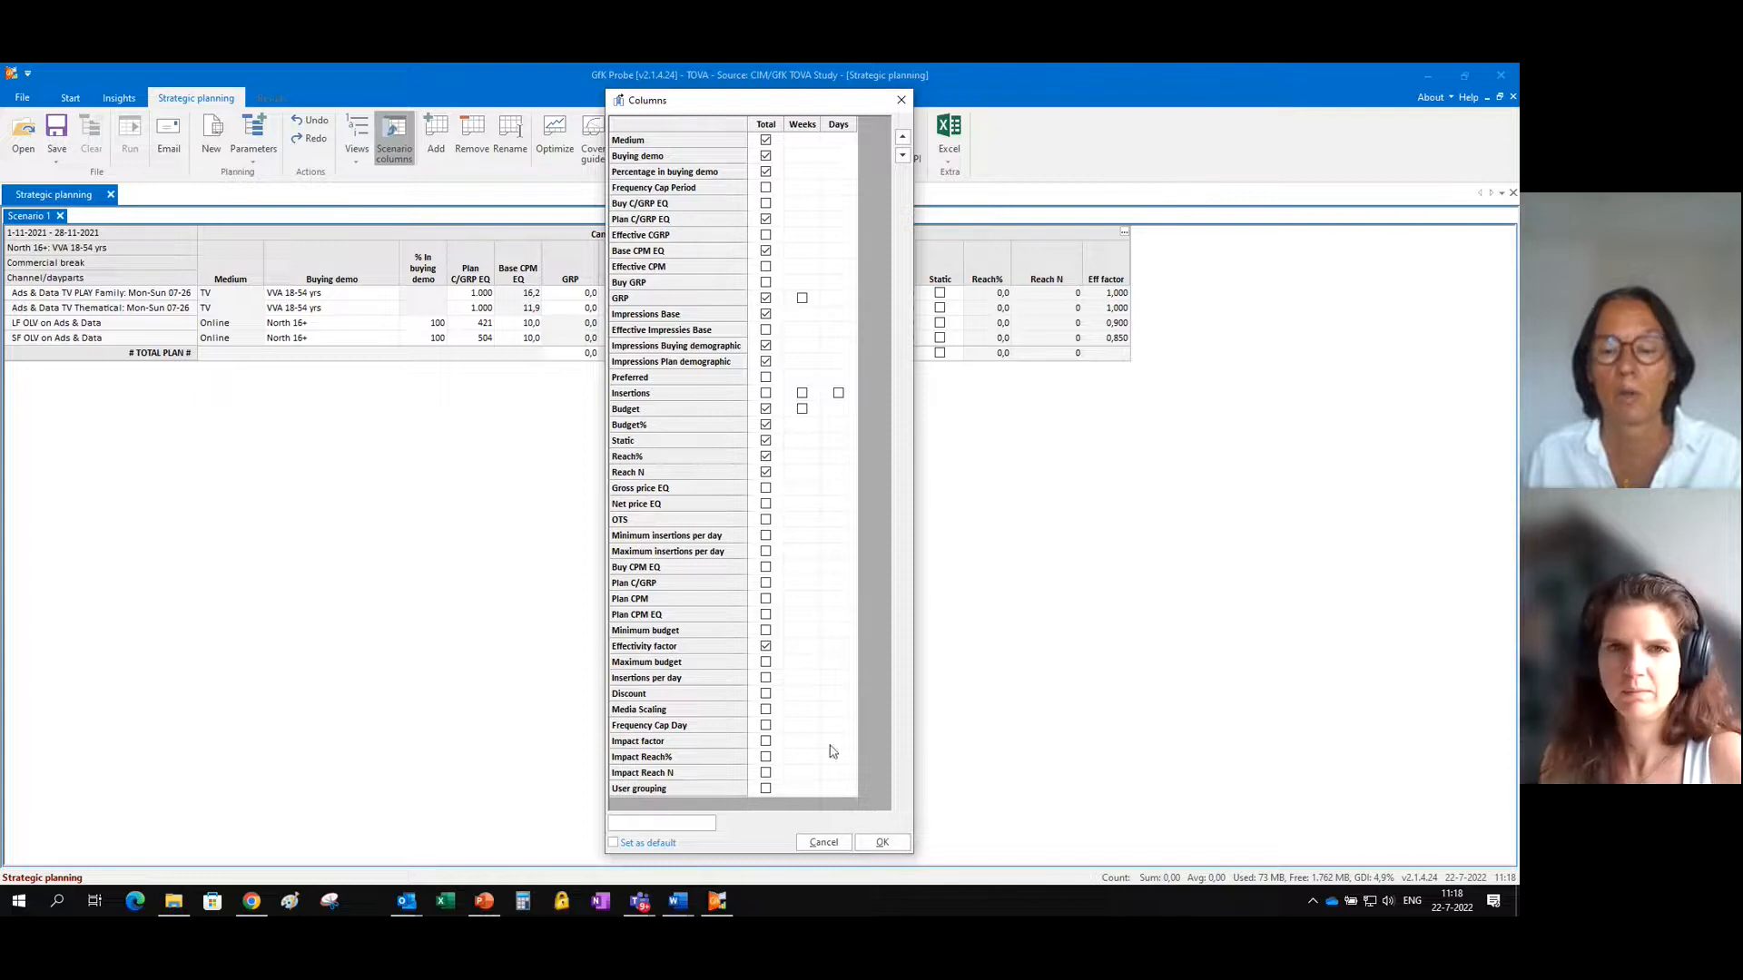
{"action": "left_click", "coordinate": [824, 843]}
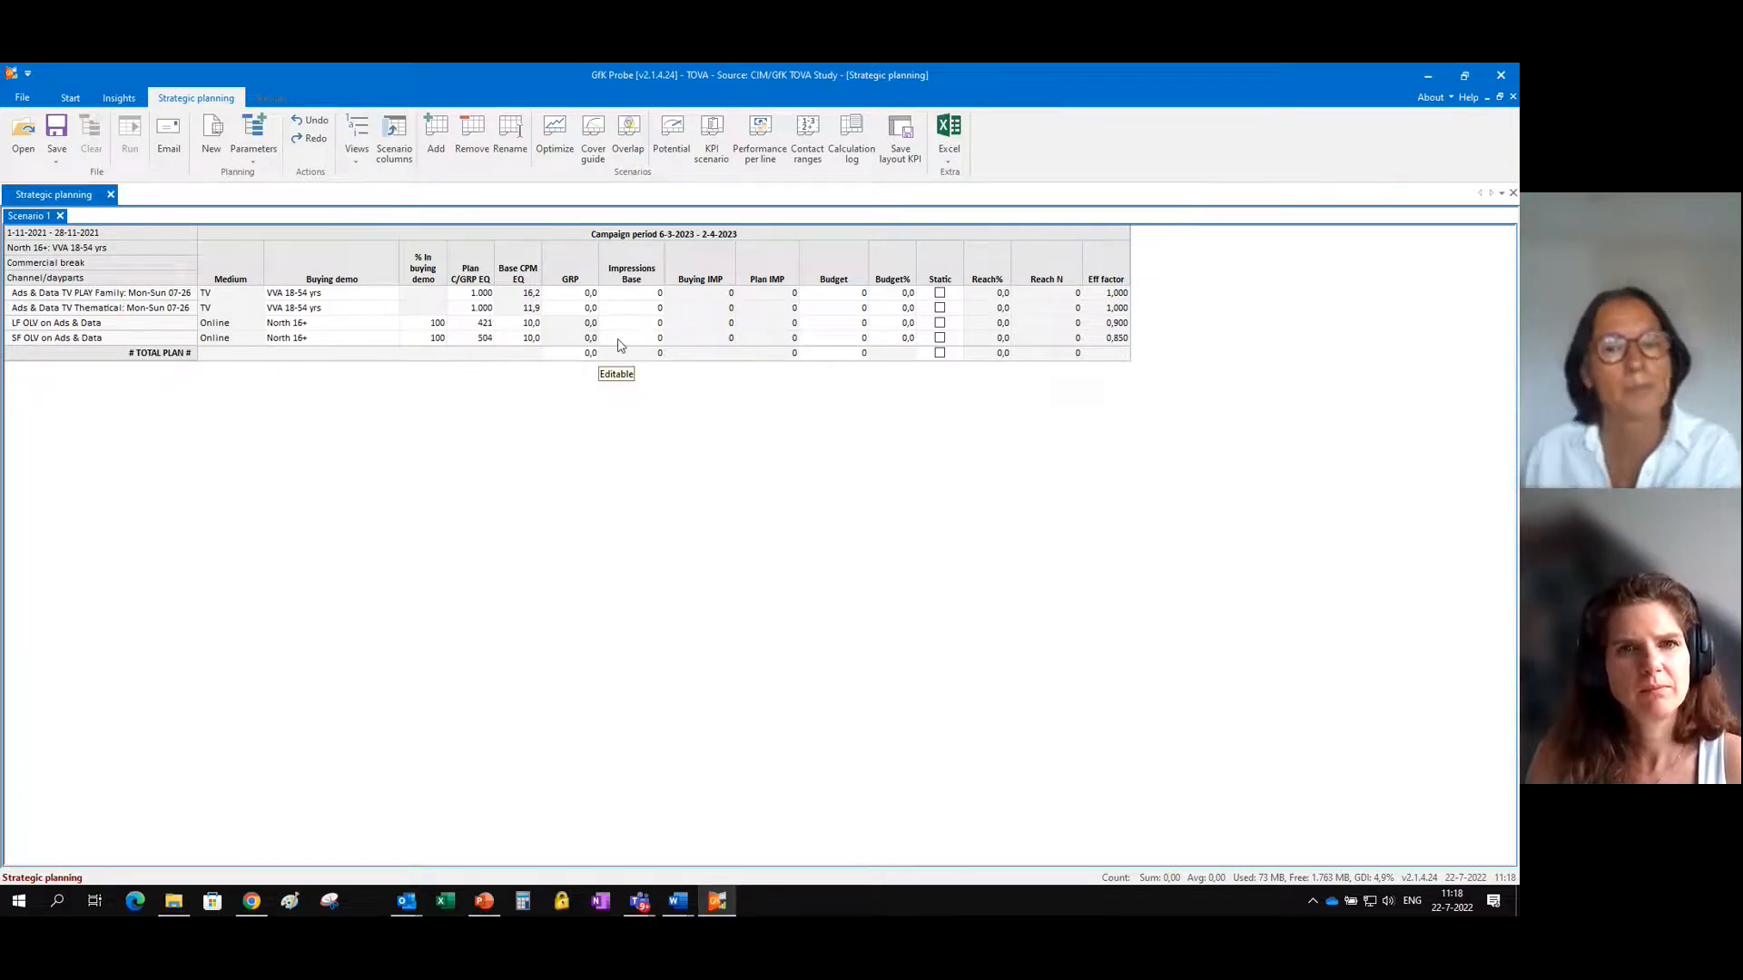
Set the Base CPM EQ to 33 for LF OLV on Ads & Data and 23 for SF OLV on Ads & Data.
{"action": "left_click", "coordinate": [529, 327]}
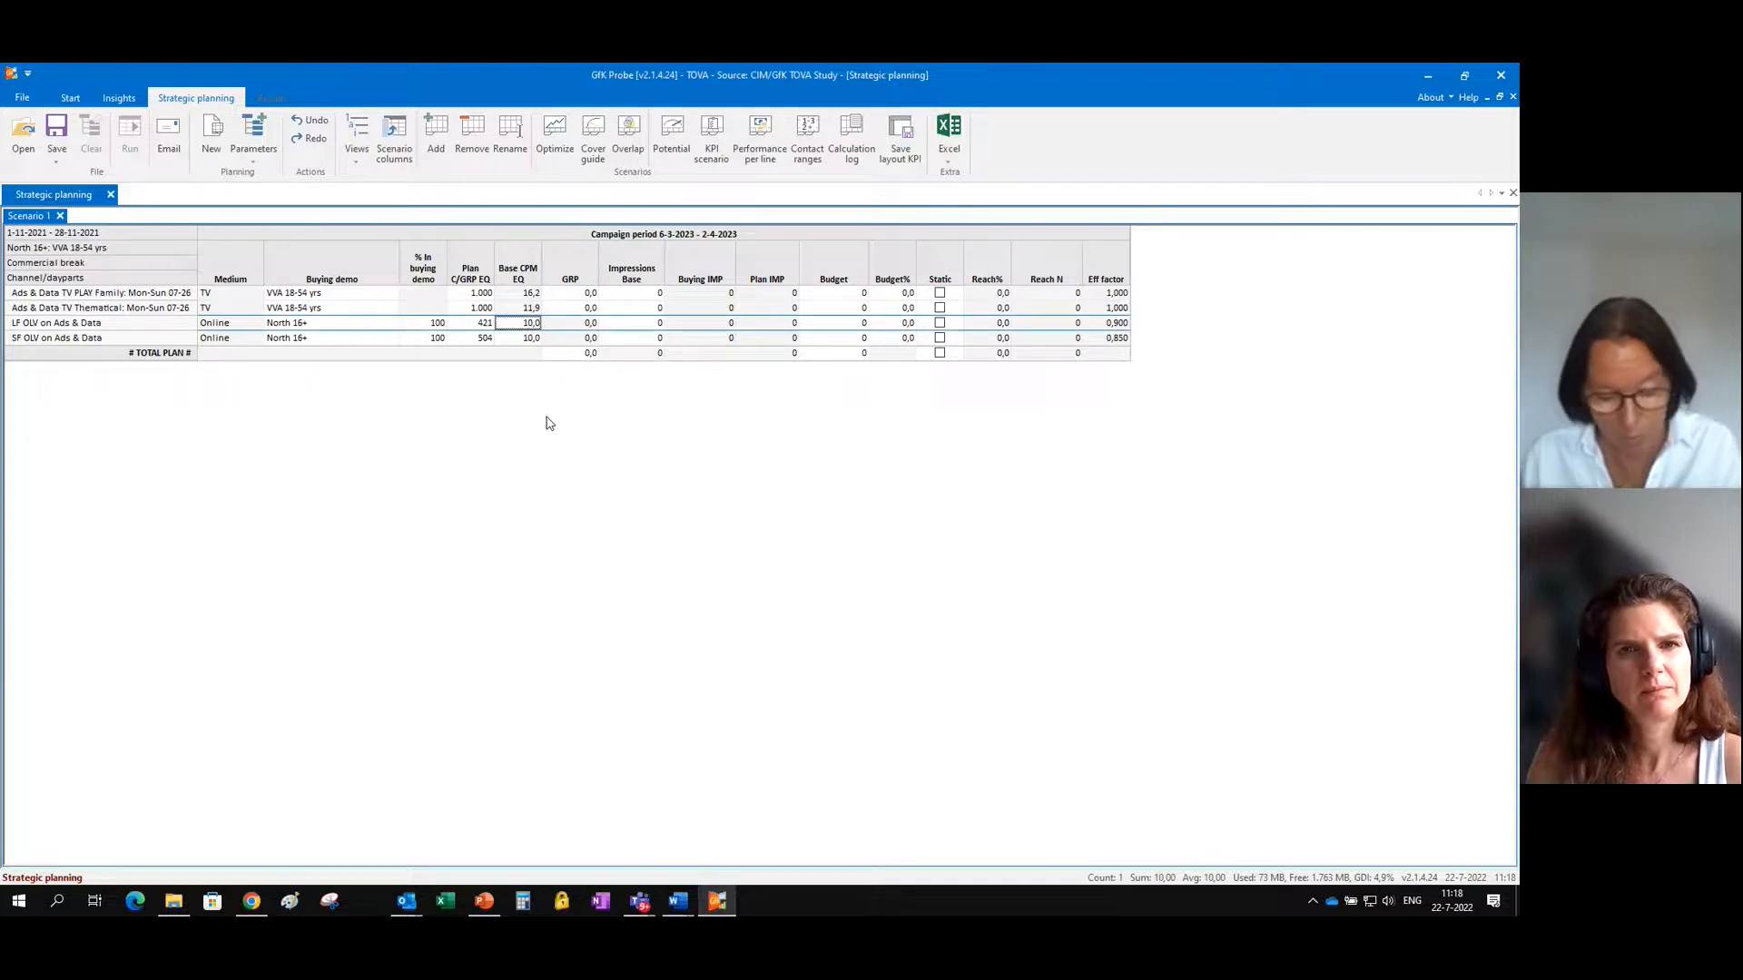
{"action": "type", "text": "33"}
{"action": "key", "text": "Return"}
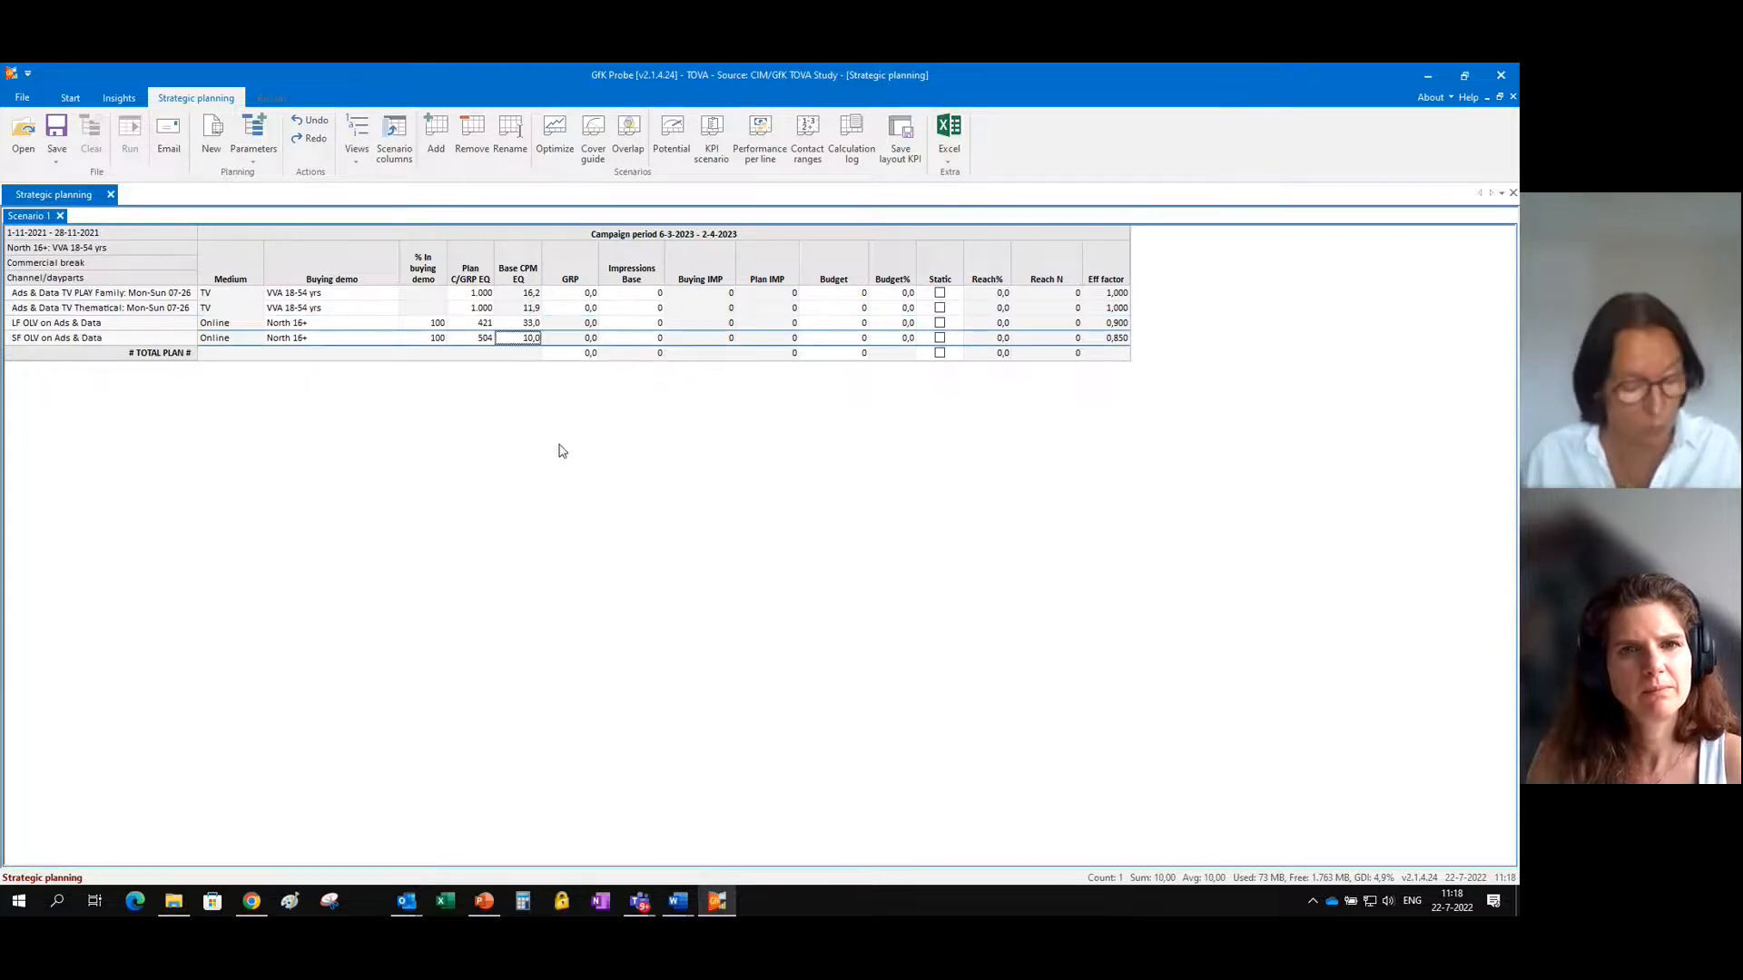
{"action": "type", "text": "23"}
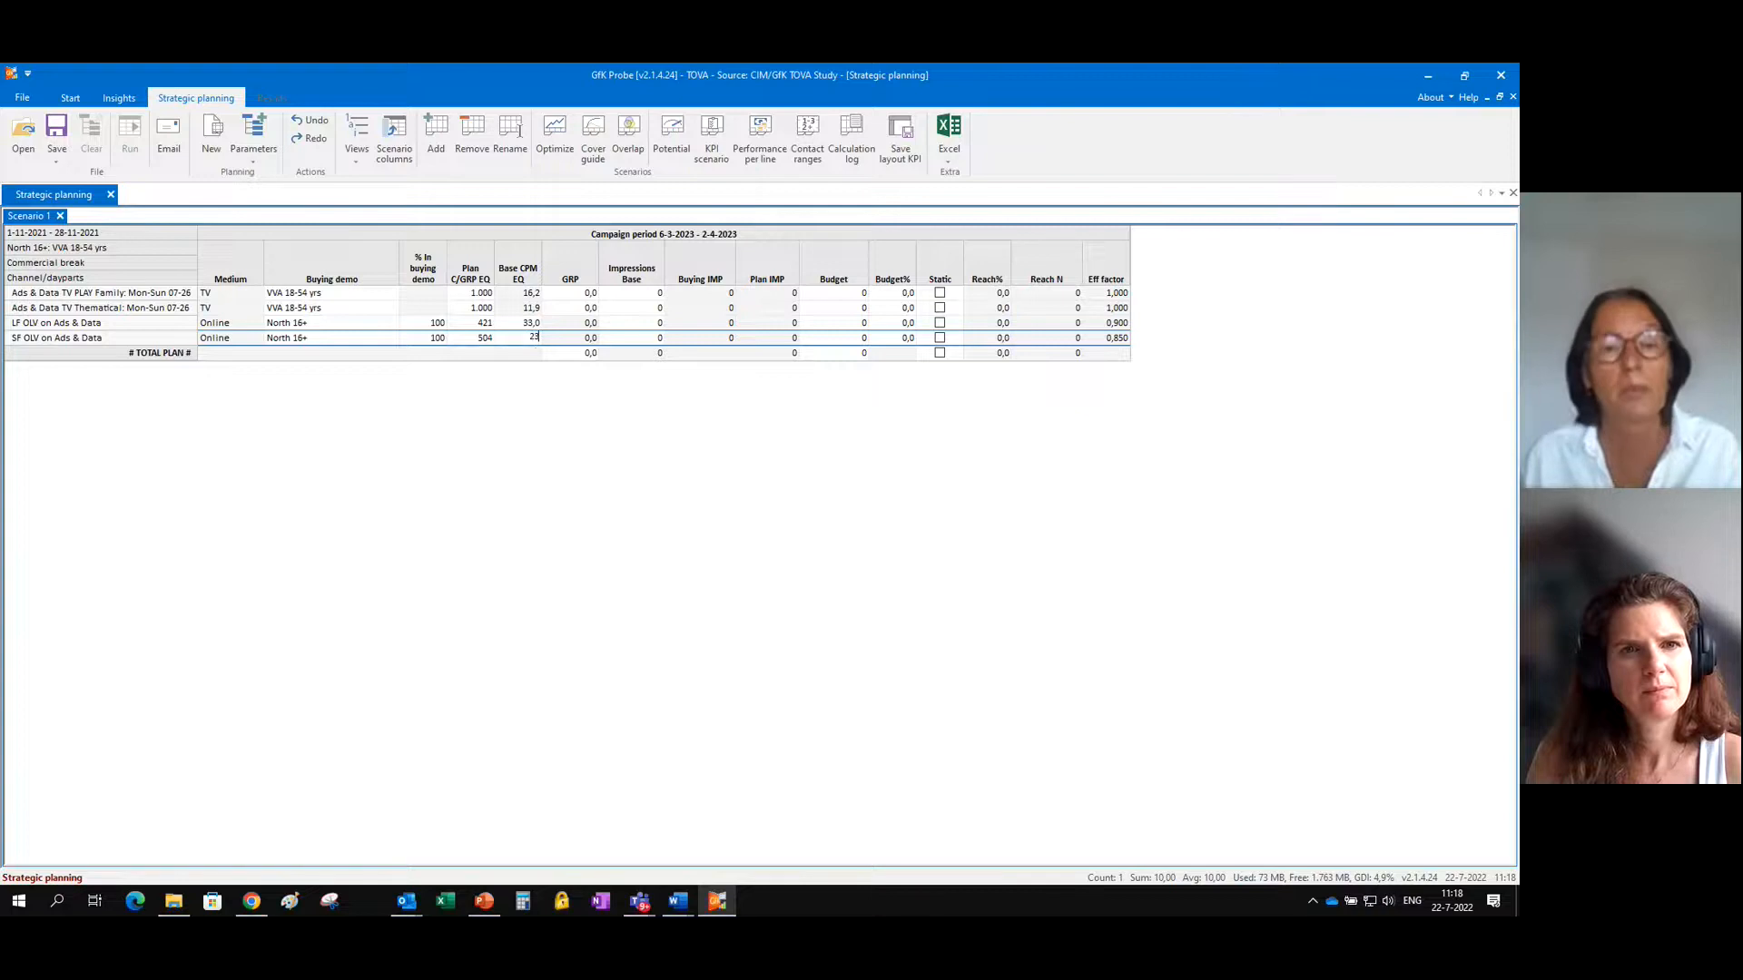
{"action": "left_click", "coordinate": [536, 325]}
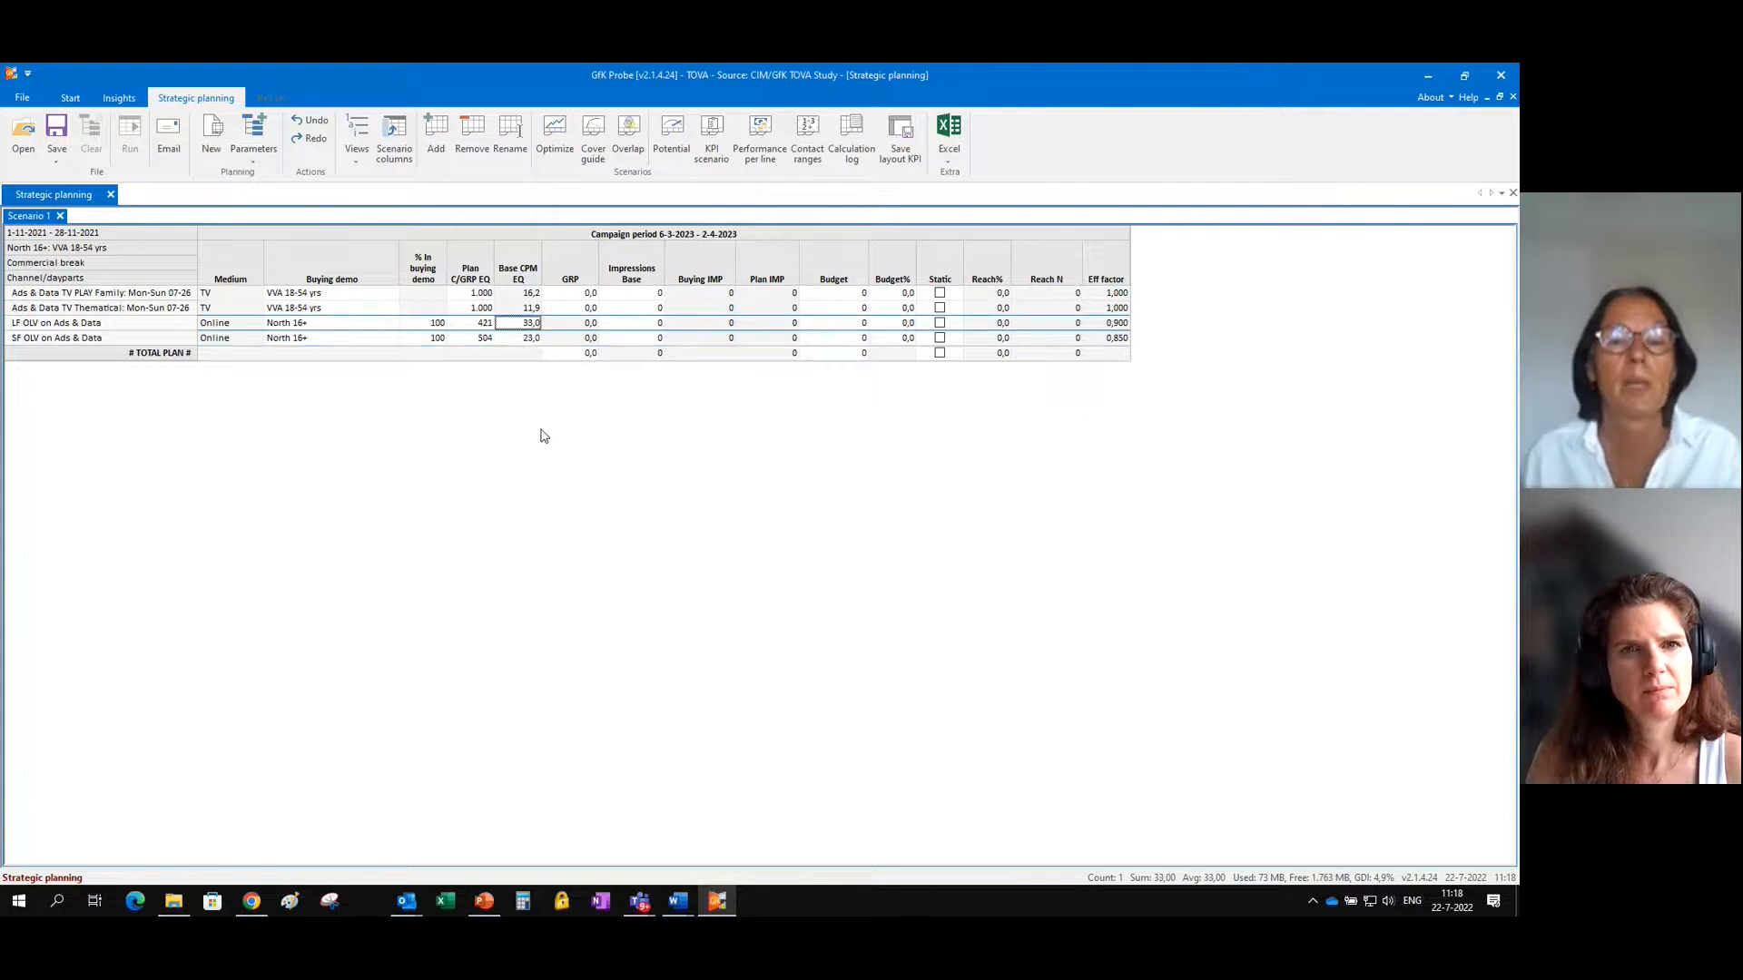
In the TV vs Online Video view, give the TV row a budget of 200k and turn off its Static setting.
{"action": "left_click", "coordinate": [368, 163]}
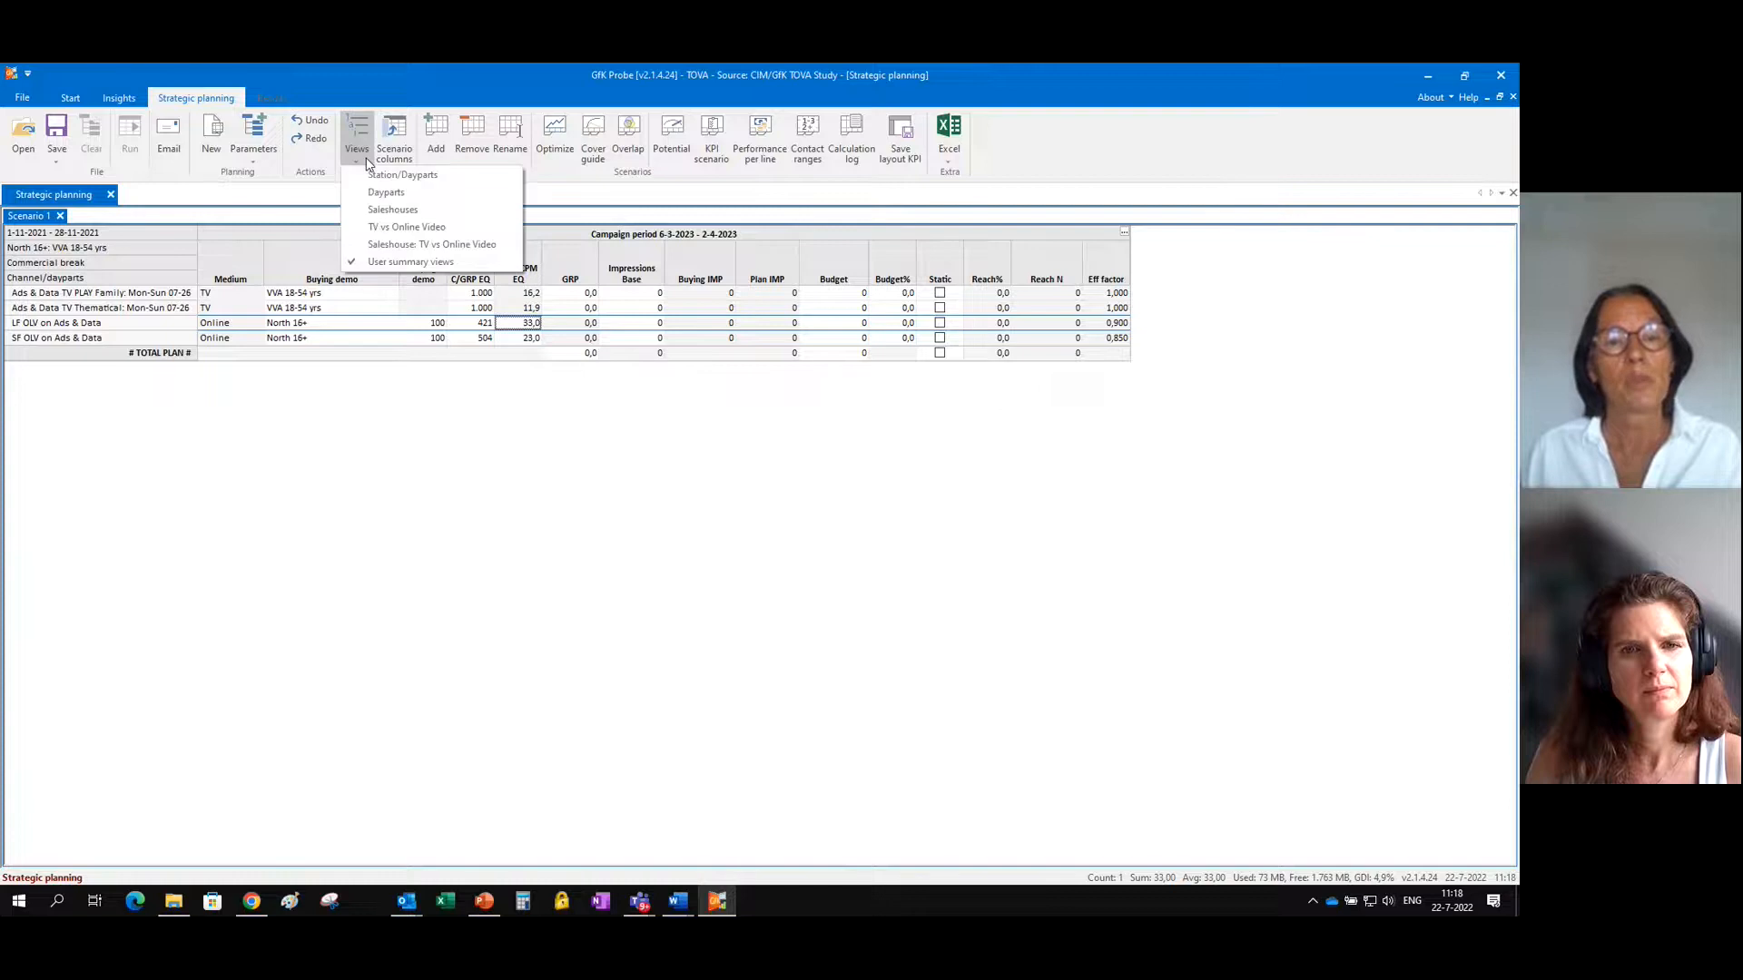
{"action": "left_click", "coordinate": [446, 228]}
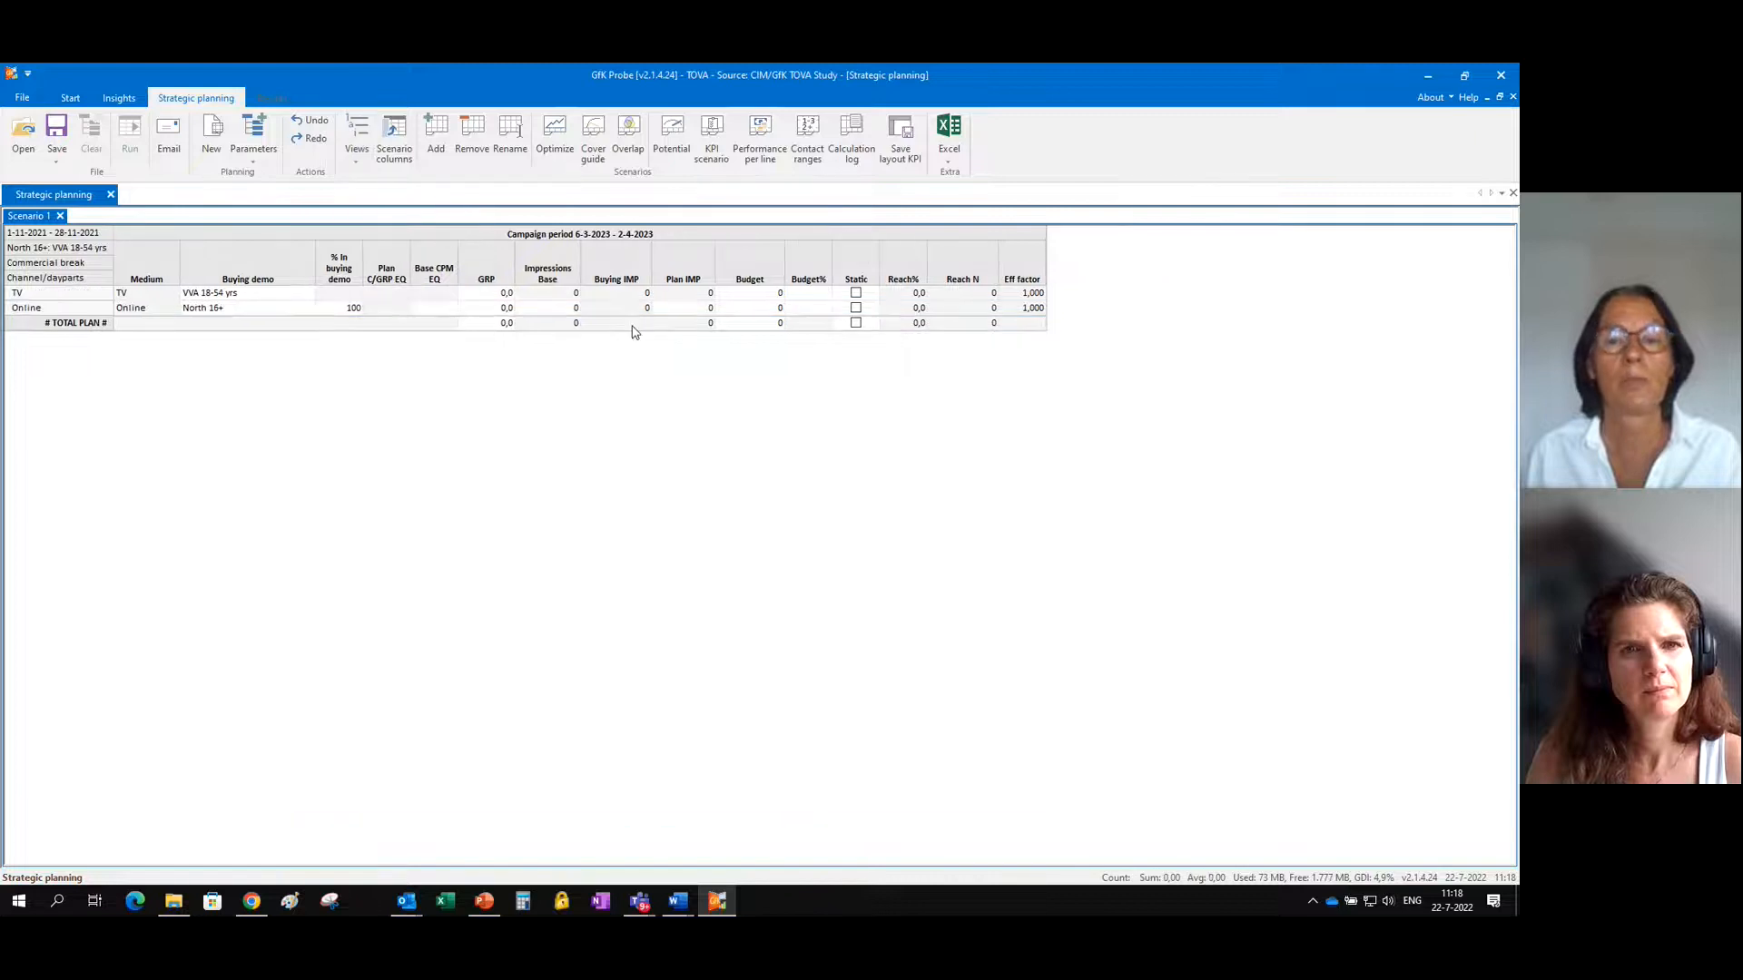
{"action": "left_click", "coordinate": [740, 292]}
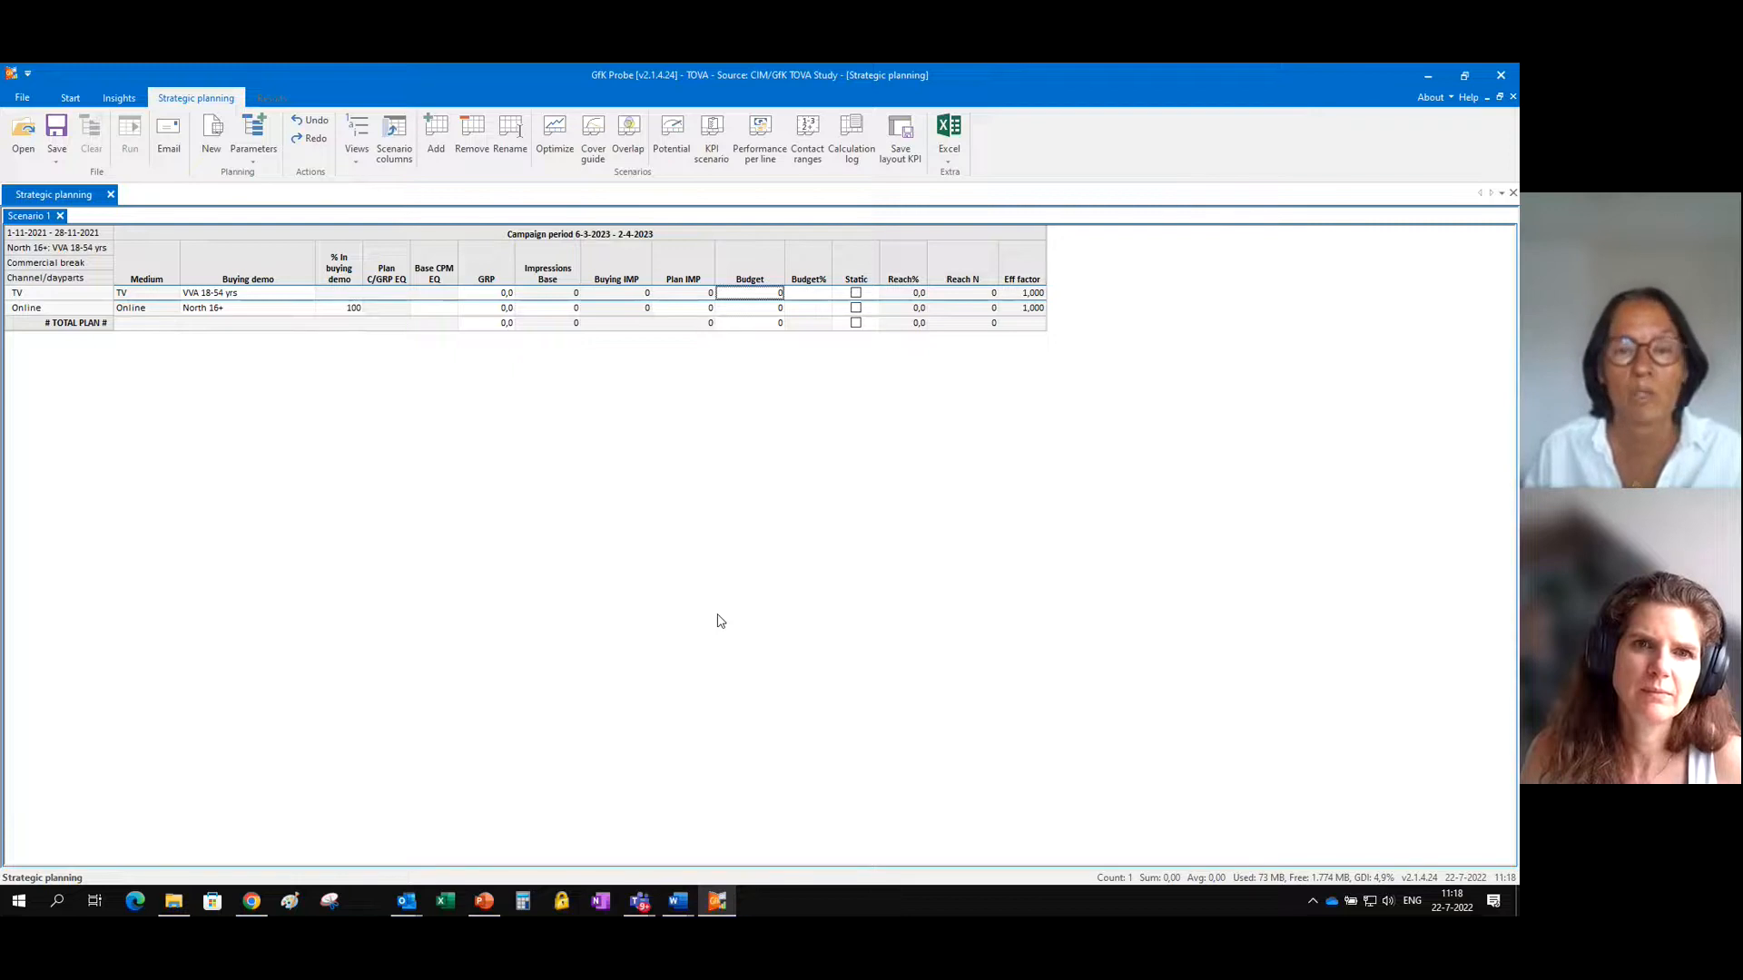
{"action": "type", "text": "200k"}
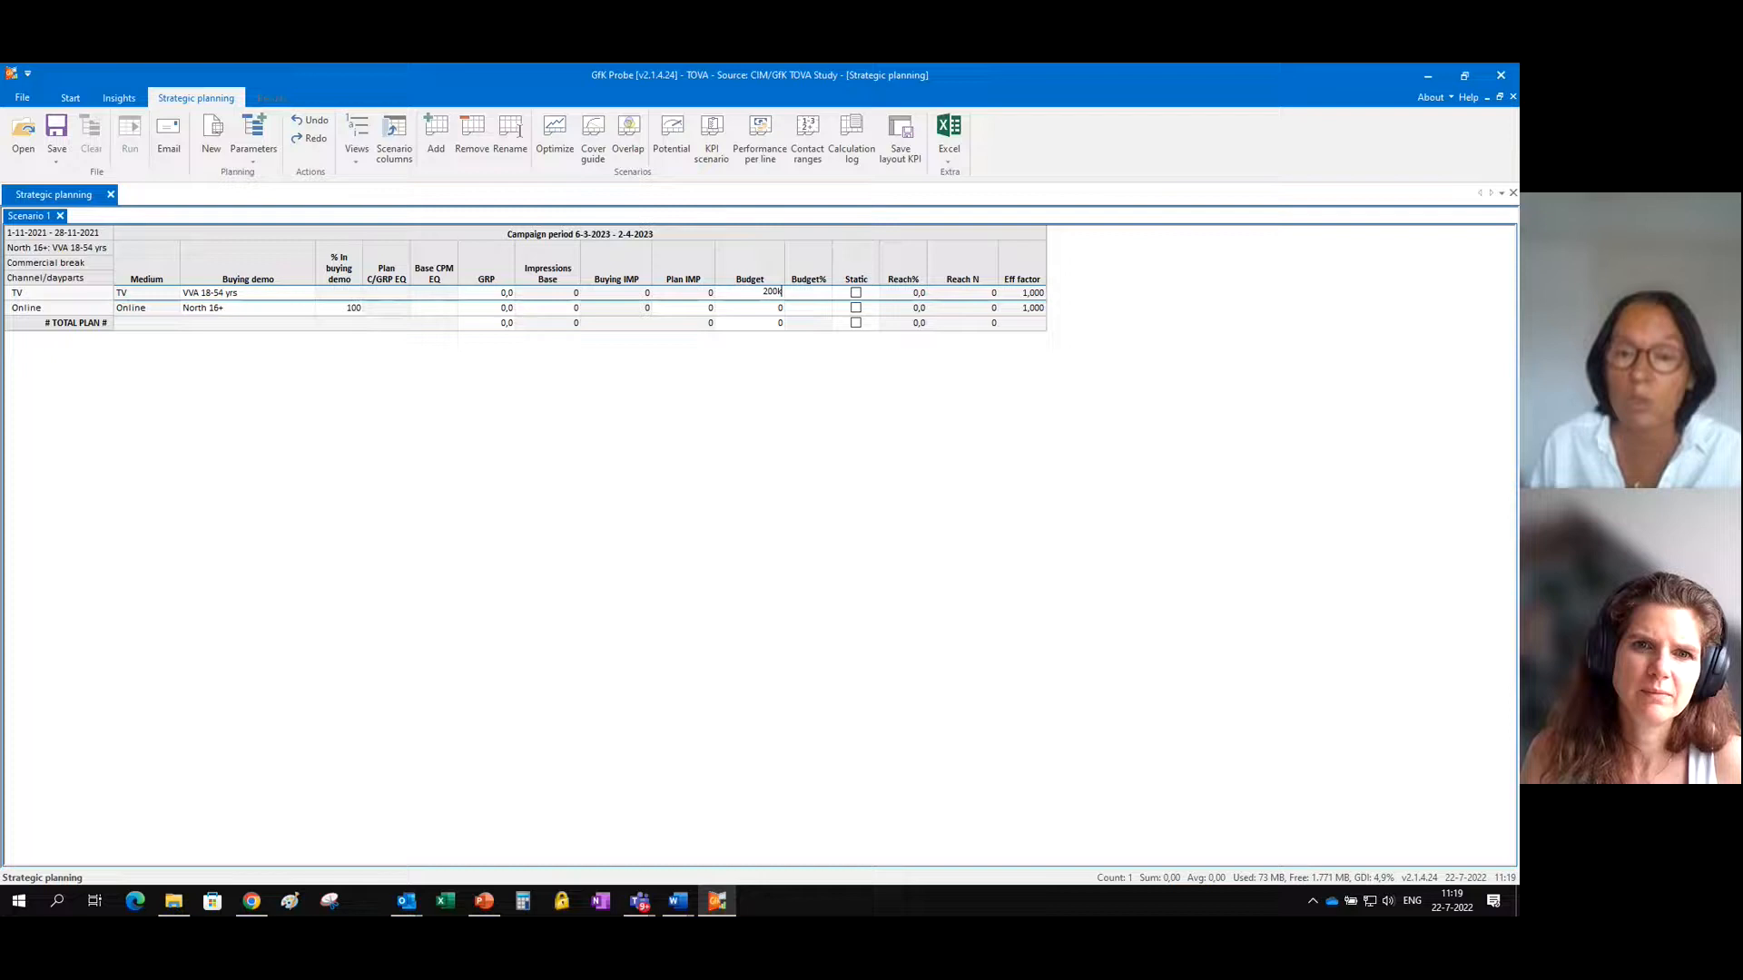
{"action": "key", "text": "Return"}
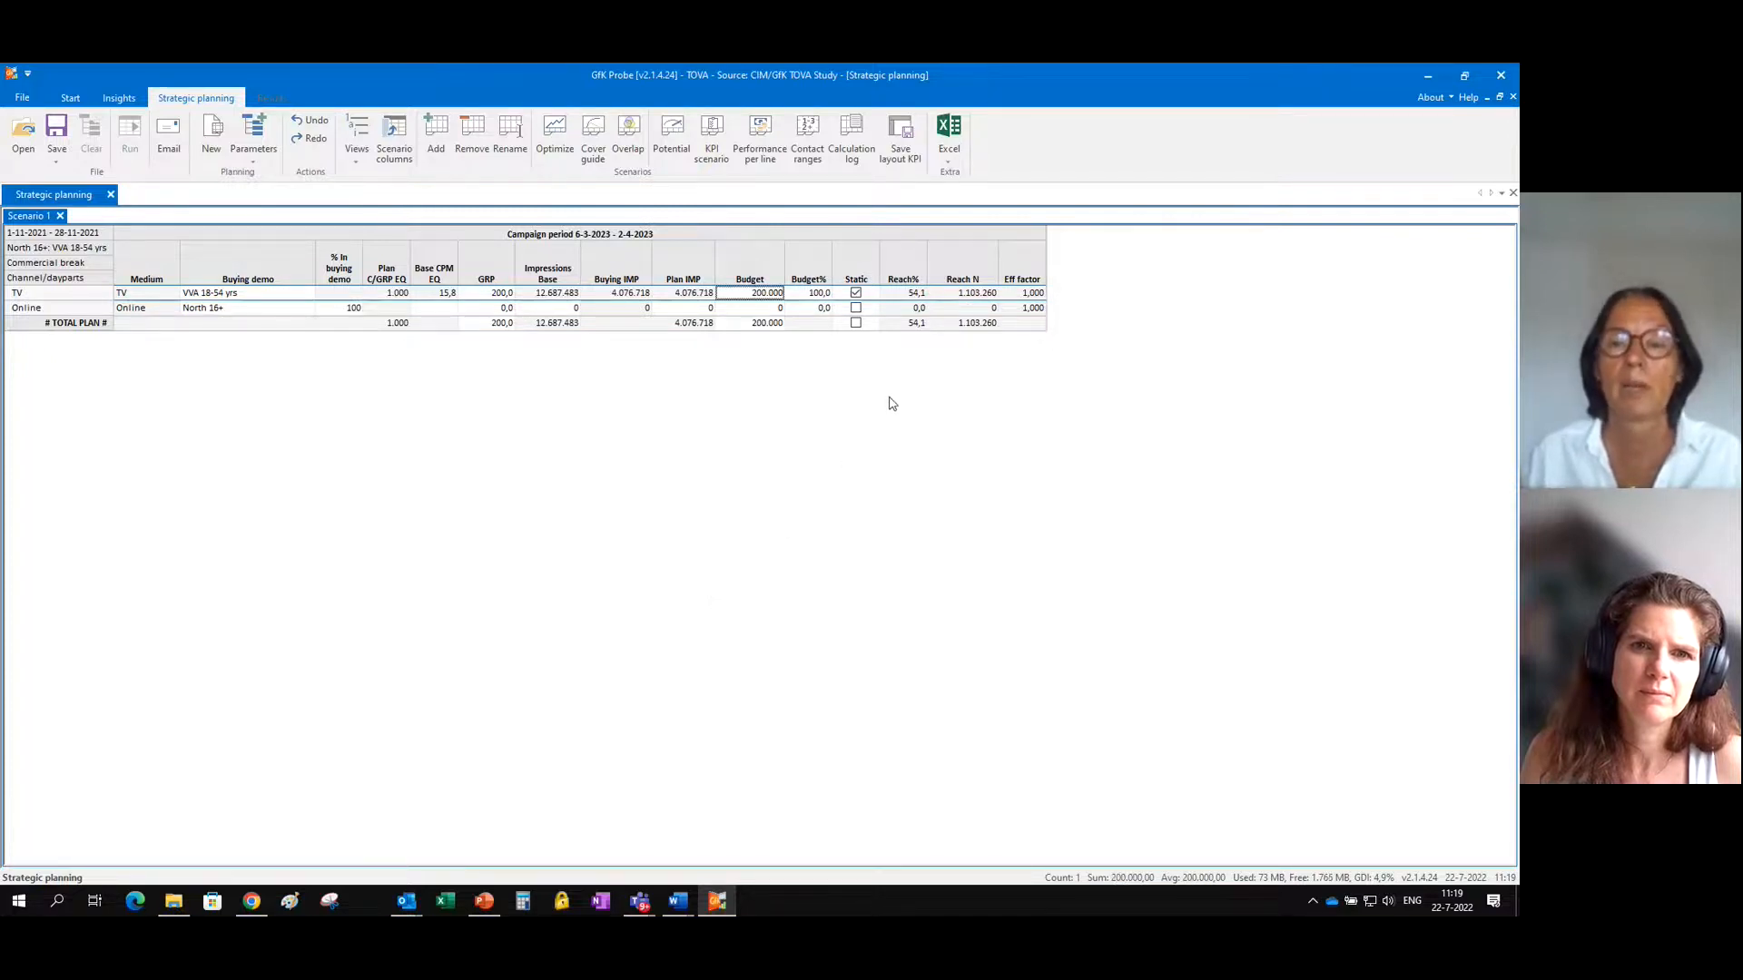
{"action": "left_click", "coordinate": [857, 294]}
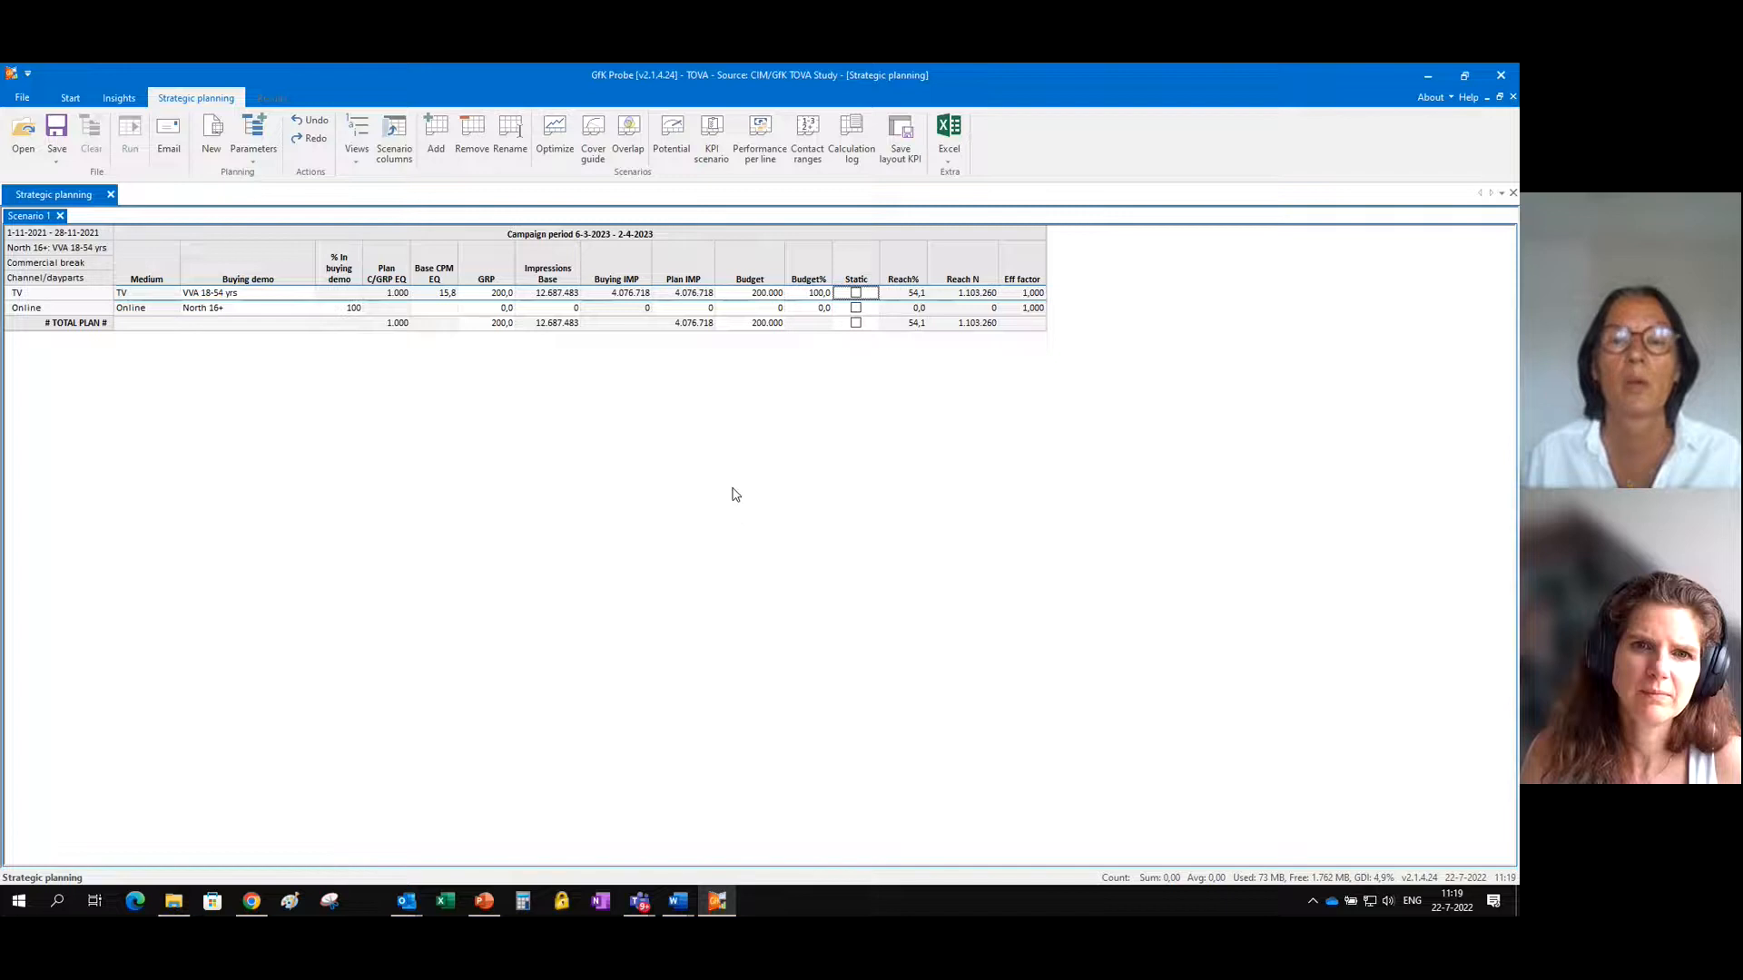
In the KPI scenarios view, plot Reach% for VVA 18-54 yrs and 18-34 with the Interactive chart - right option, and close the view.
{"action": "left_click", "coordinate": [713, 136]}
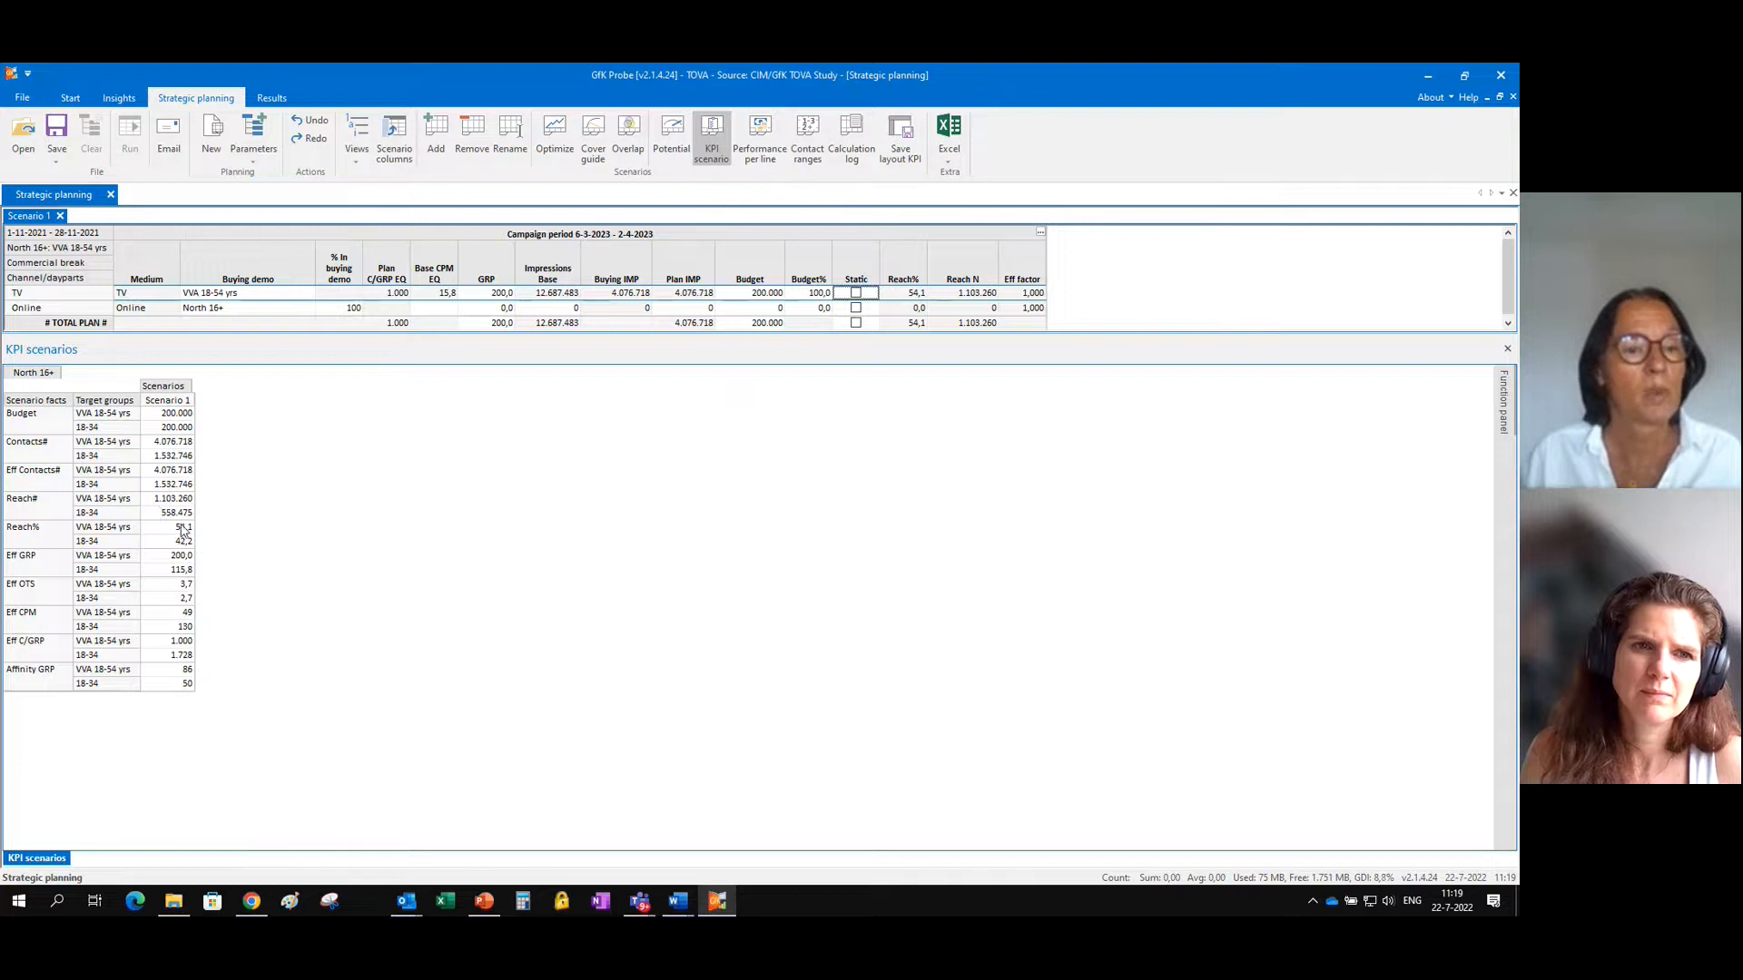
{"action": "left_click_drag", "start_coordinate": [183, 527], "coordinate": [185, 541]}
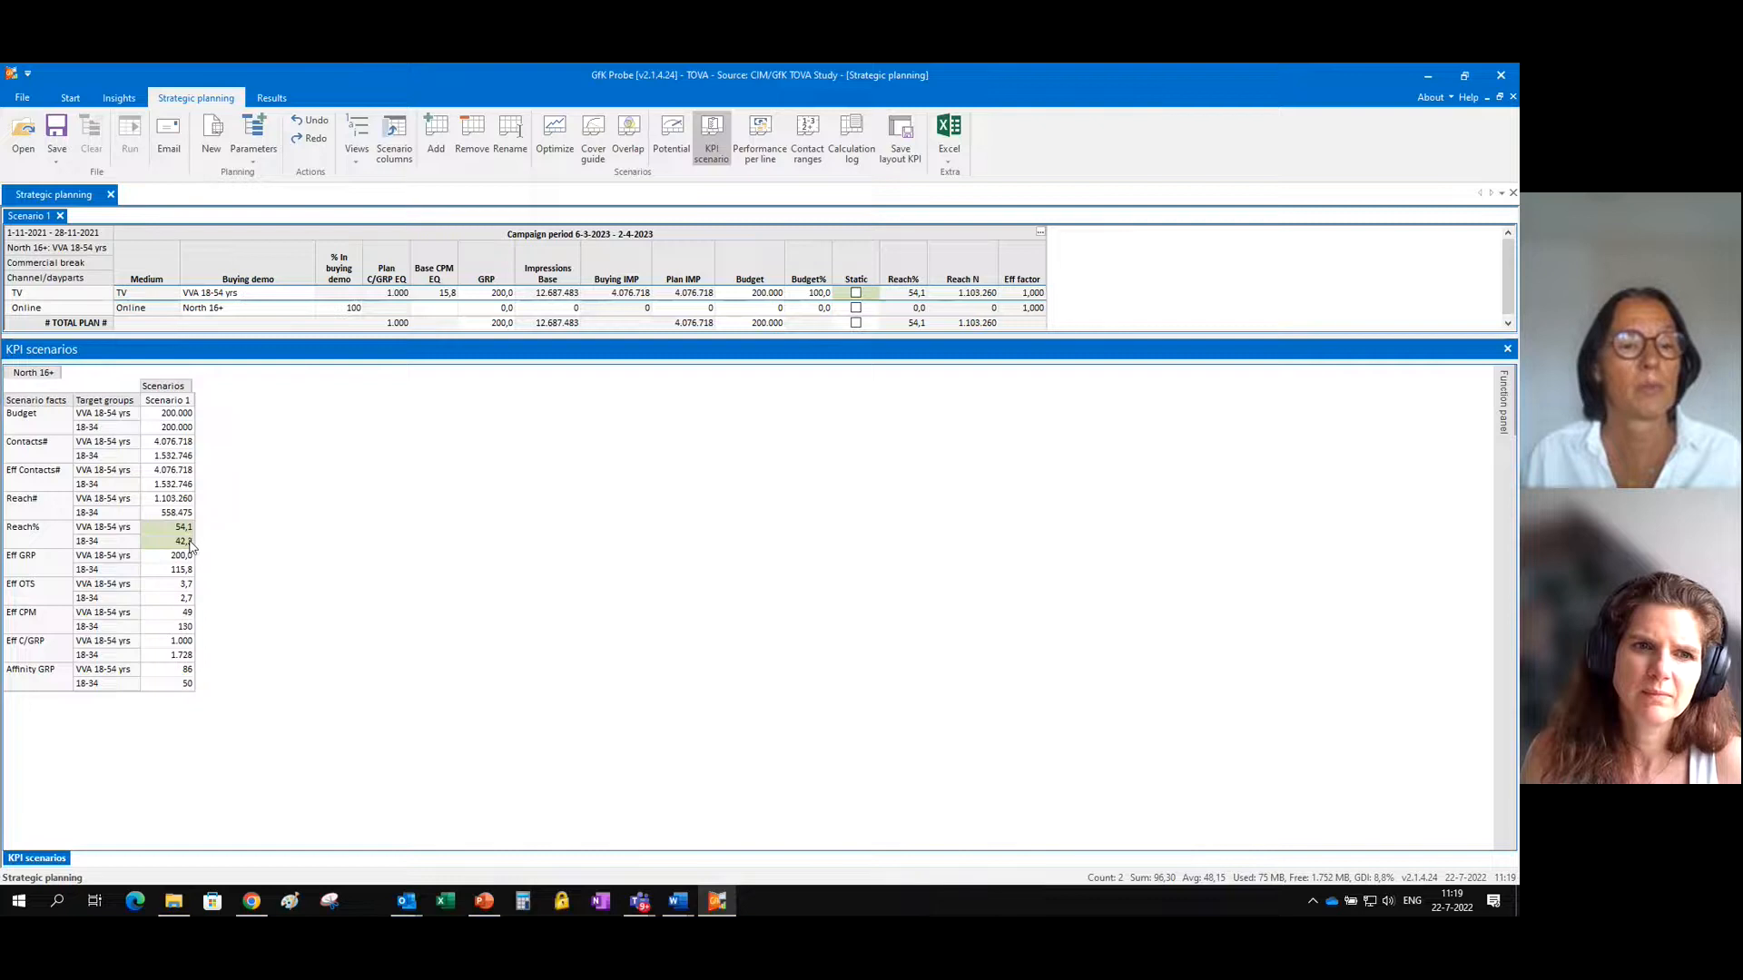
{"action": "right_click", "coordinate": [188, 538]}
{"action": "mouse_move", "coordinate": [223, 543]}
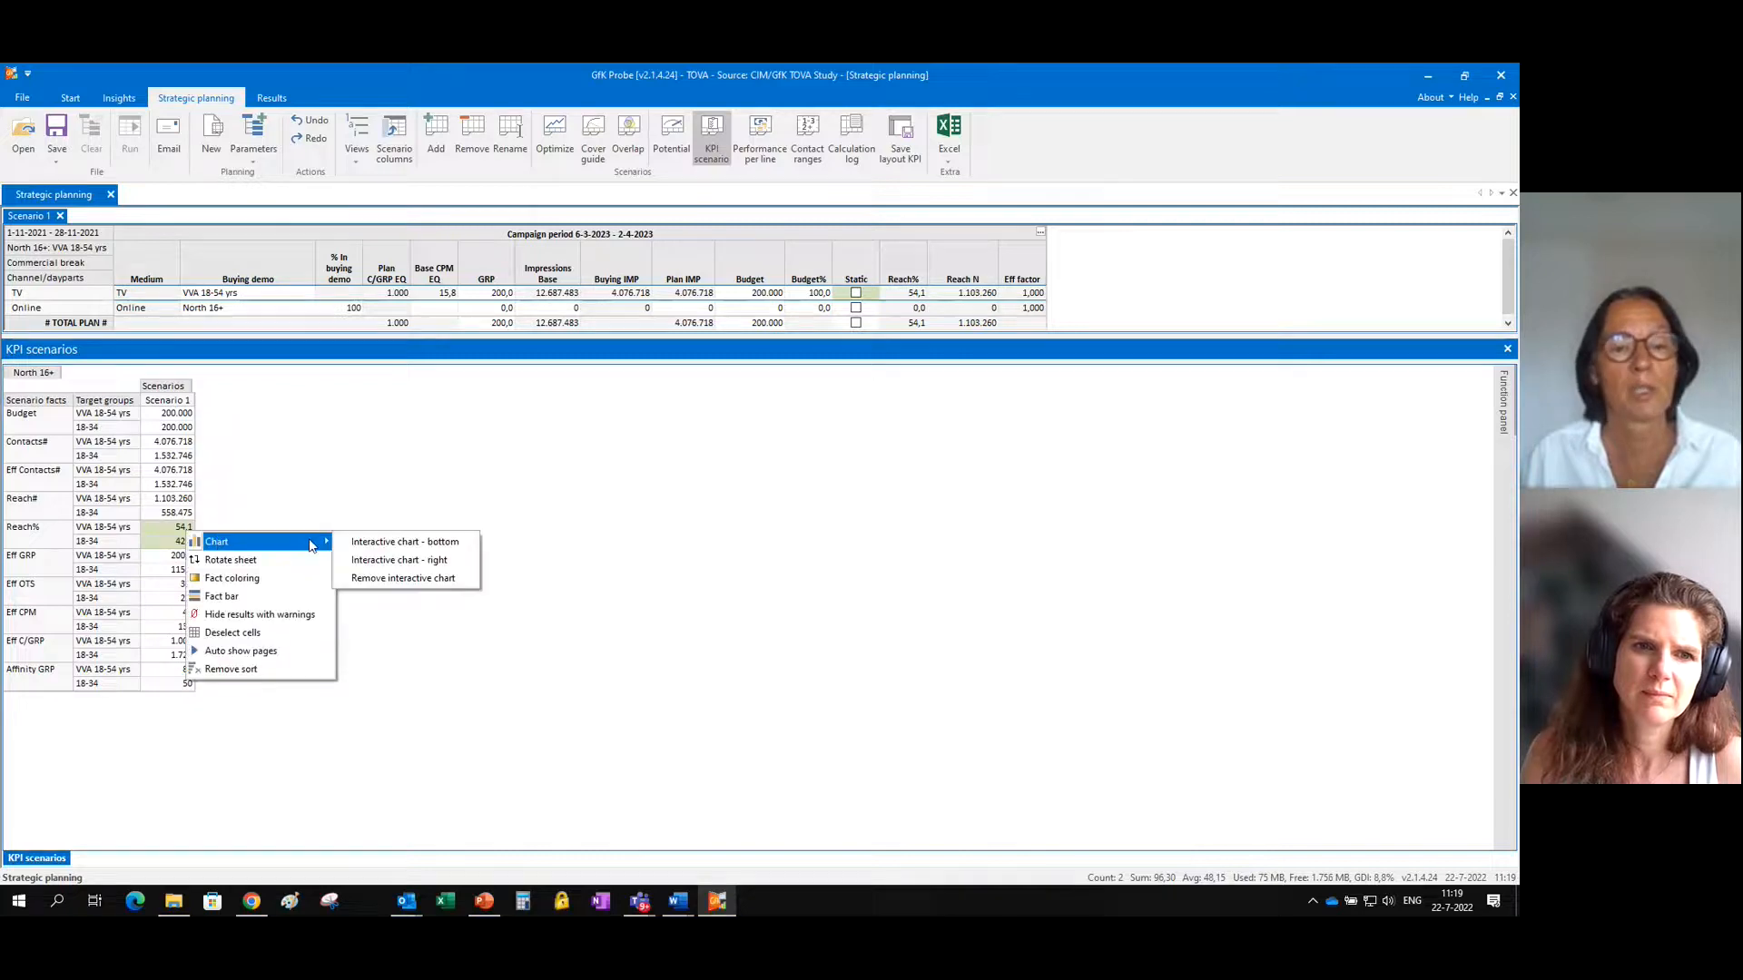
{"action": "left_click", "coordinate": [386, 561]}
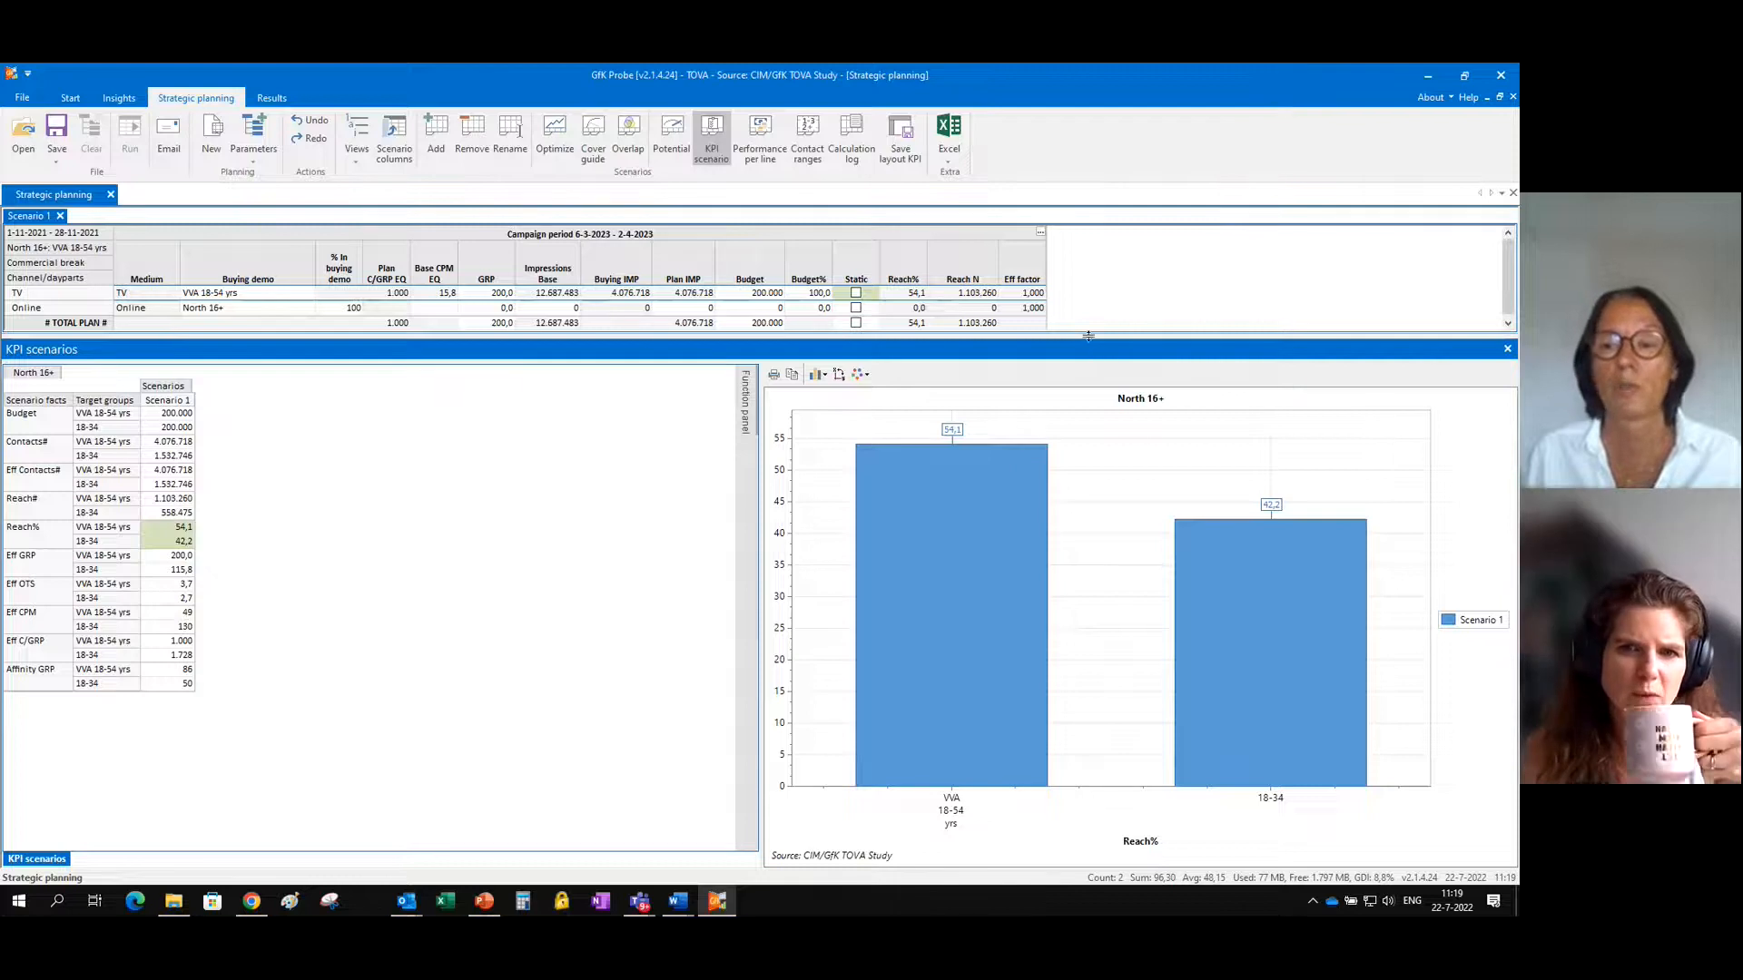
{"action": "left_click_drag", "start_coordinate": [1090, 335], "coordinate": [1090, 379]}
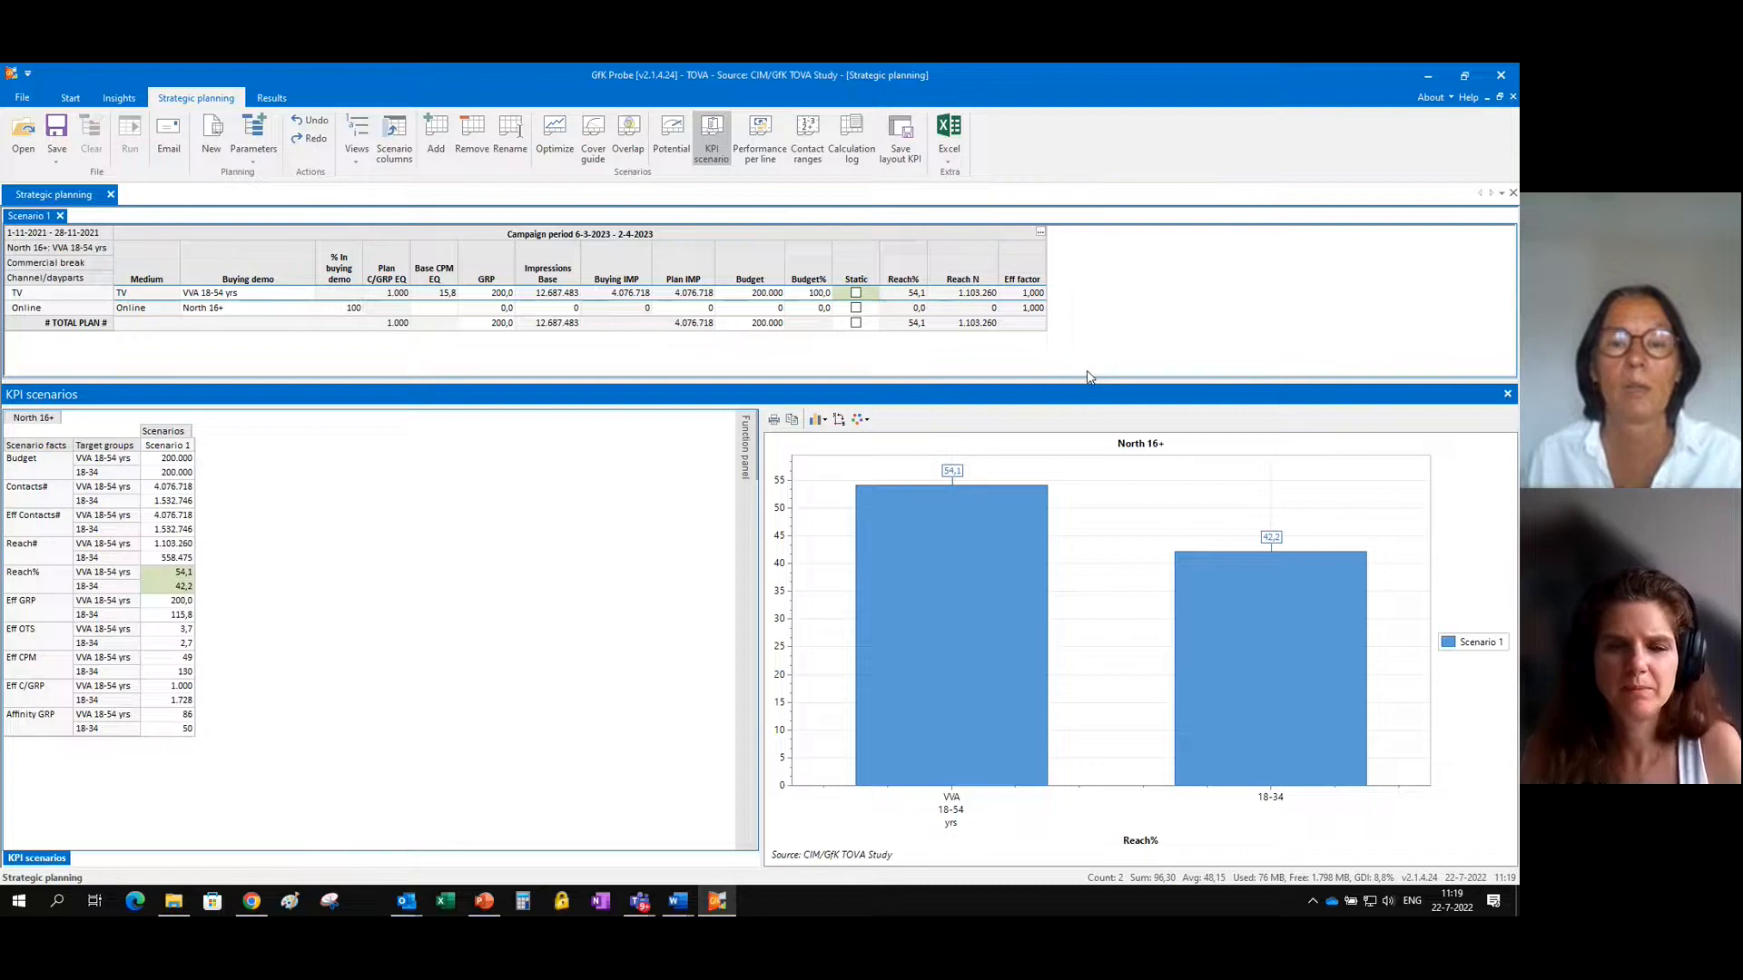
{"action": "left_click", "coordinate": [724, 138]}
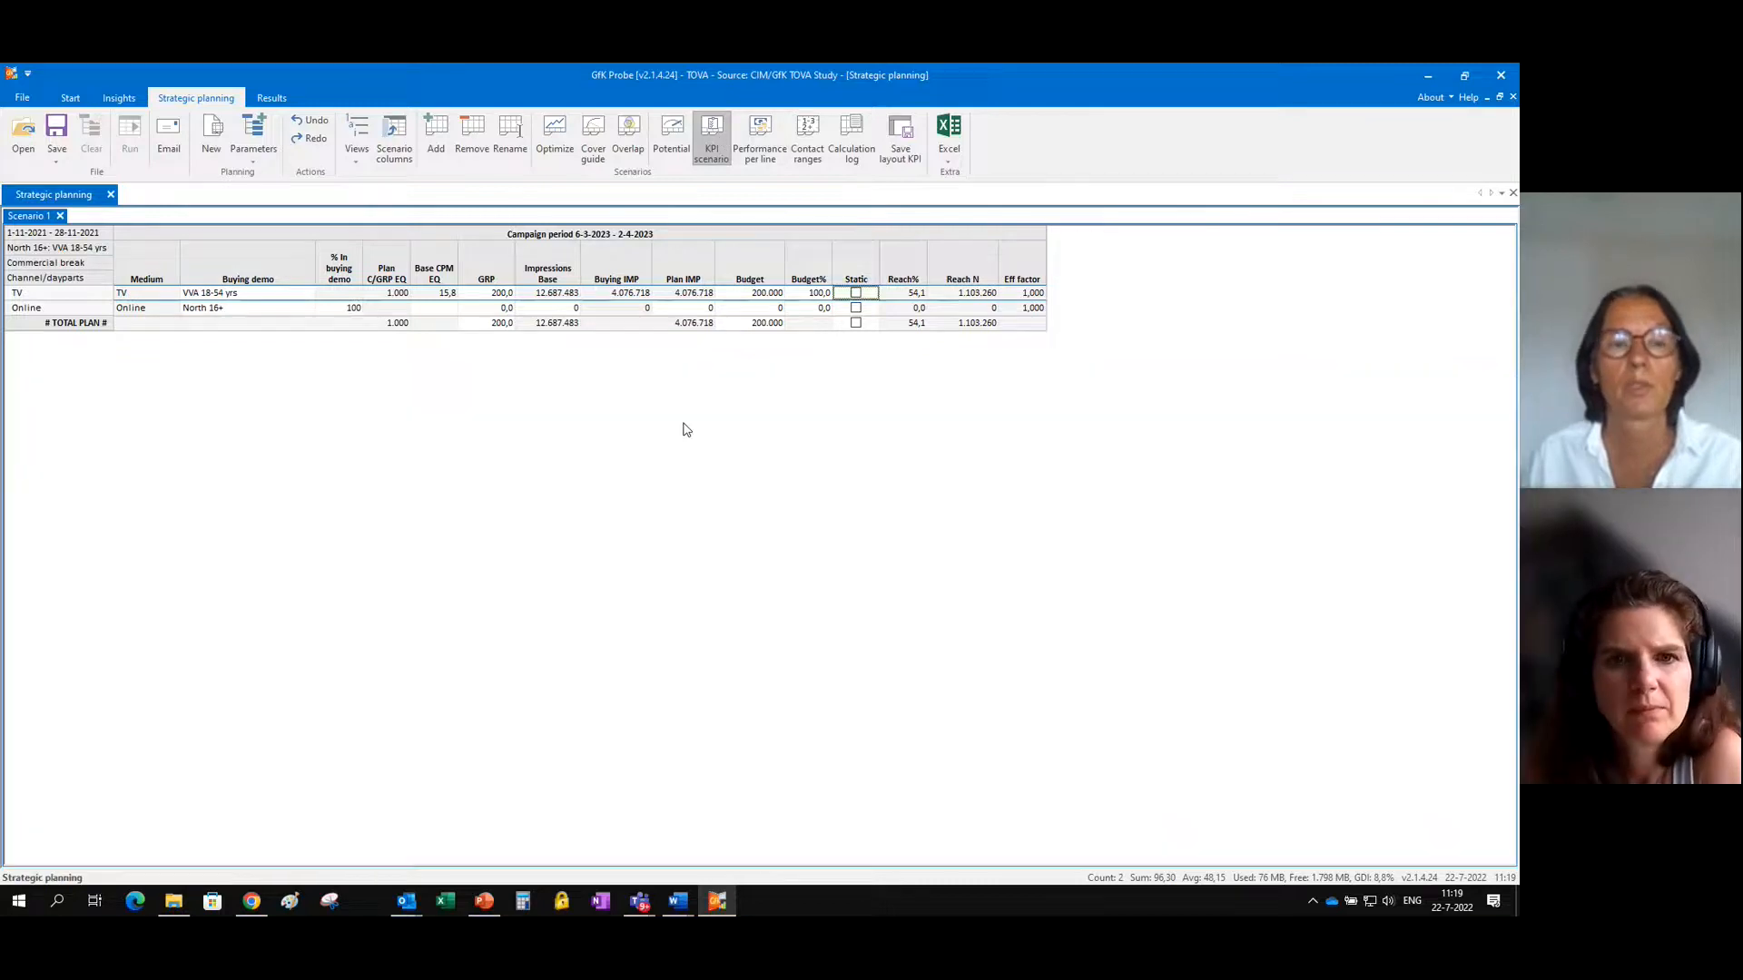
Add a copy of Scenario 1, make its total plan static, set the Online Budget% to 10 and turn off Static for Online.
{"action": "left_click", "coordinate": [436, 129]}
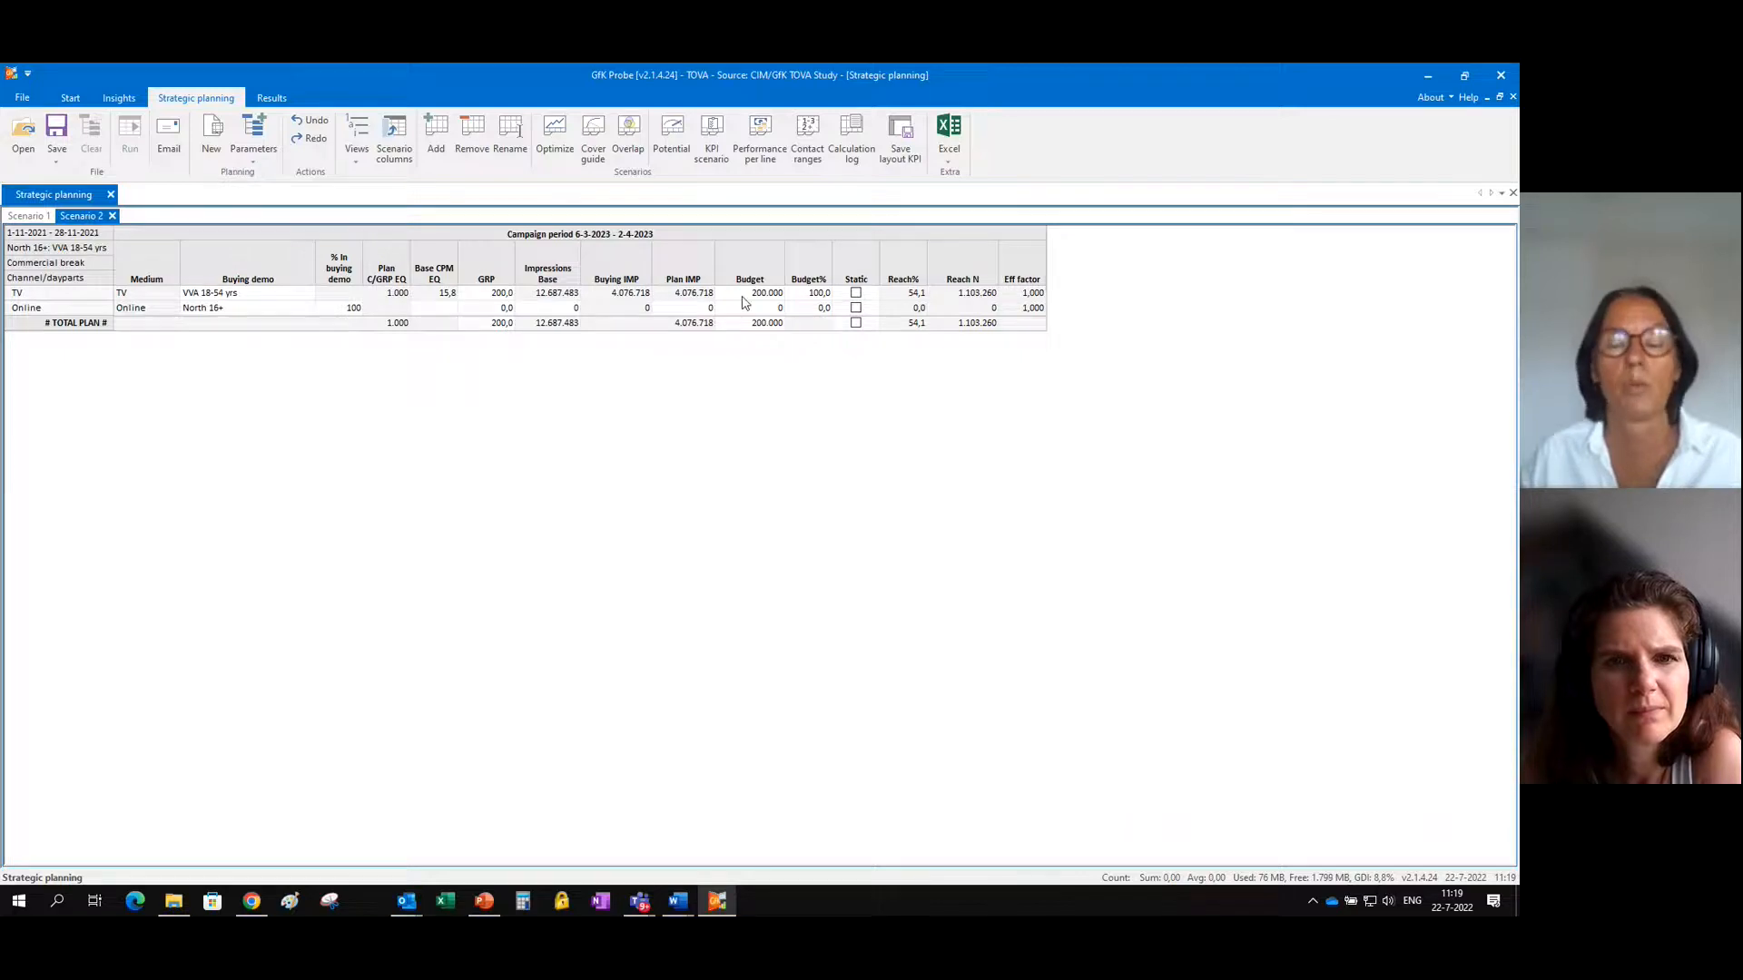
{"action": "left_click", "coordinate": [856, 323]}
{"action": "left_click", "coordinate": [816, 309]}
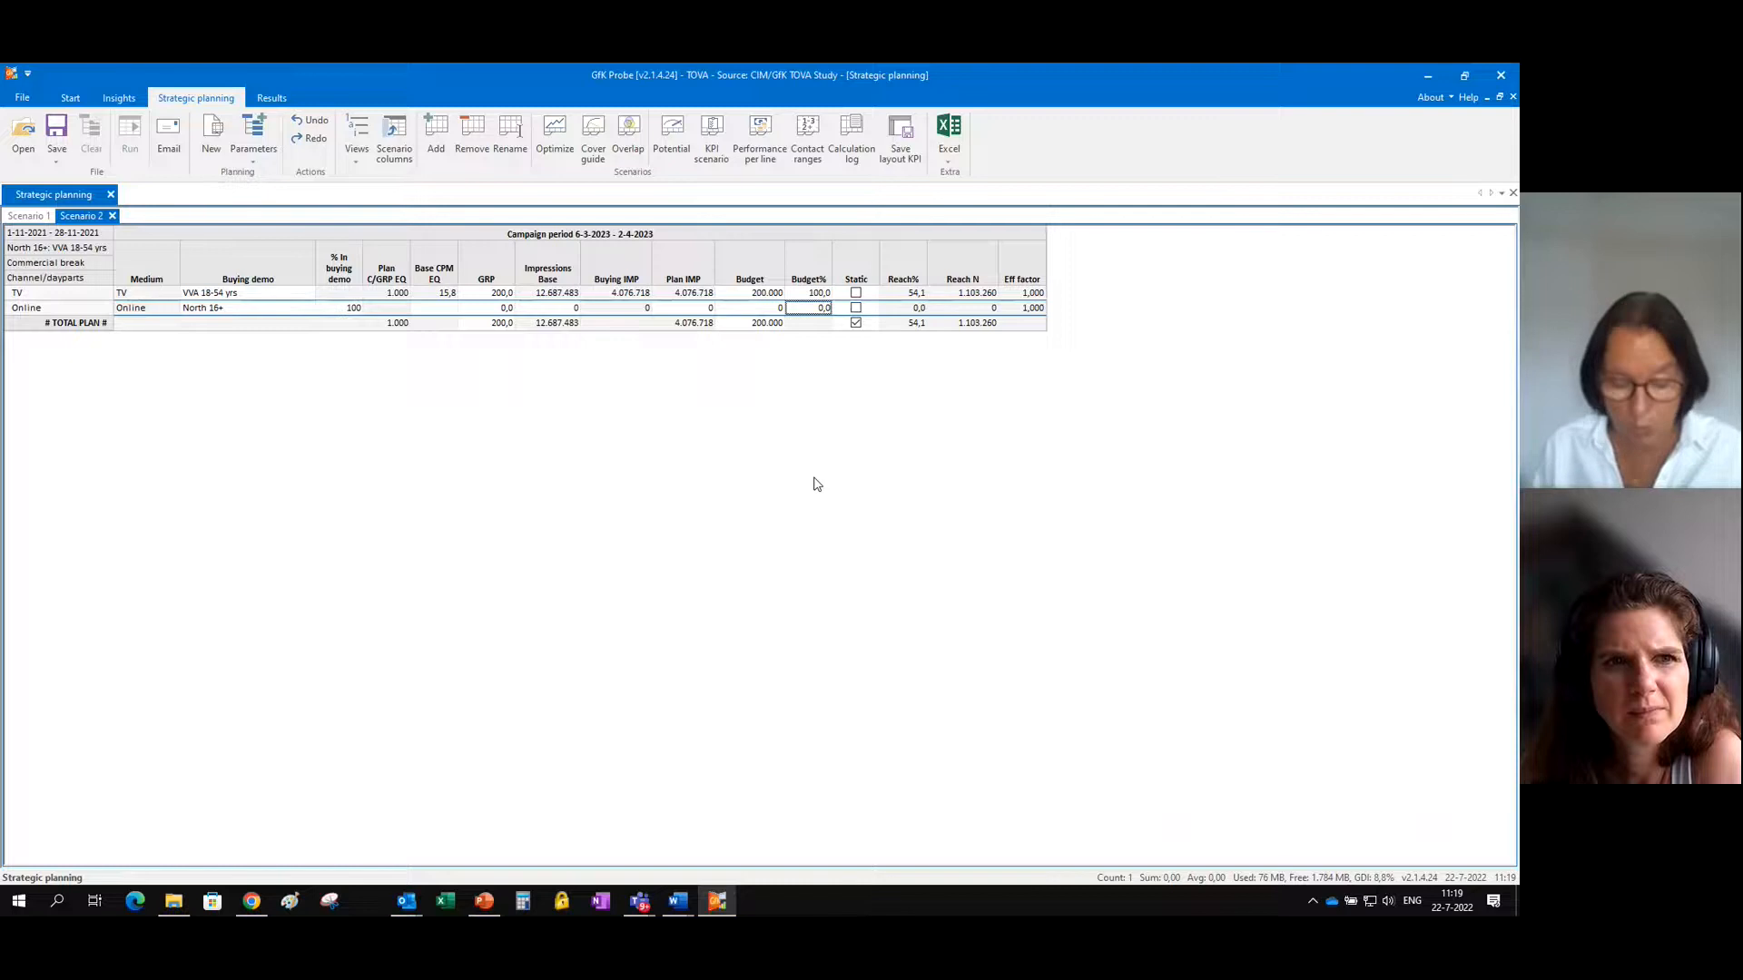
{"action": "type", "text": "10"}
{"action": "key", "text": "Return"}
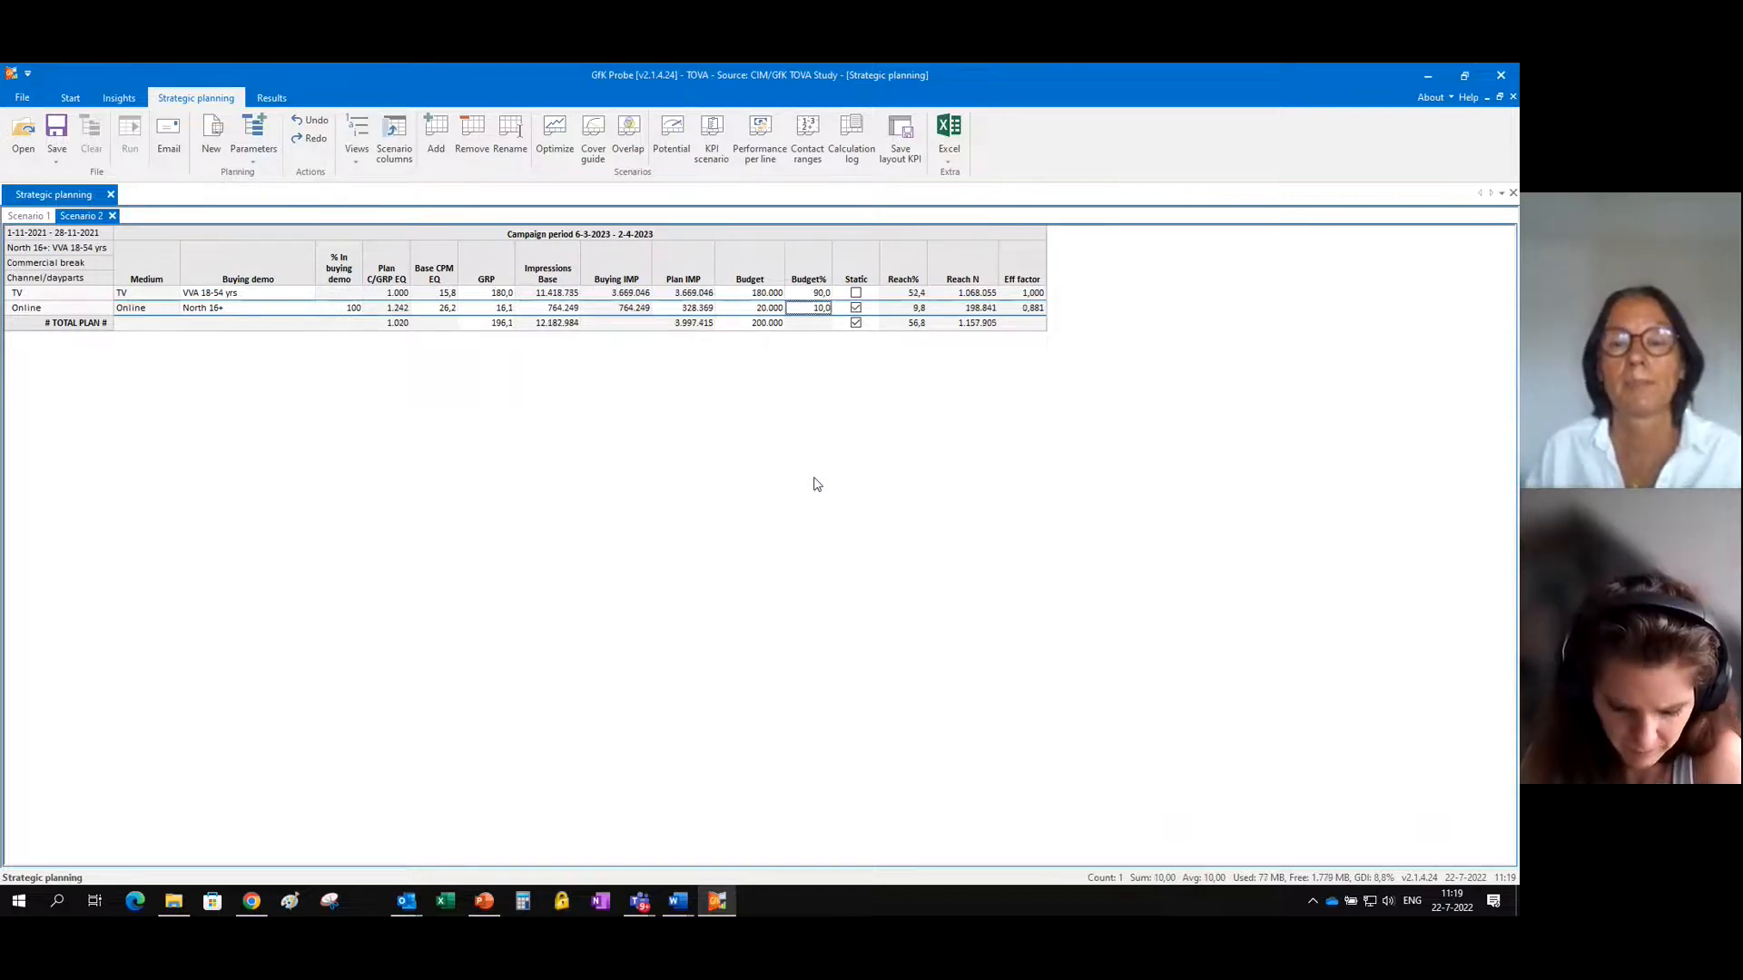
{"action": "left_click", "coordinate": [855, 308]}
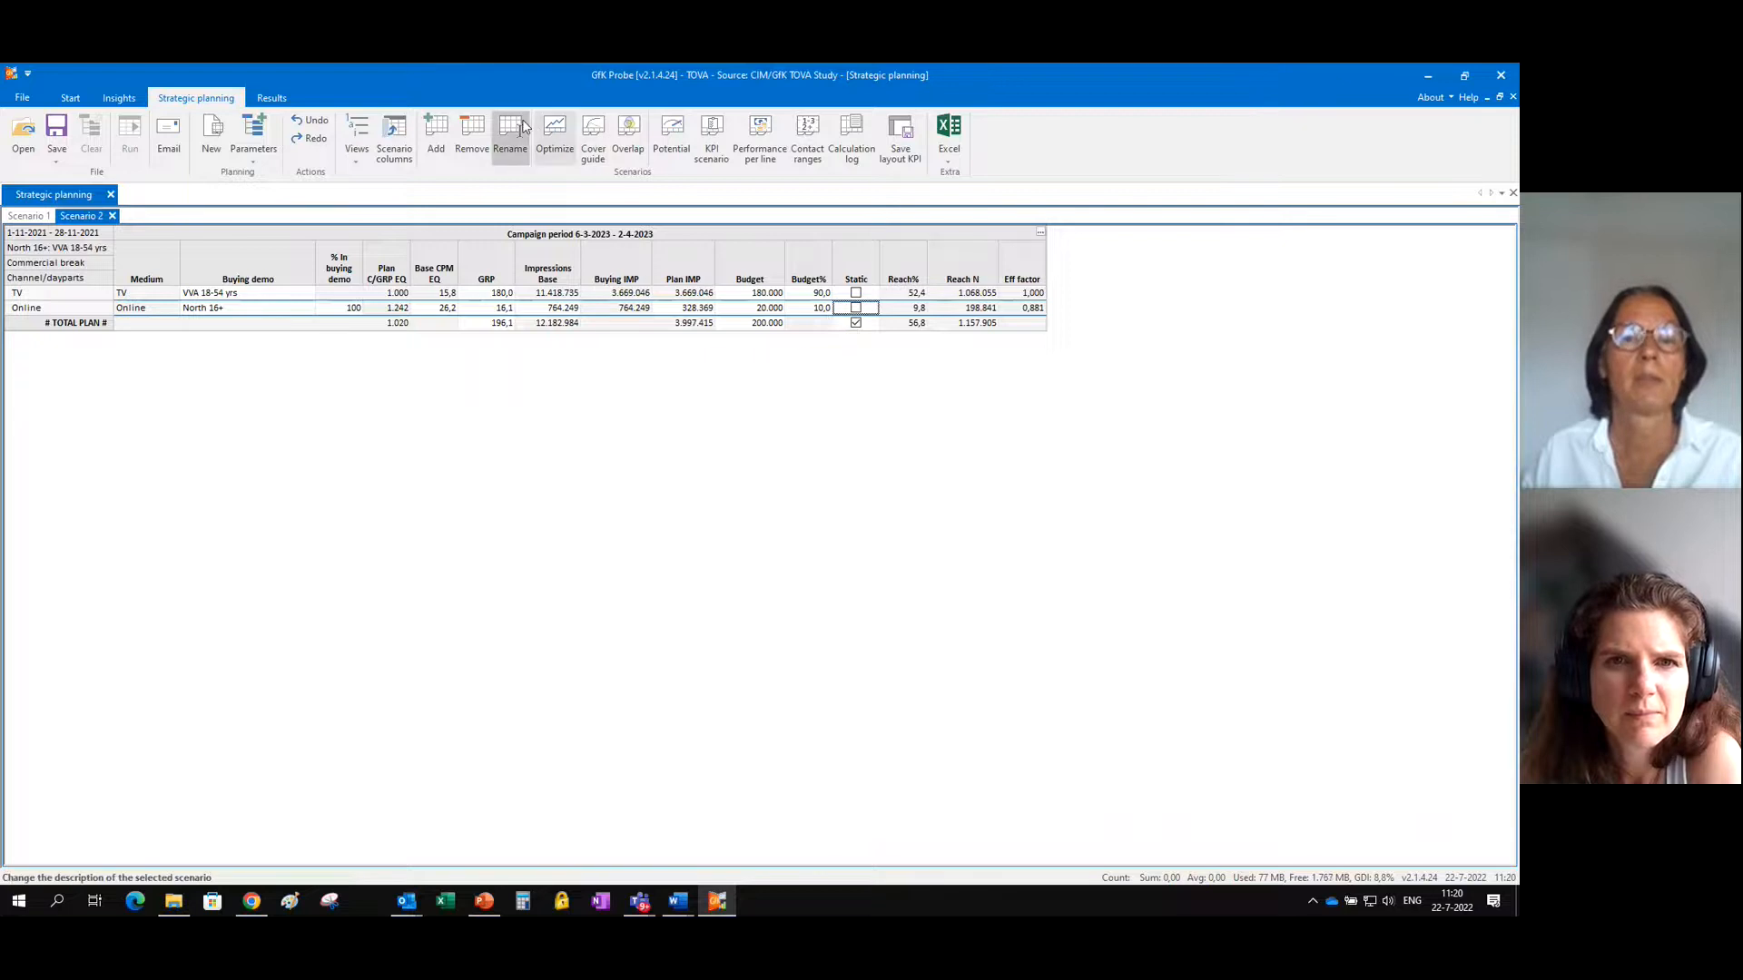
Rename Scenario 2 as "90% TV vs 10% OLV".
{"action": "left_click", "coordinate": [510, 136]}
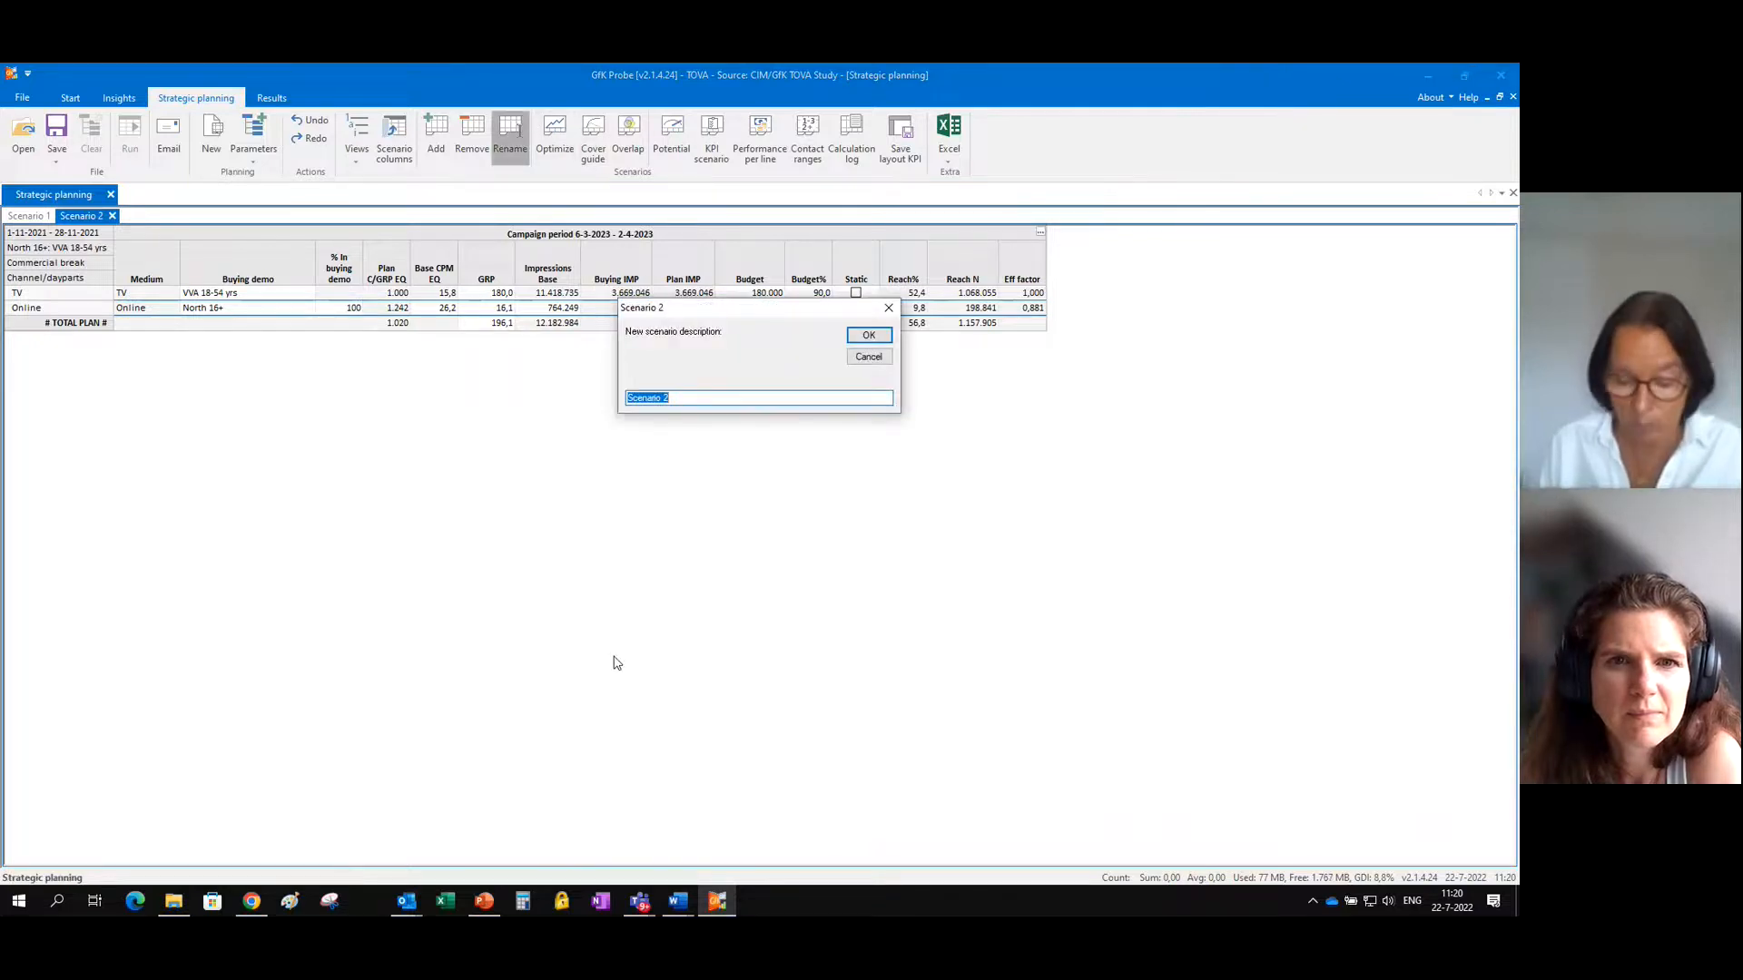
{"action": "type", "text": "90% TV vs 10"}
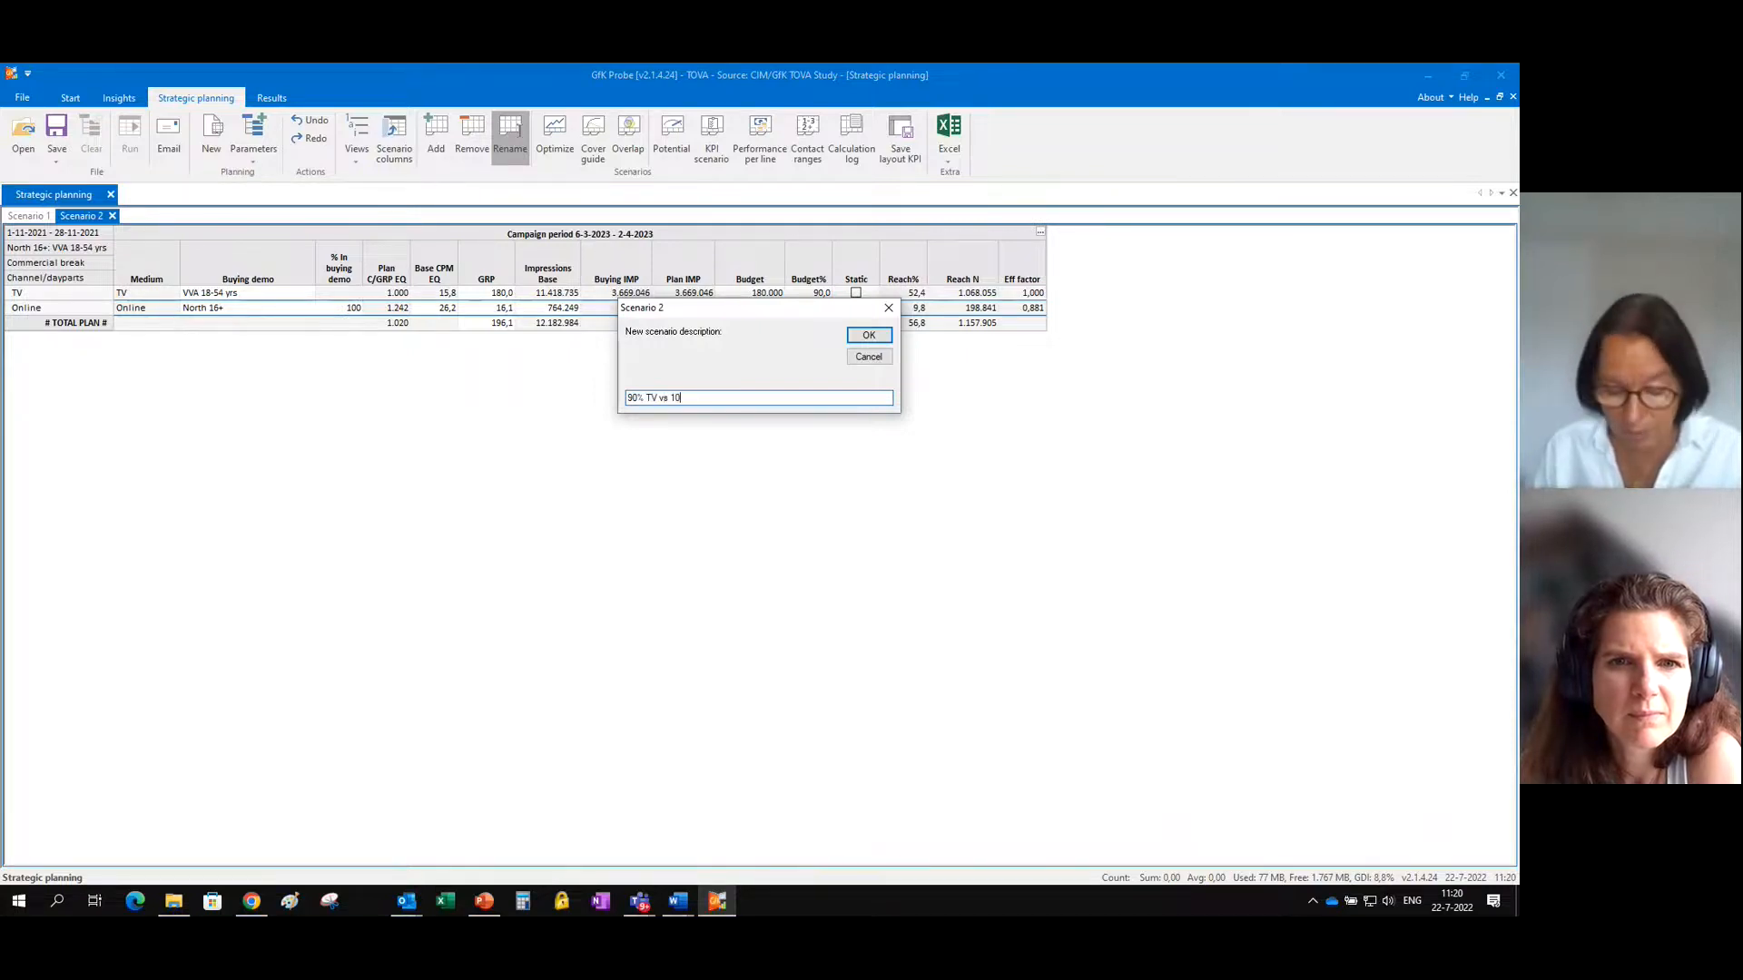
{"action": "type", "text": "% OLV"}
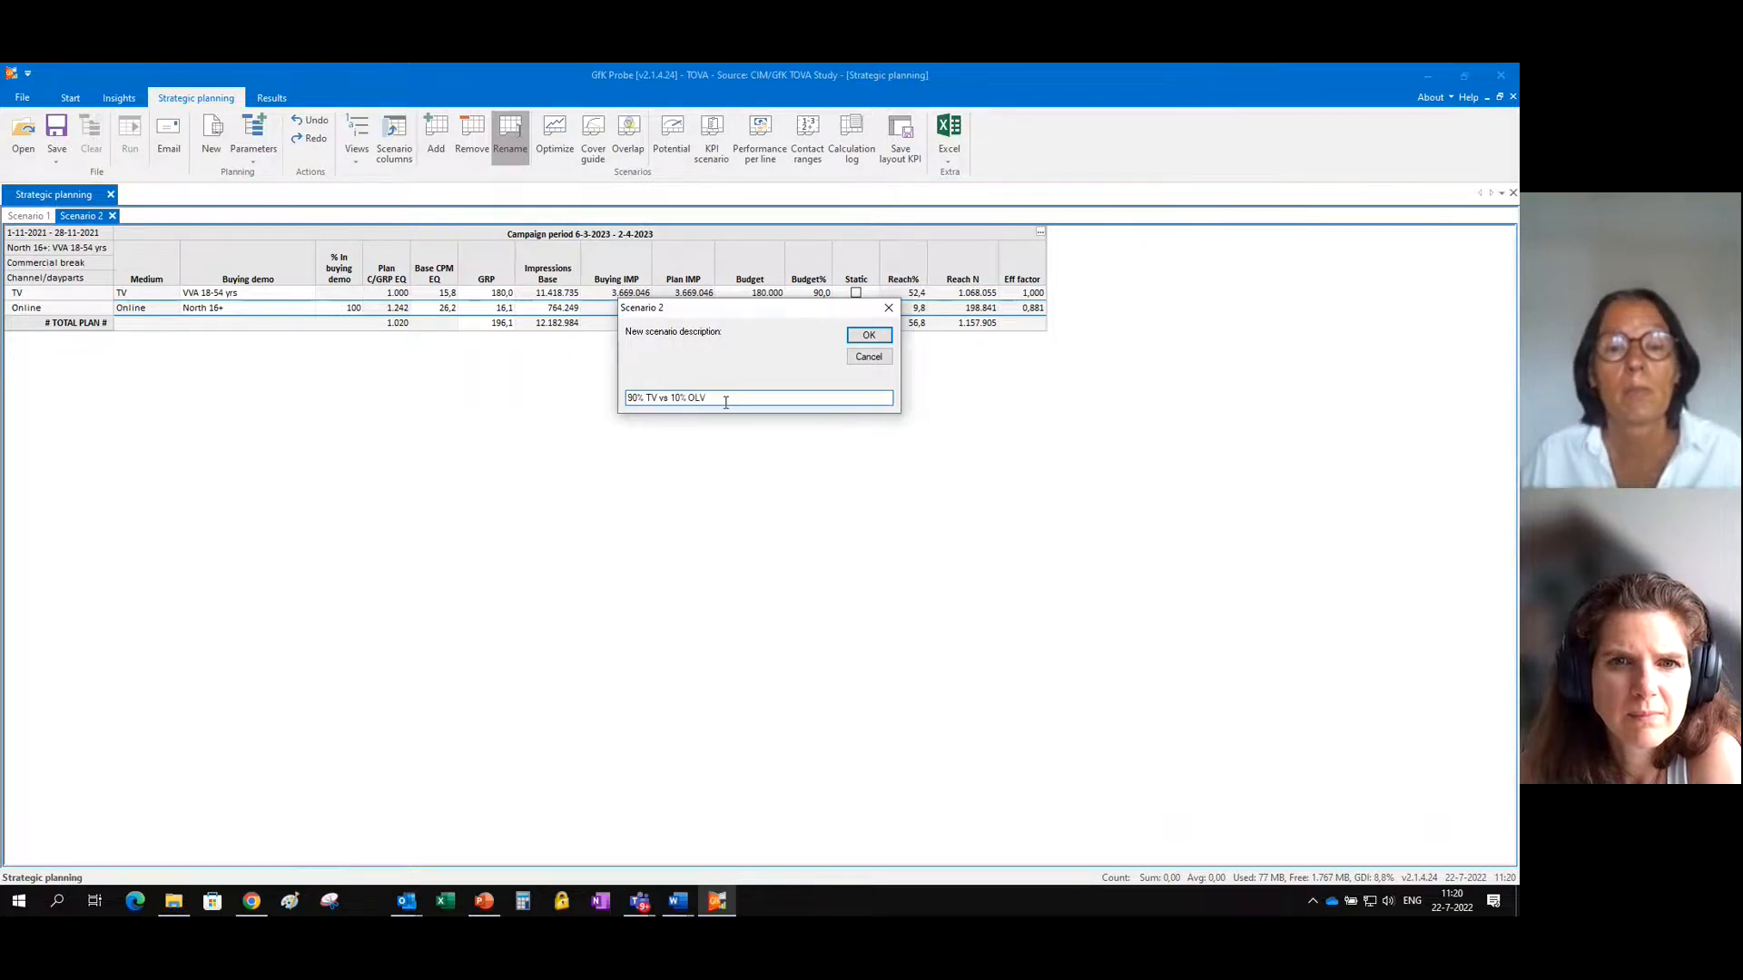
{"action": "left_click_drag", "start_coordinate": [725, 403], "coordinate": [637, 392]}
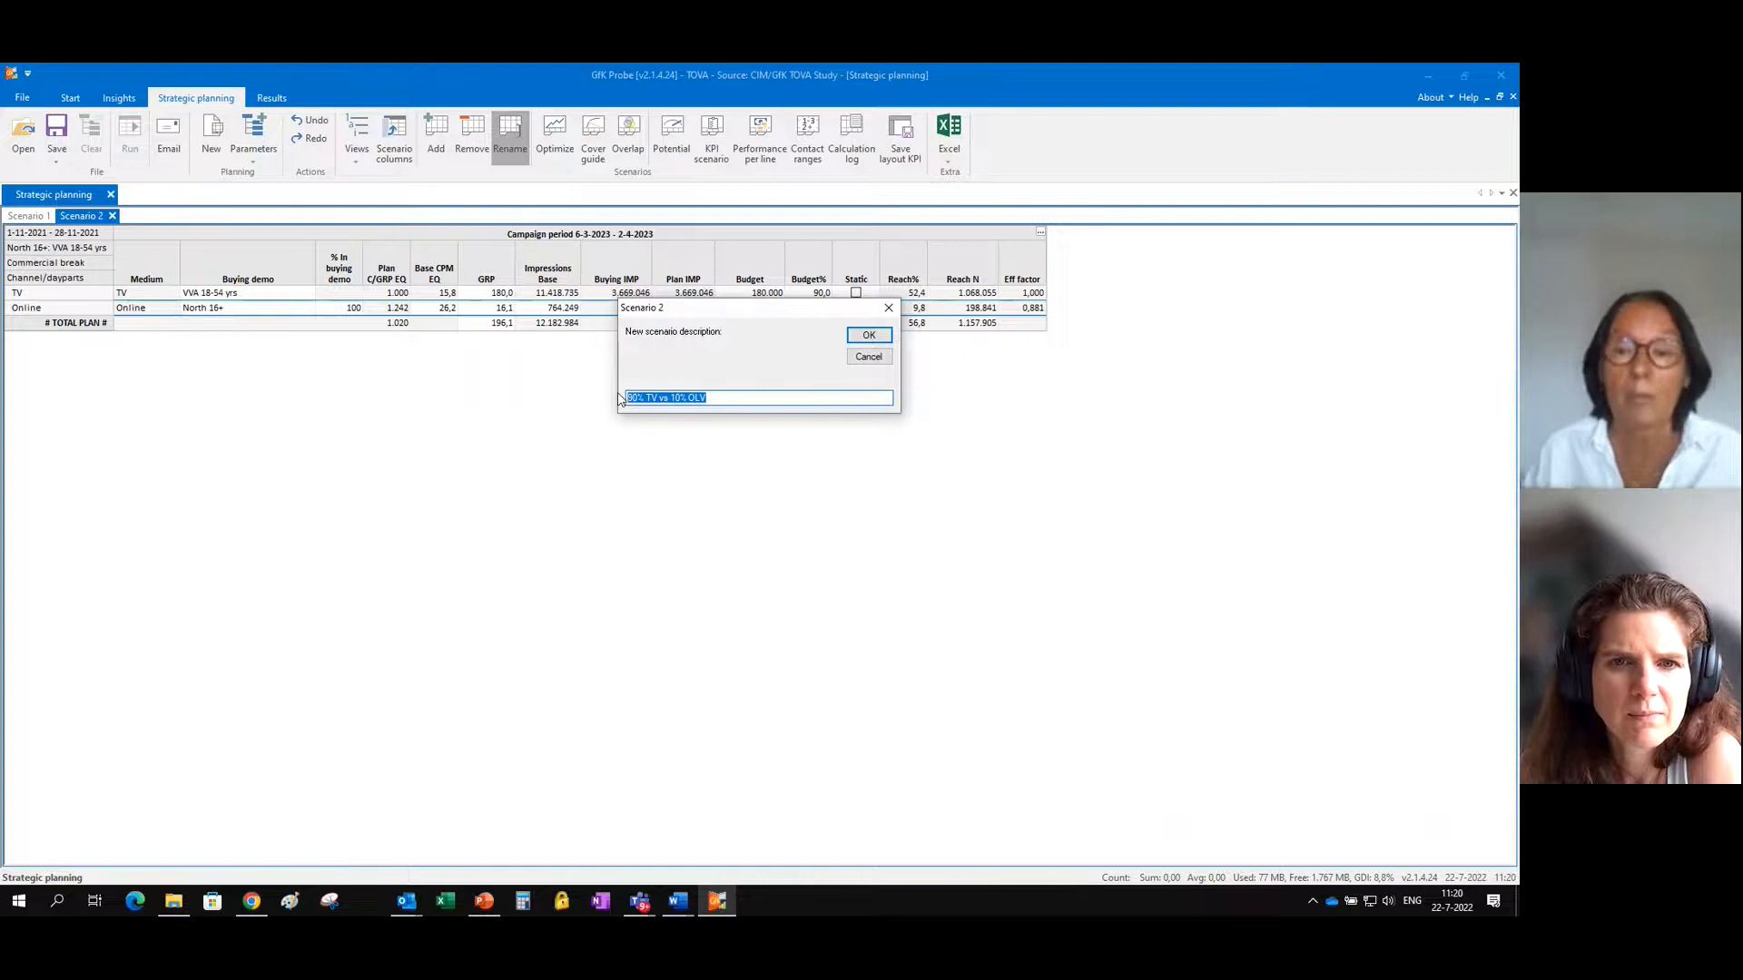
{"action": "left_click", "coordinate": [876, 337]}
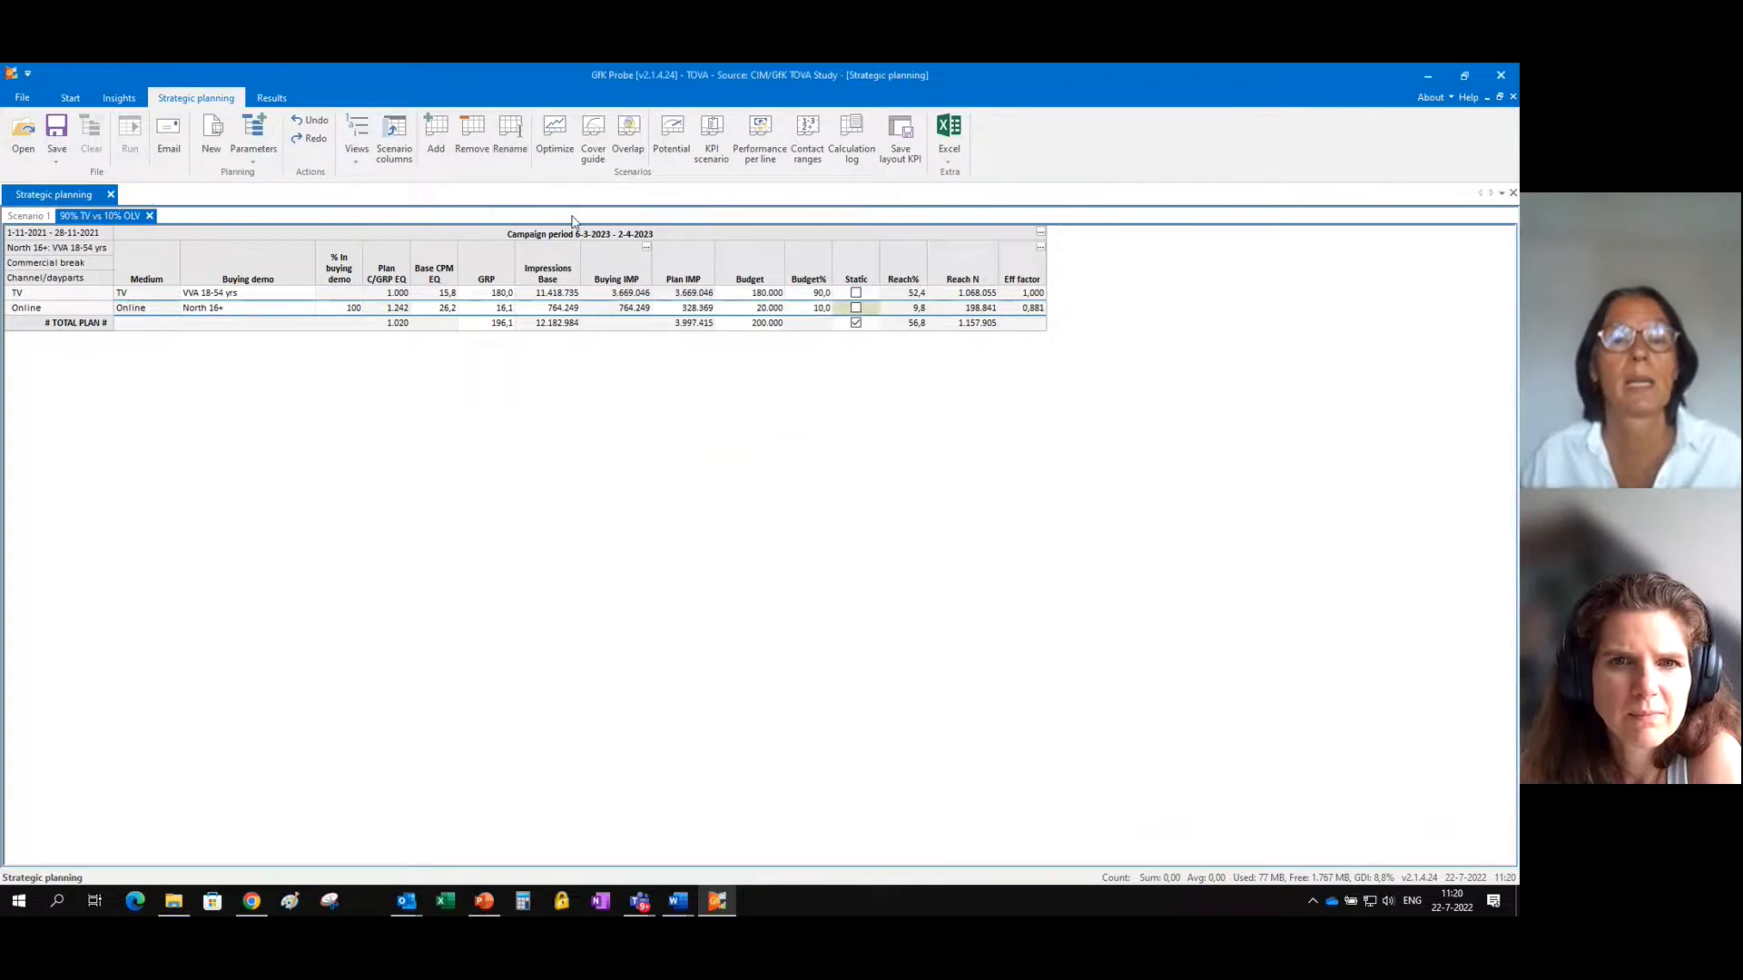
Add a copy of the 90% TV vs 10% OLV scenario and set its Online Budget% to 20.
{"action": "left_click", "coordinate": [440, 132]}
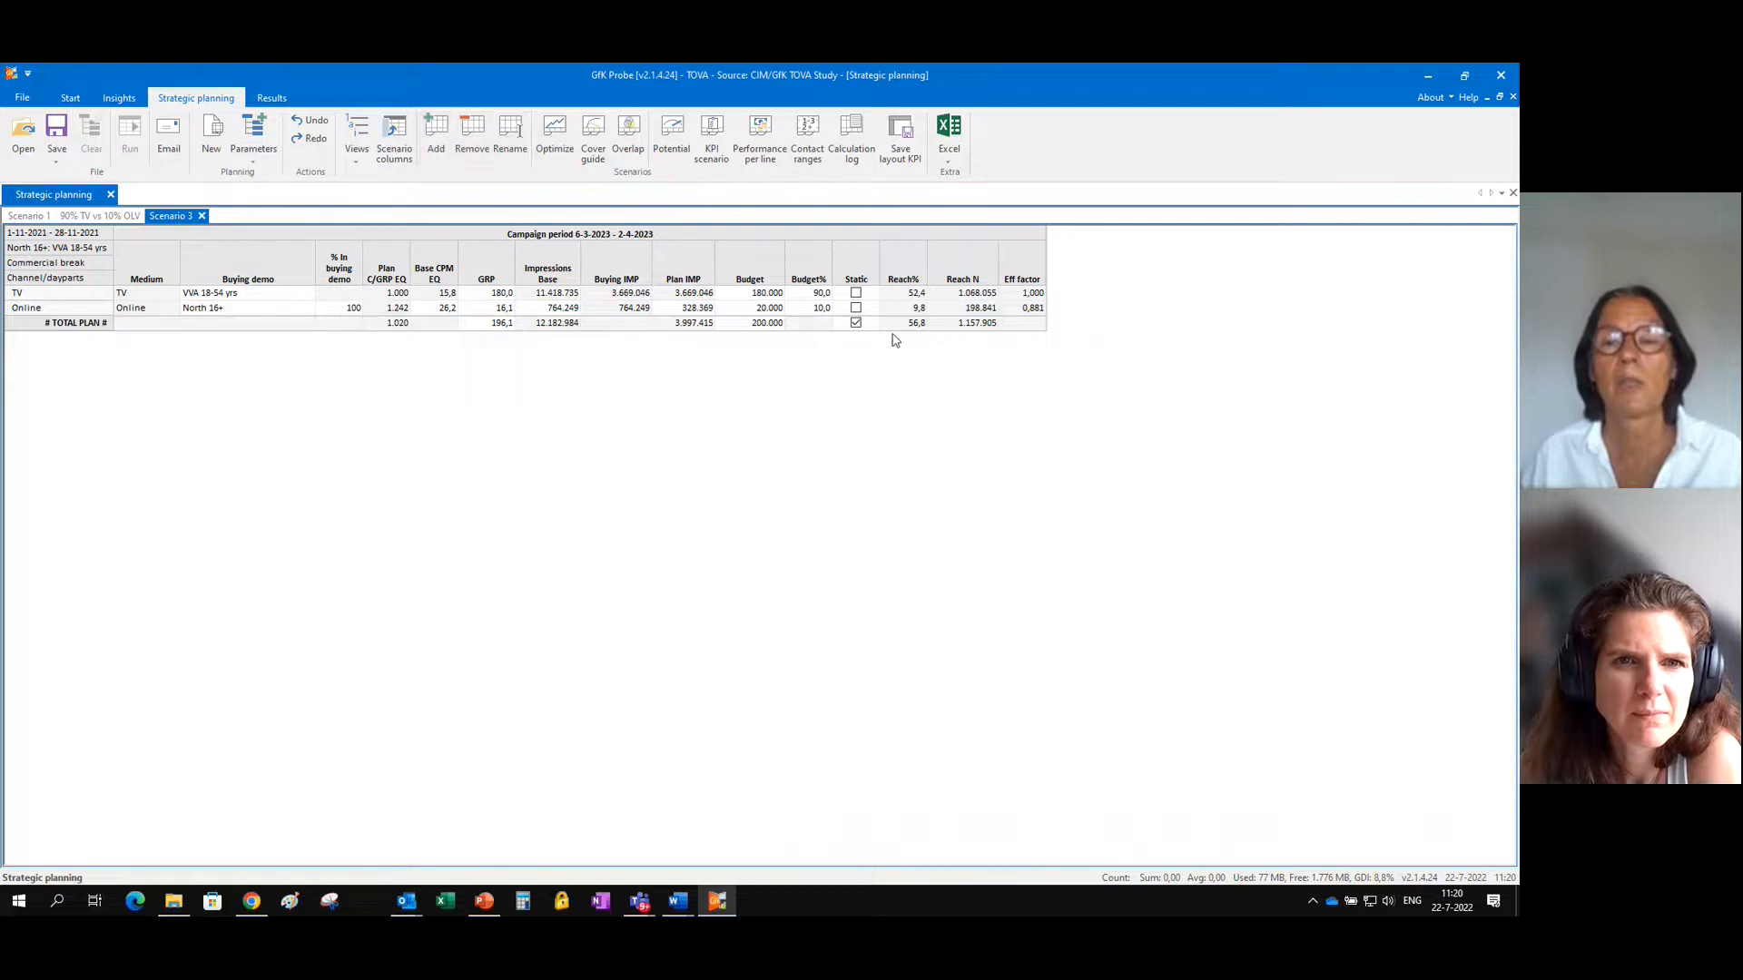
{"action": "left_click", "coordinate": [824, 308]}
{"action": "type", "text": "20"}
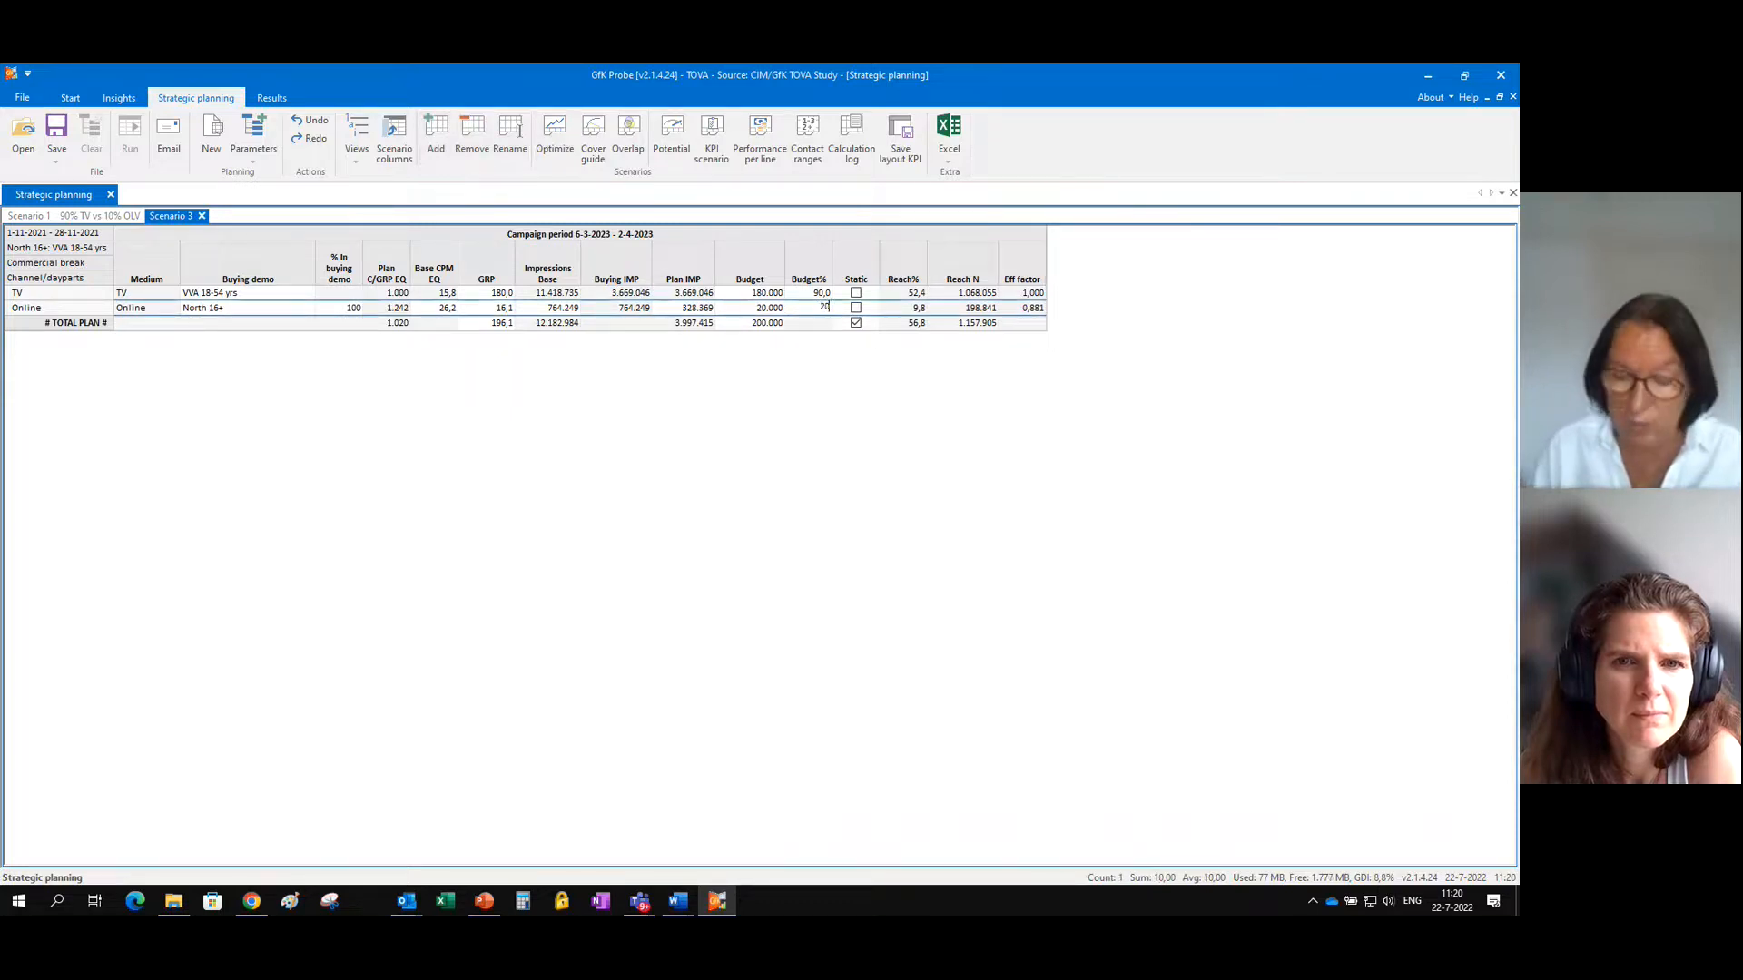
{"action": "key", "text": "Return"}
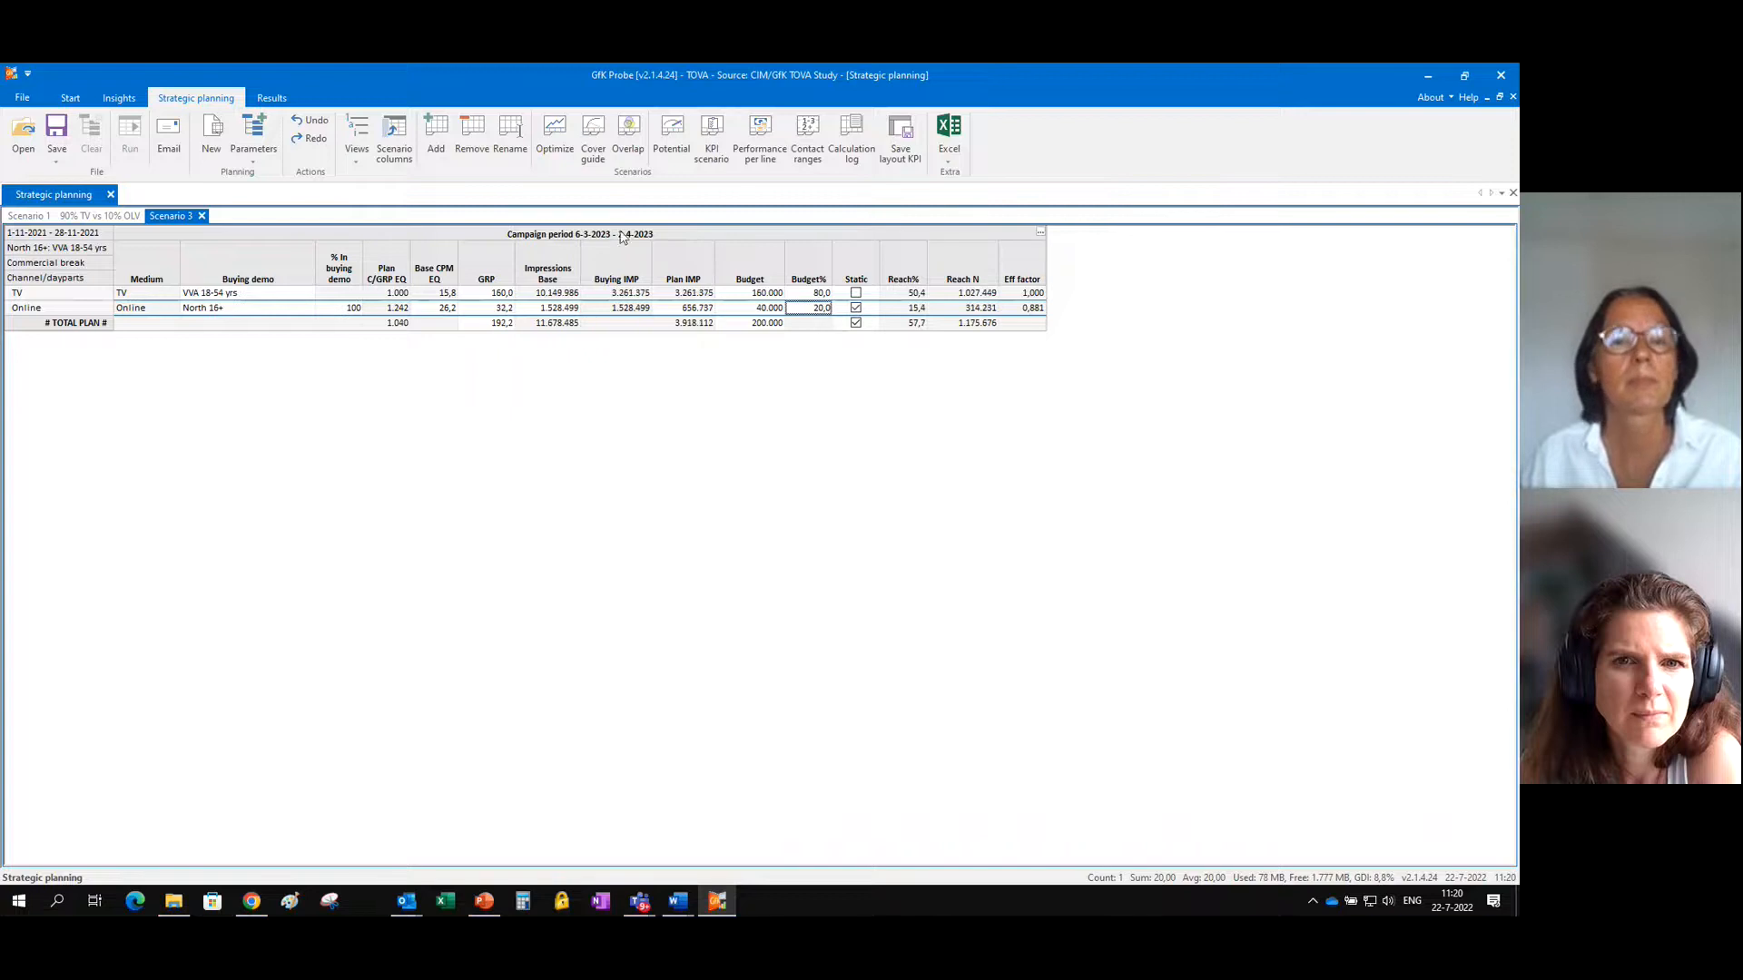
Rename Scenario 3 as "80% TV vs 20% OLV" and turn off Static for its Online row.
{"action": "left_click", "coordinate": [504, 135]}
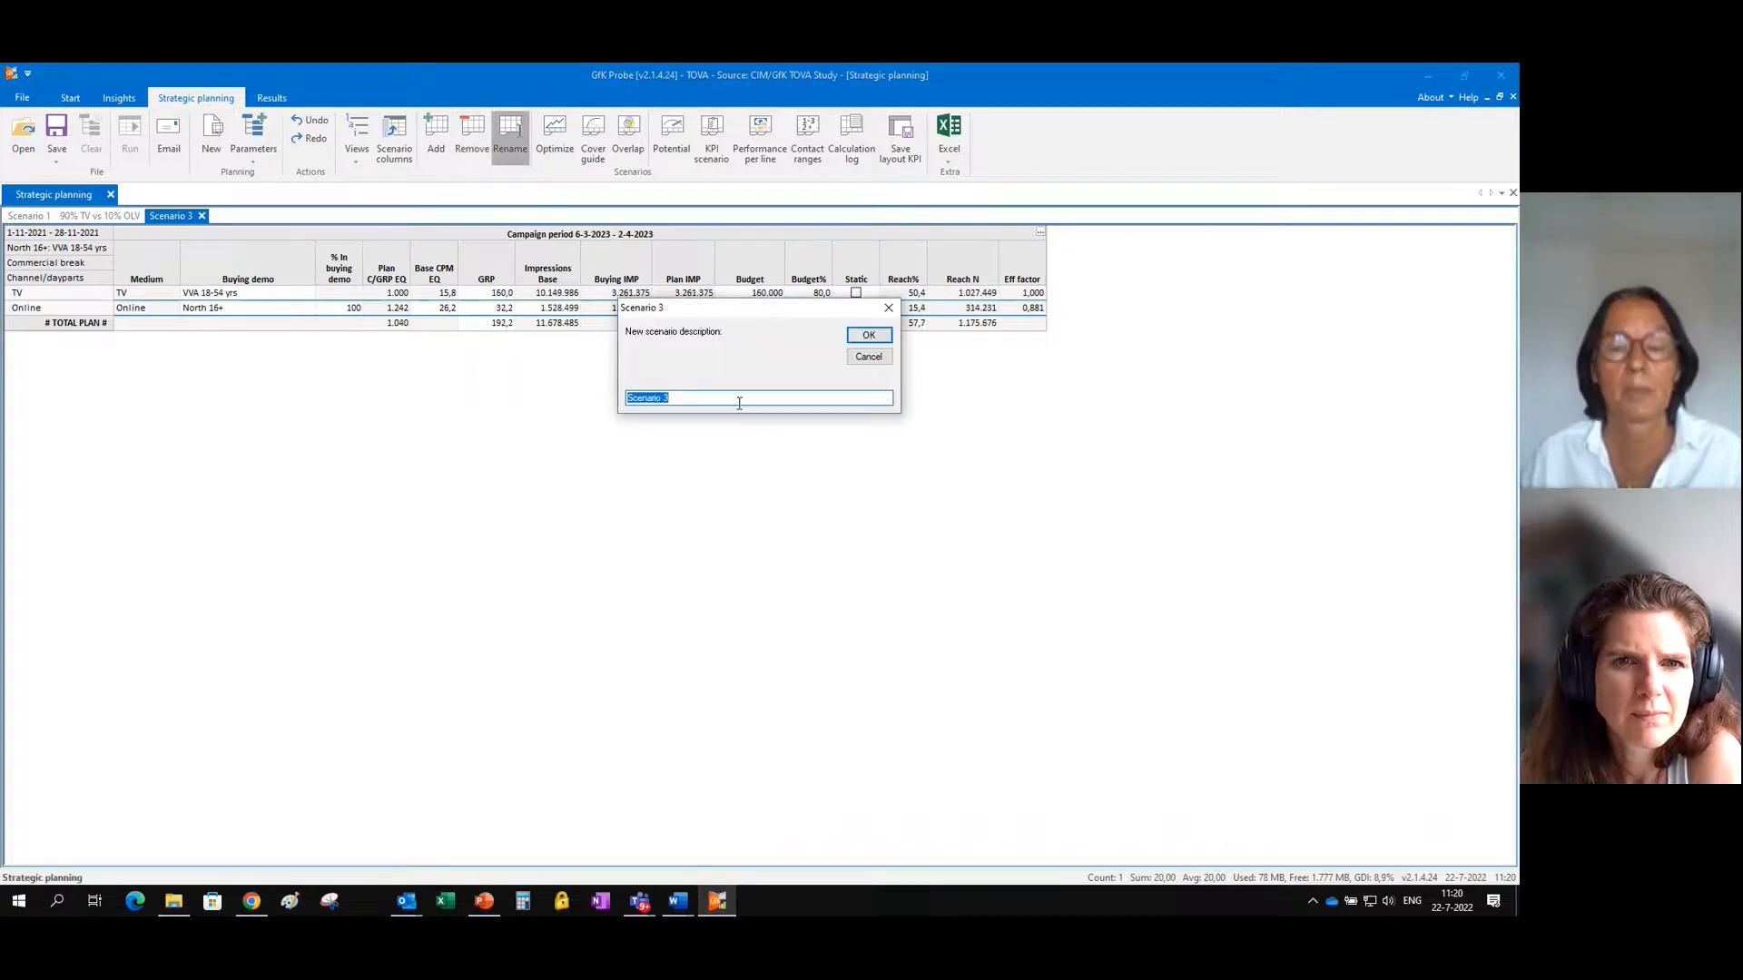
{"action": "type", "text": "90% TV vs 10% OLV"}
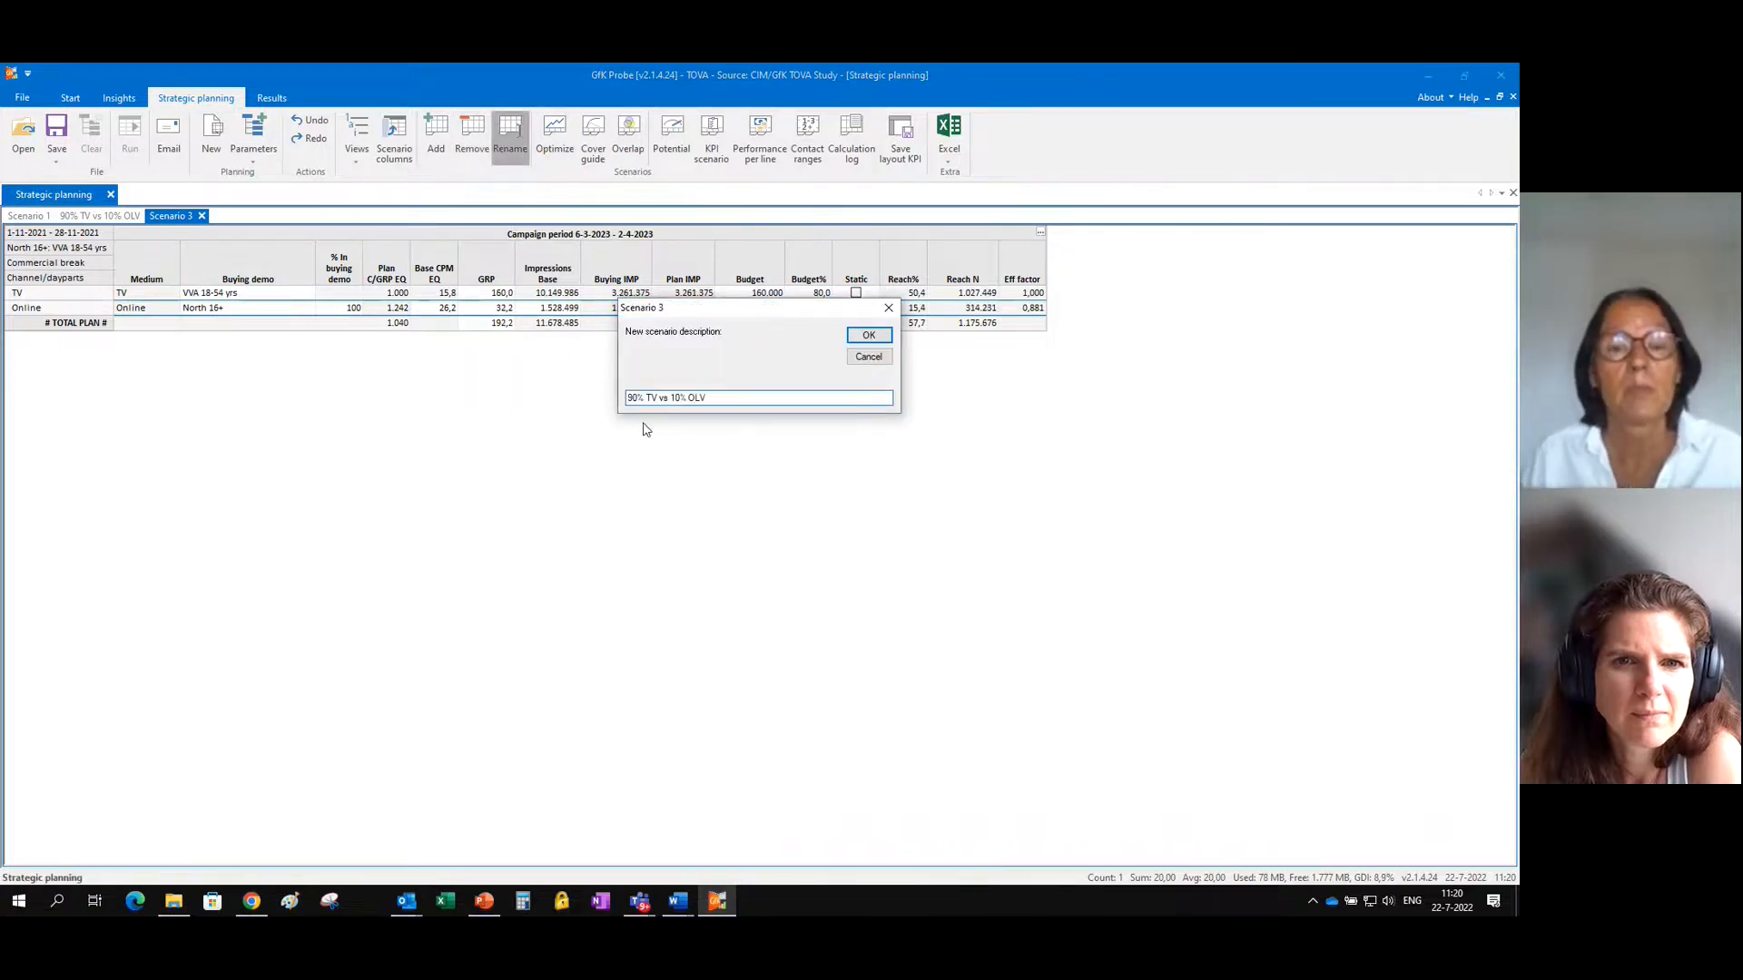
{"action": "left_click_drag", "start_coordinate": [632, 397], "coordinate": [638, 398]}
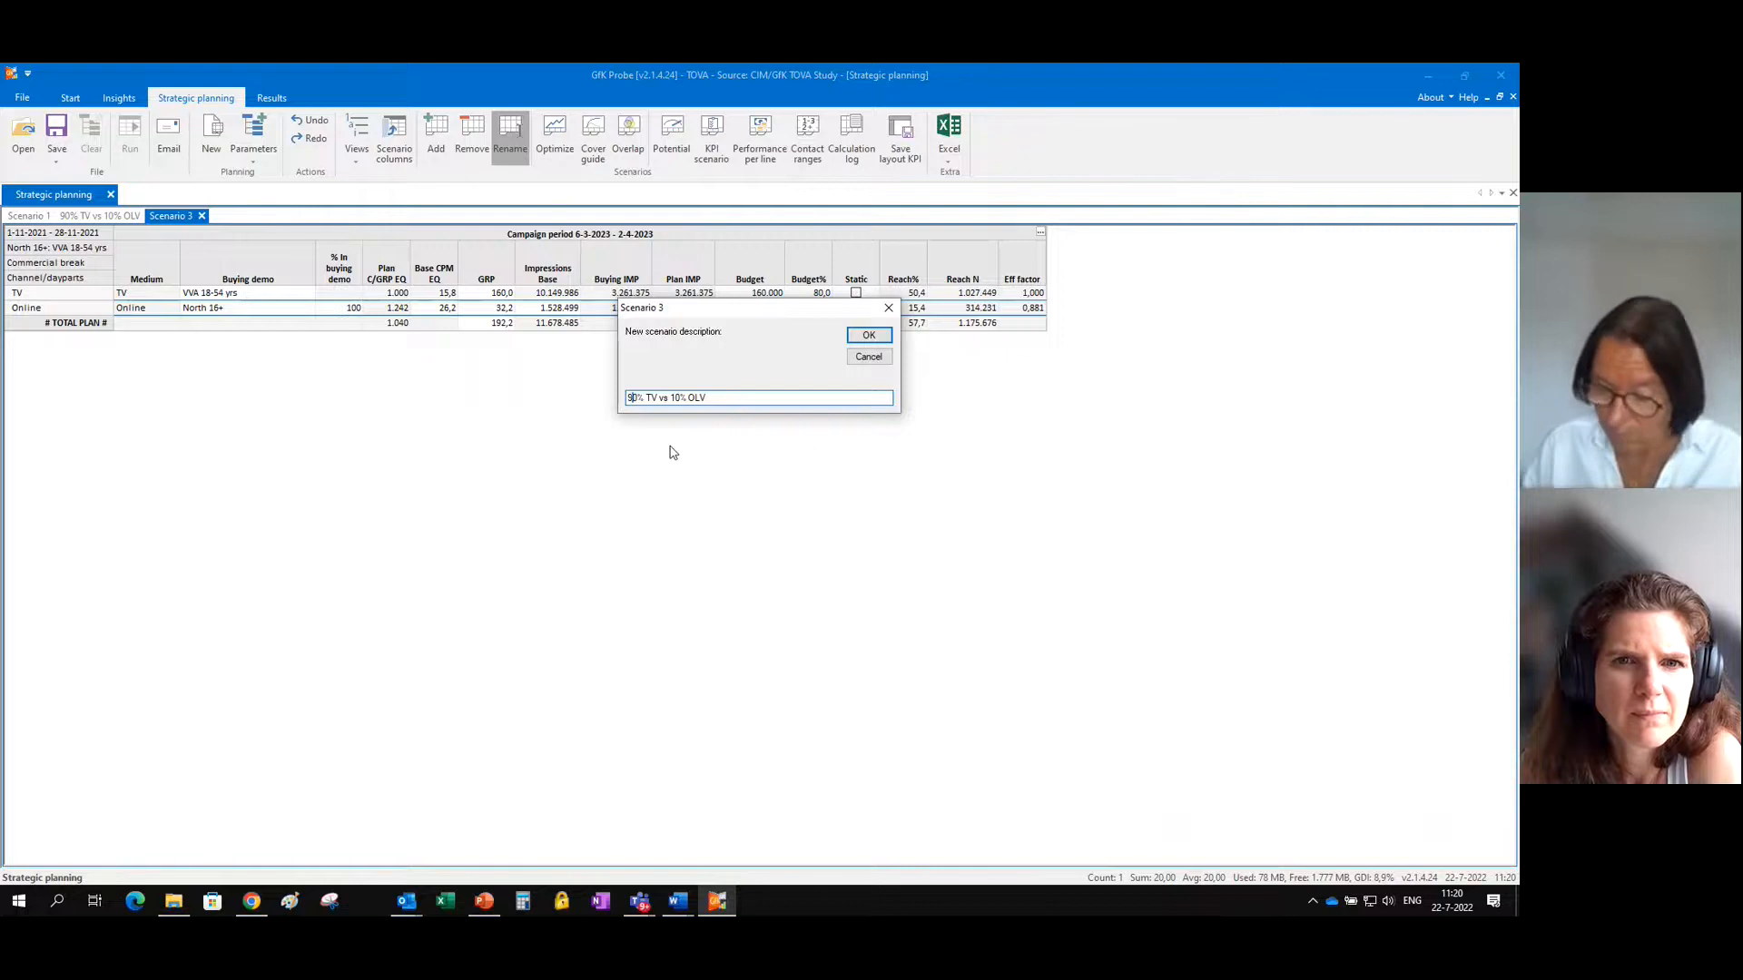
{"action": "key", "text": "BackSpace"}
{"action": "type", "text": "8"}
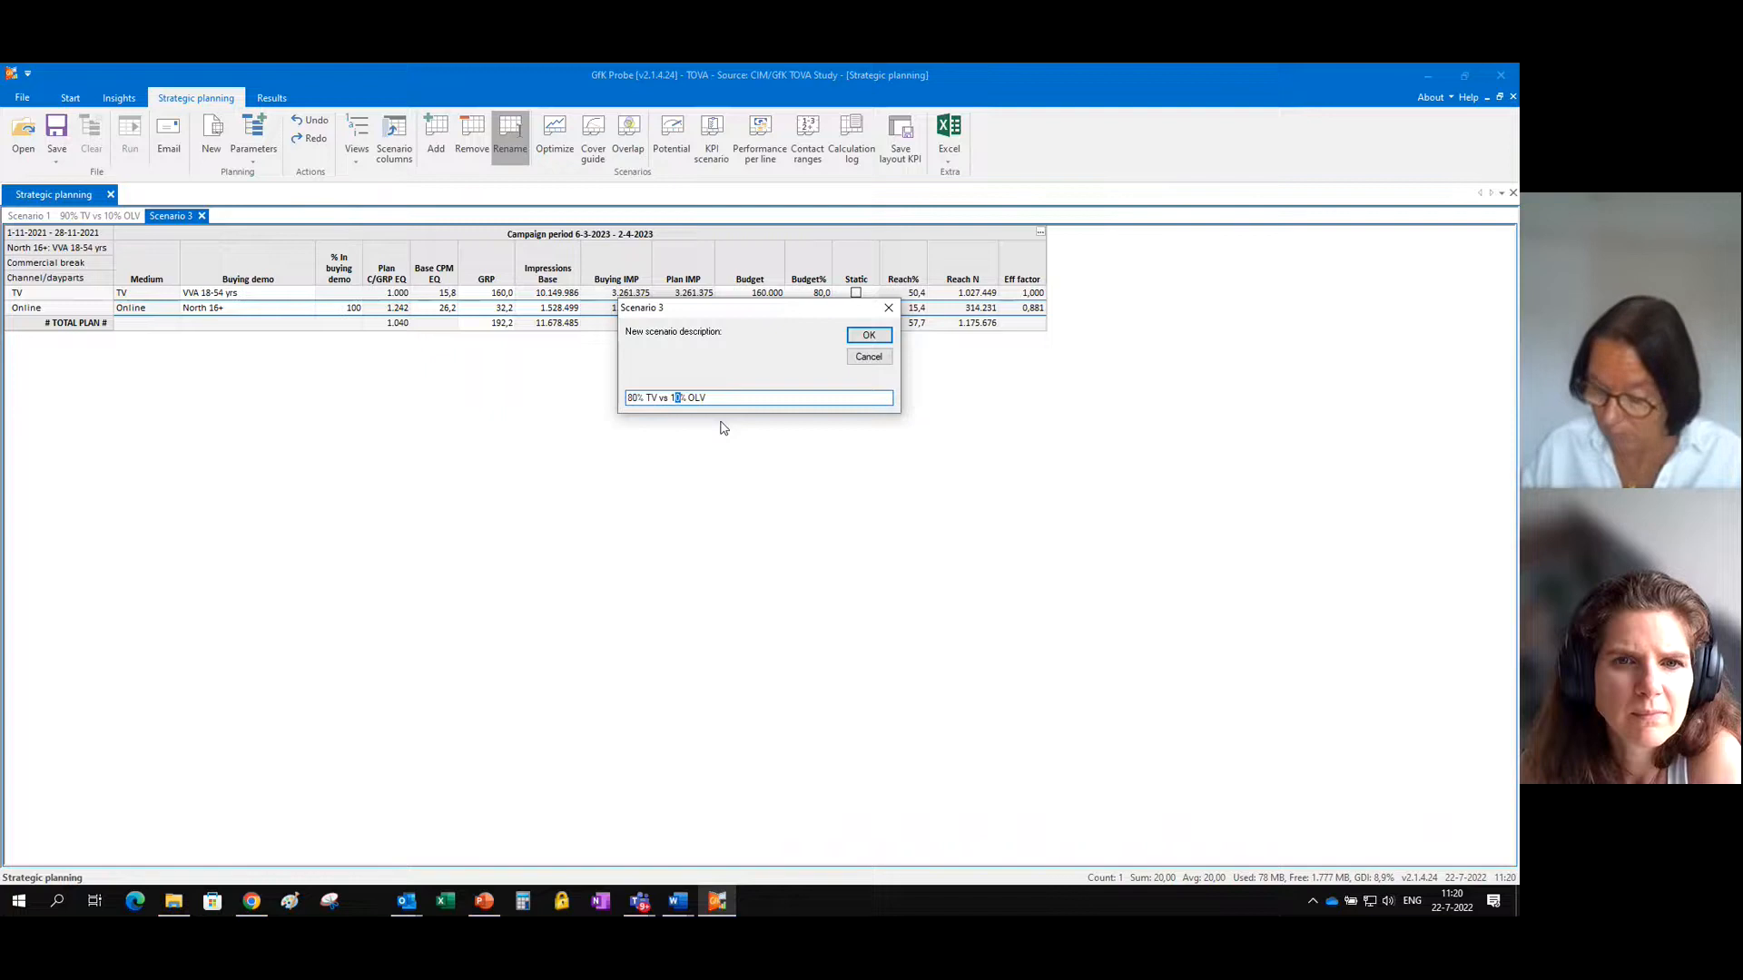
{"action": "key", "text": "BackSpace"}
{"action": "type", "text": "2"}
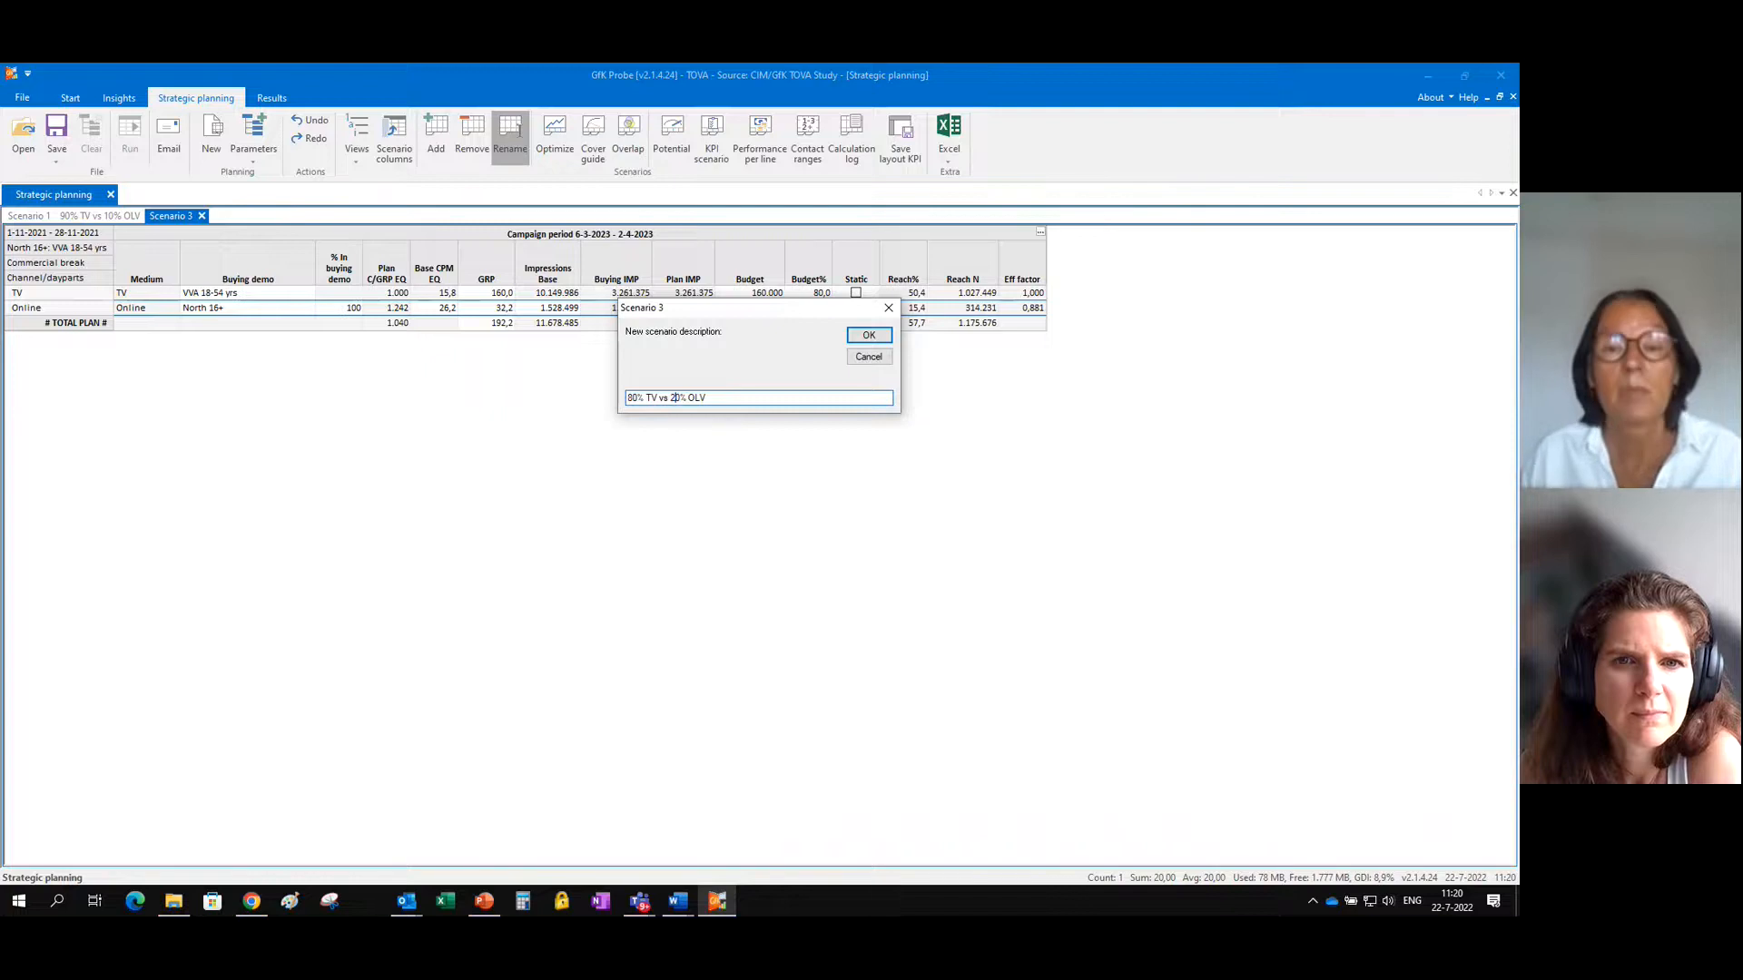
{"action": "left_click", "coordinate": [872, 341]}
{"action": "left_click", "coordinate": [856, 308]}
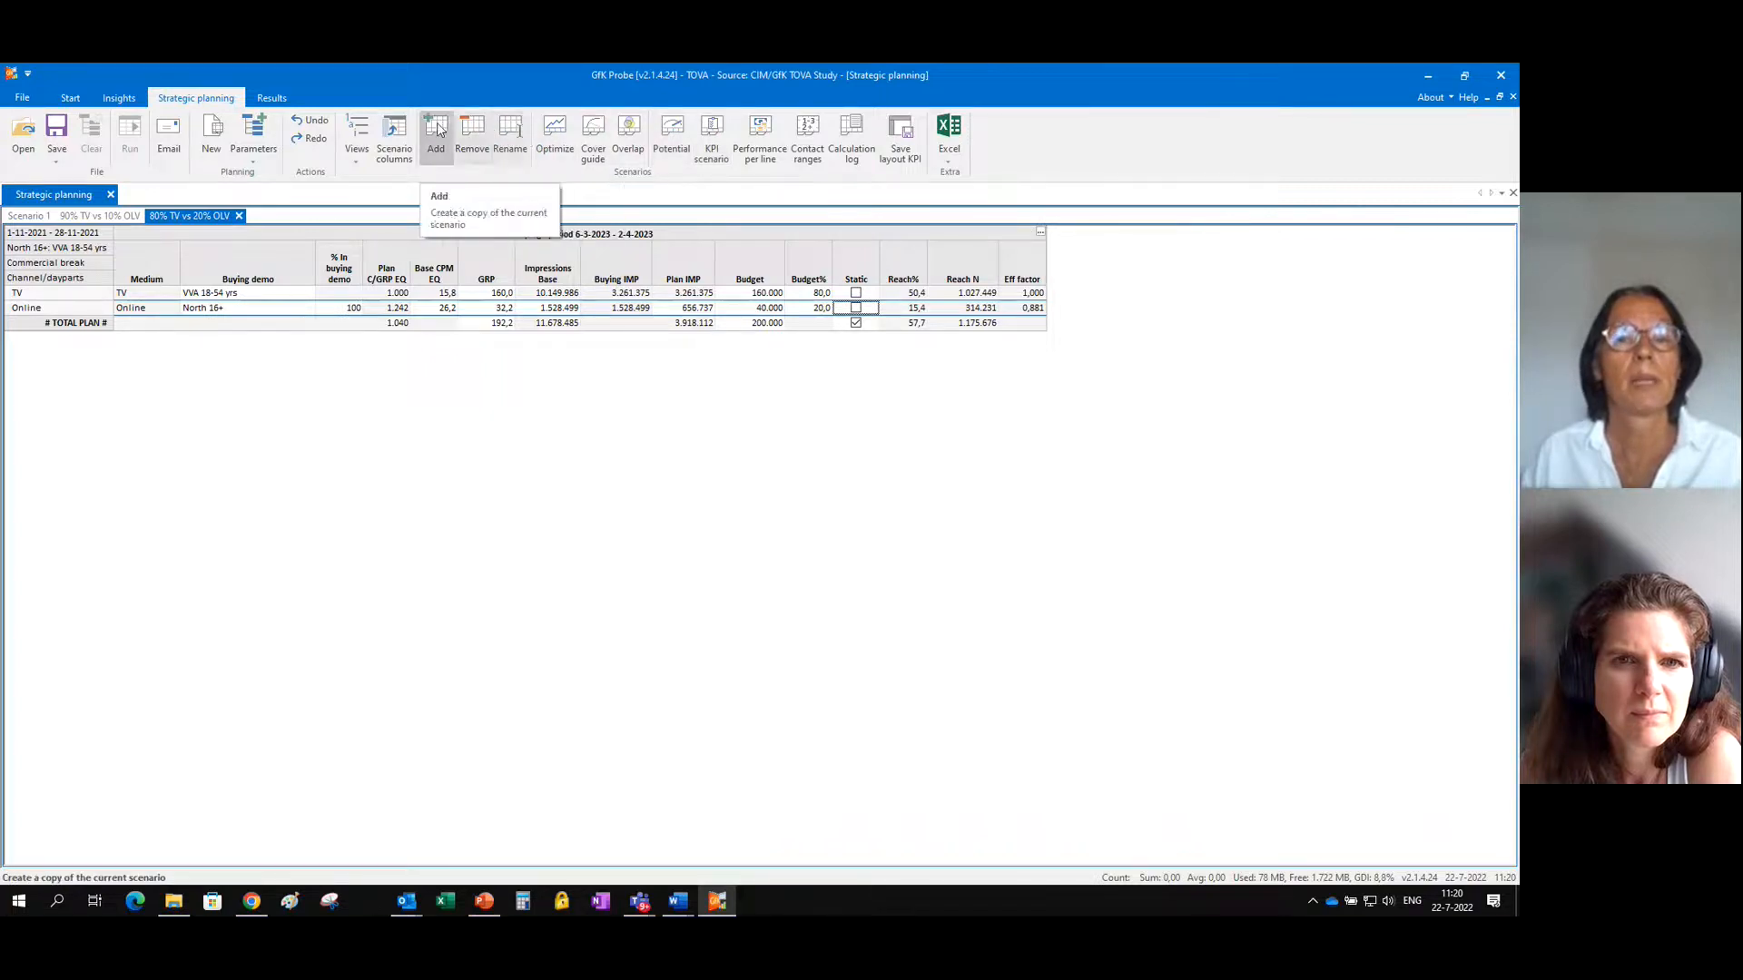
Add a copy of the 80% TV vs 20% OLV scenario, set its Online Budget% to 30 and turn off Static for Online.
{"action": "left_click", "coordinate": [811, 308]}
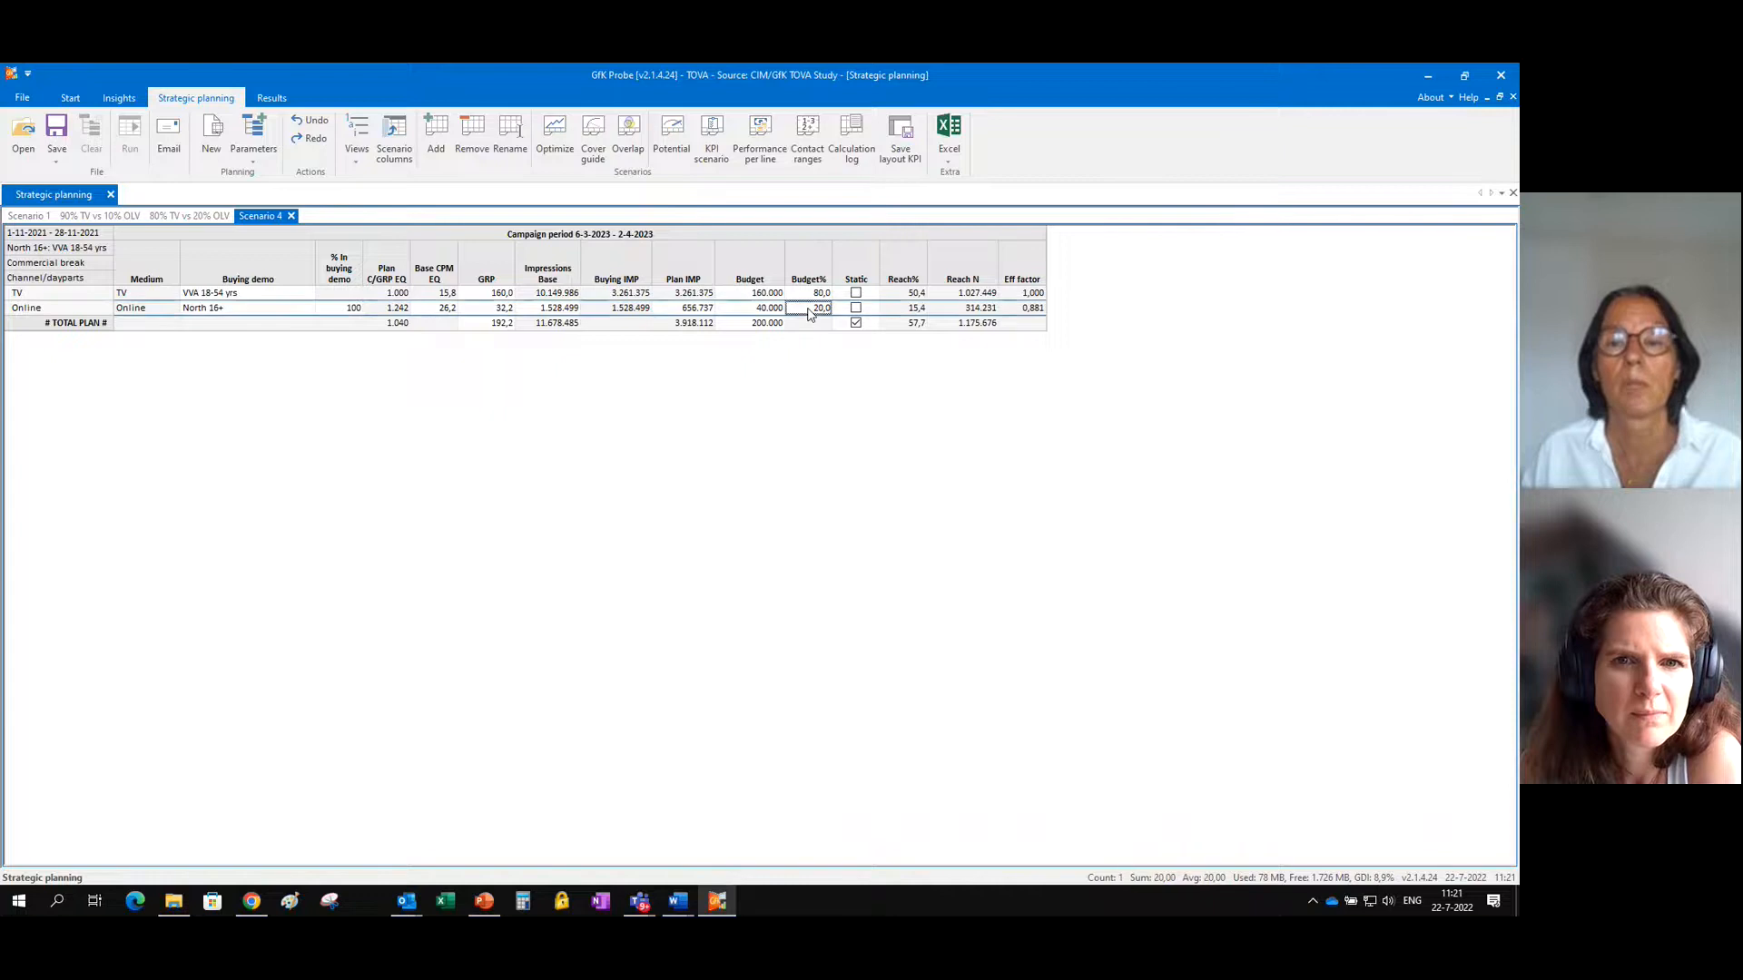
{"action": "type", "text": "30"}
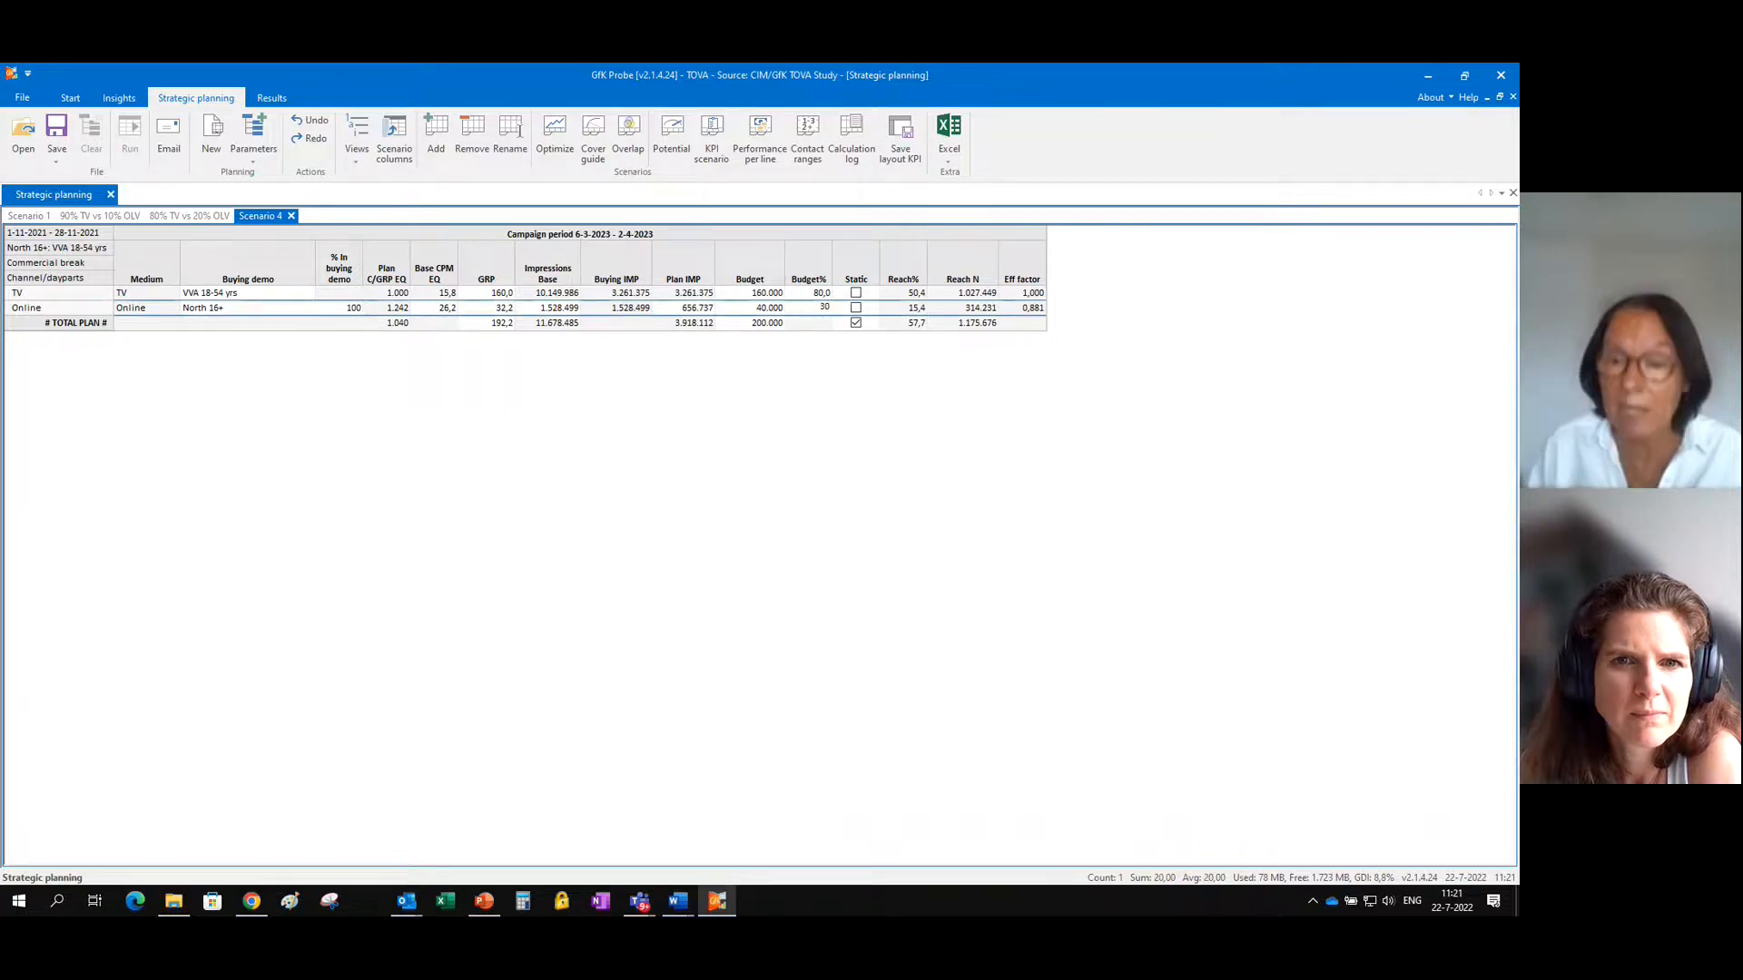
{"action": "key", "text": "Return"}
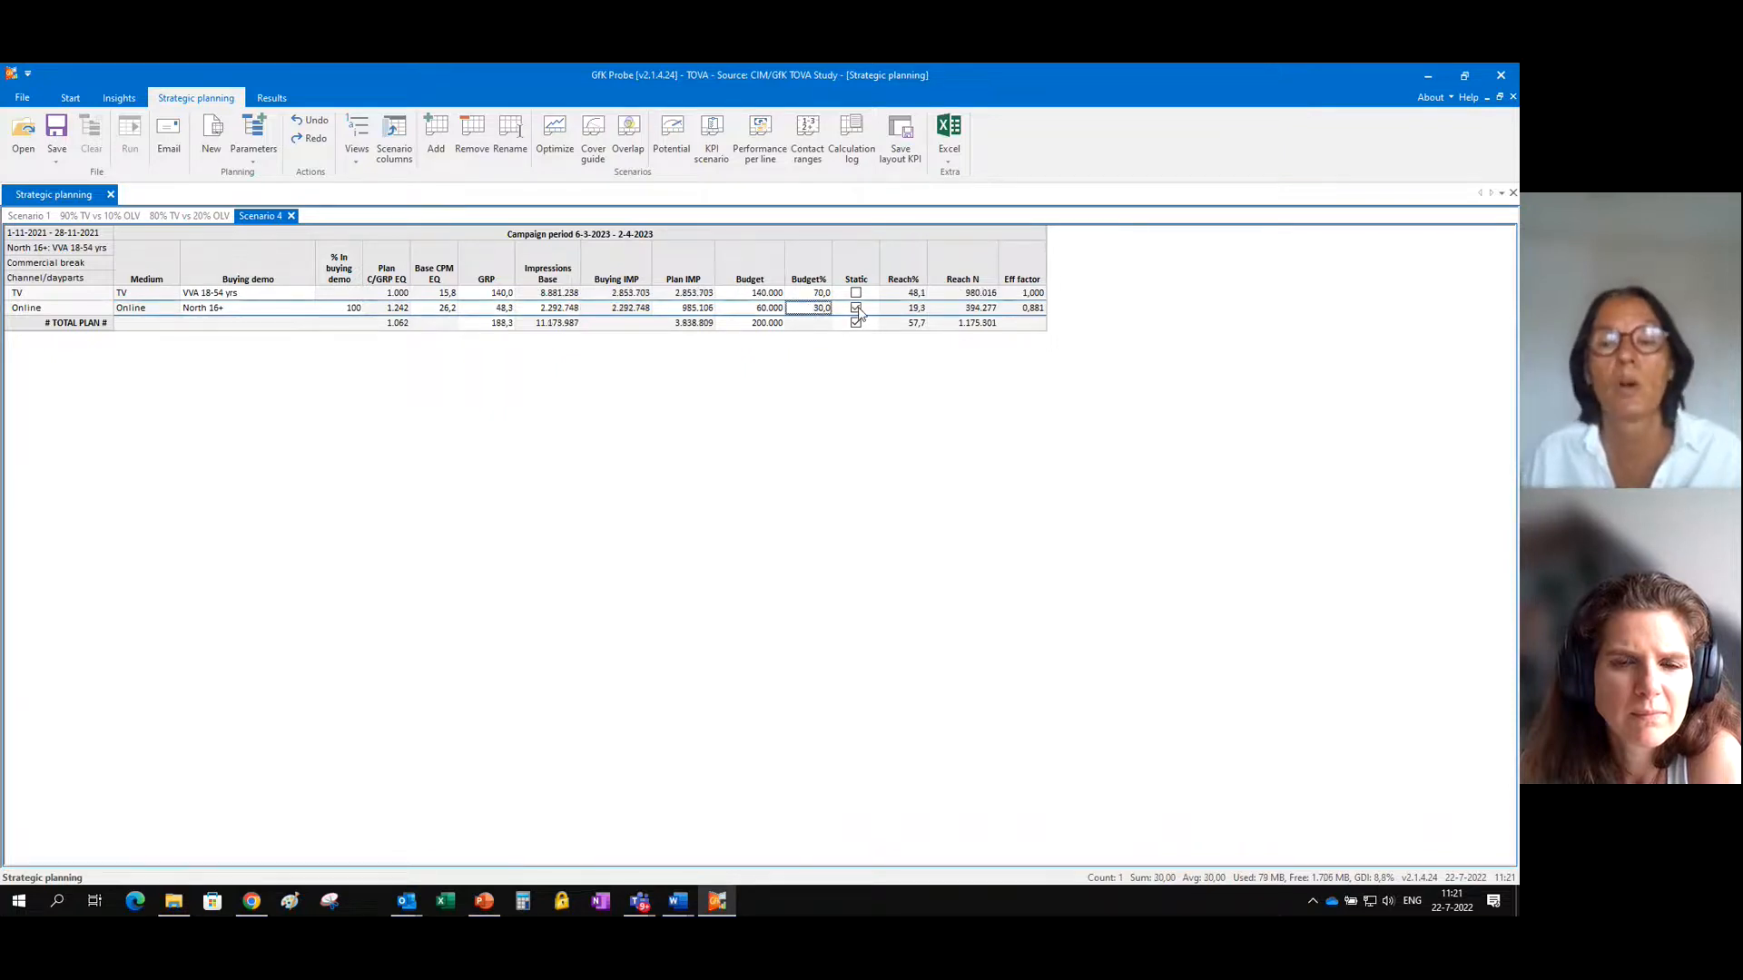
{"action": "left_click", "coordinate": [856, 309]}
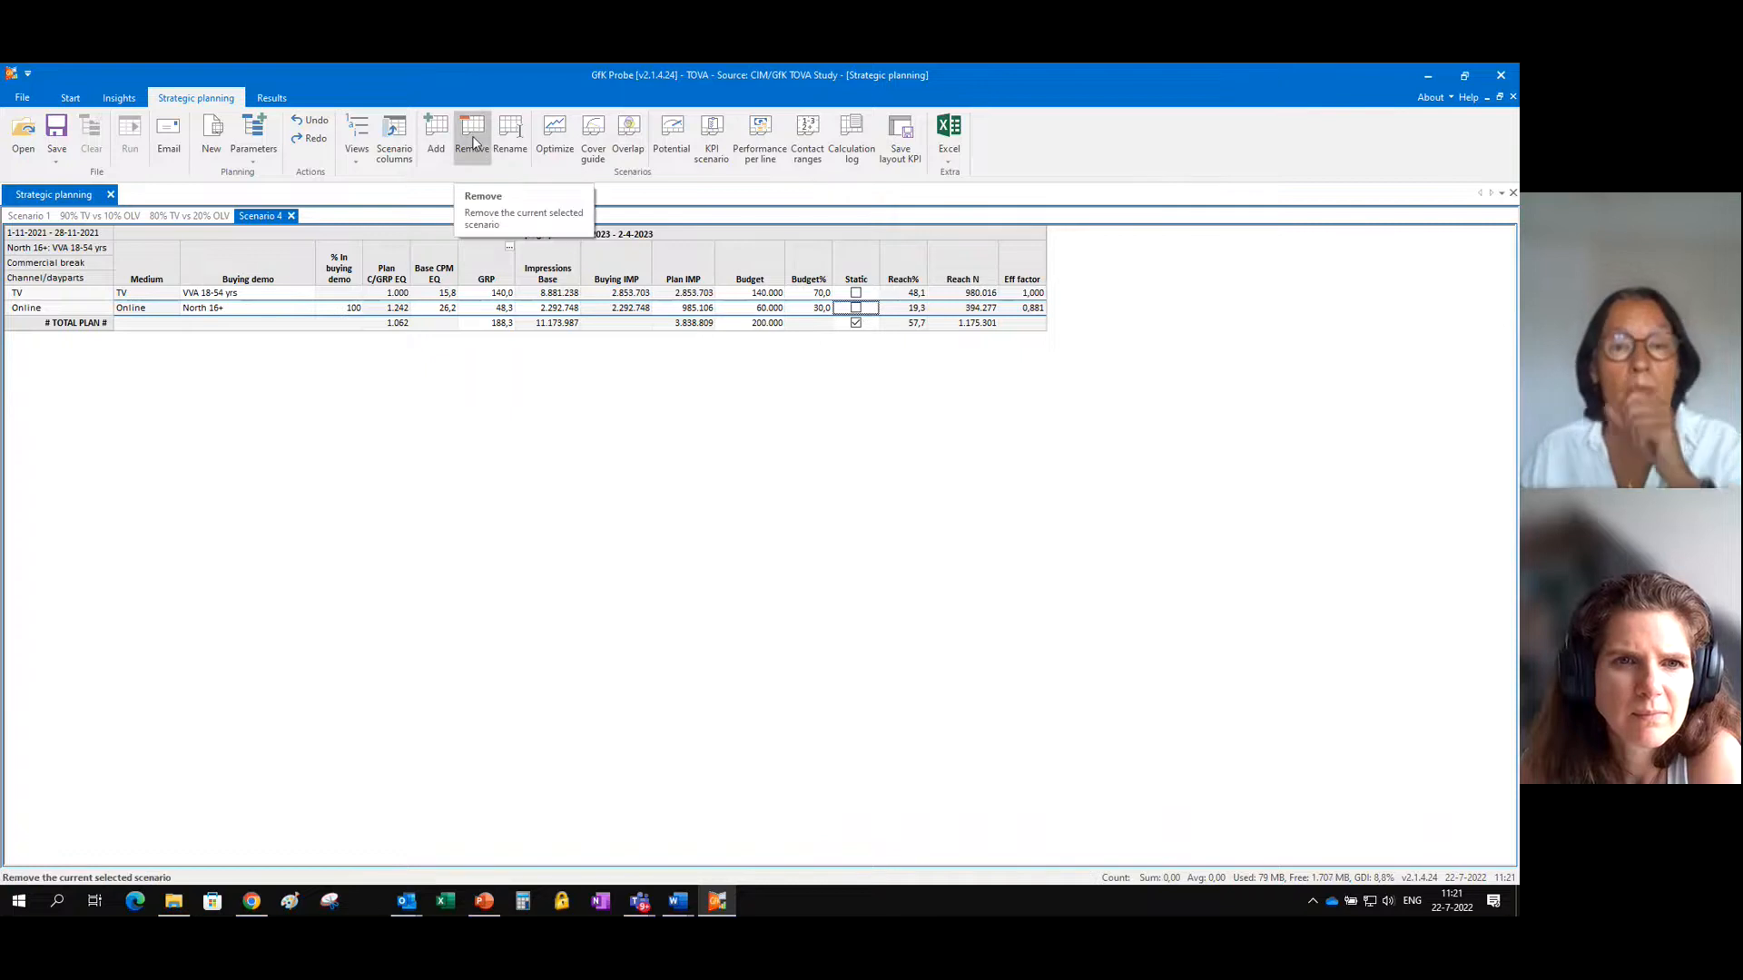
Rename Scenario 4 as "70% TV vs 30% OLV".
{"action": "left_click", "coordinate": [510, 141]}
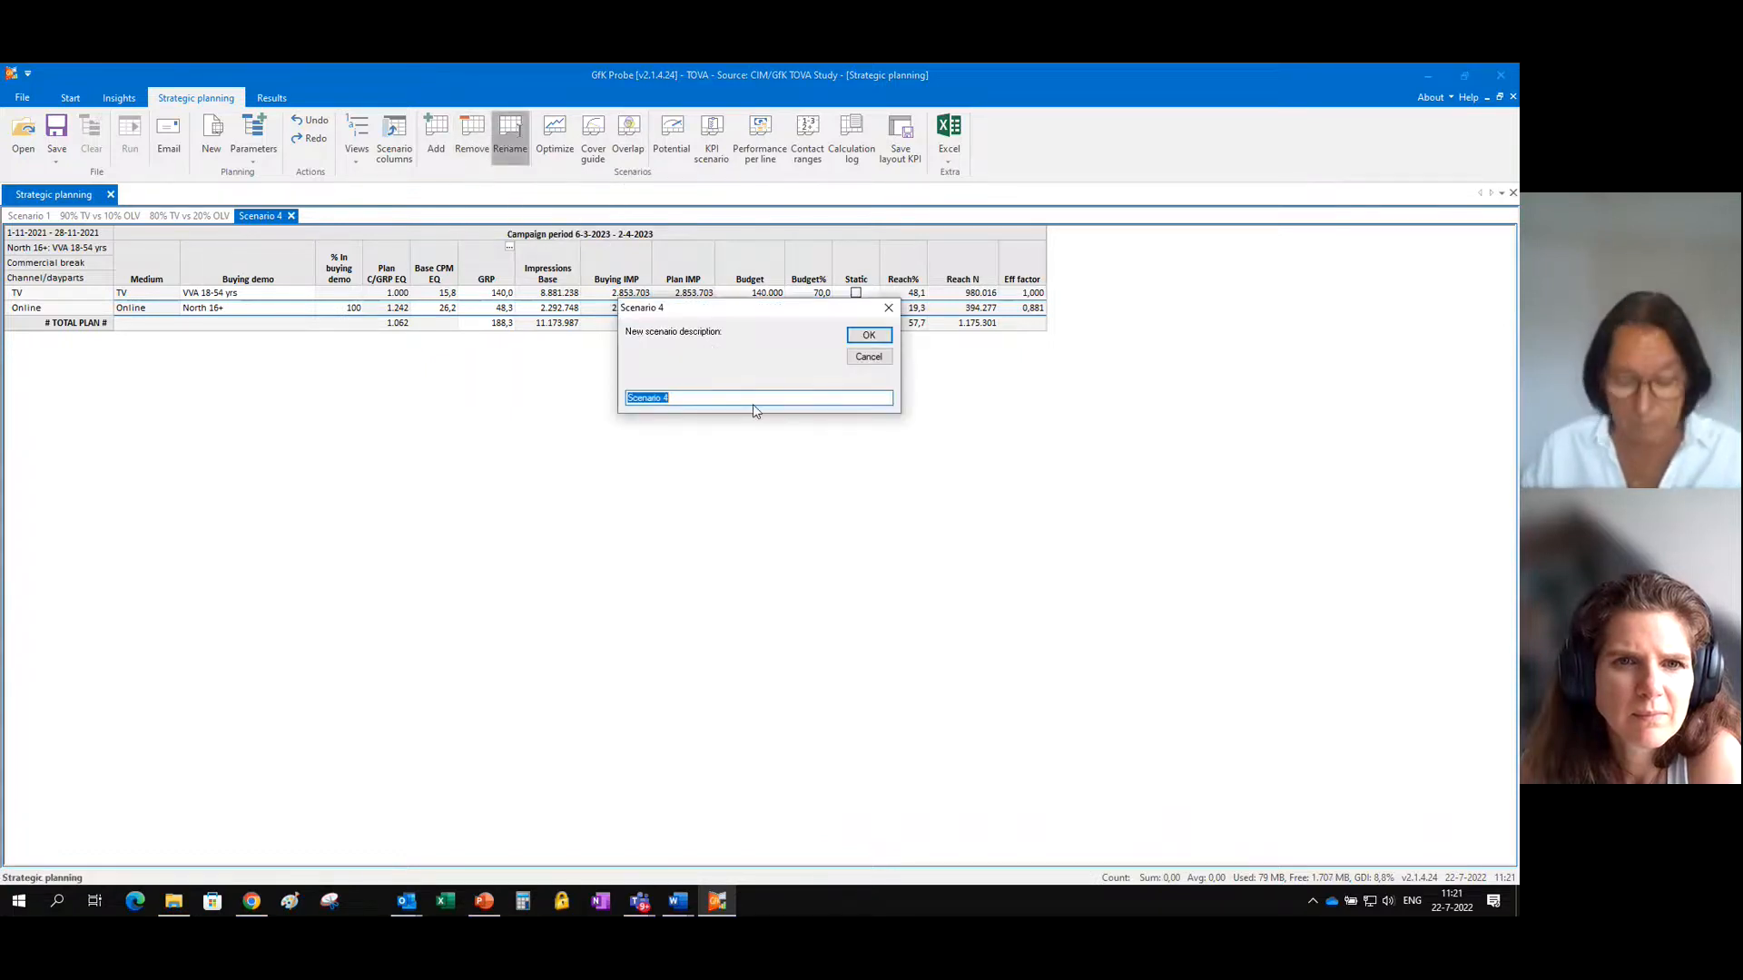
{"action": "type", "text": "90% TV vs 10% OLV"}
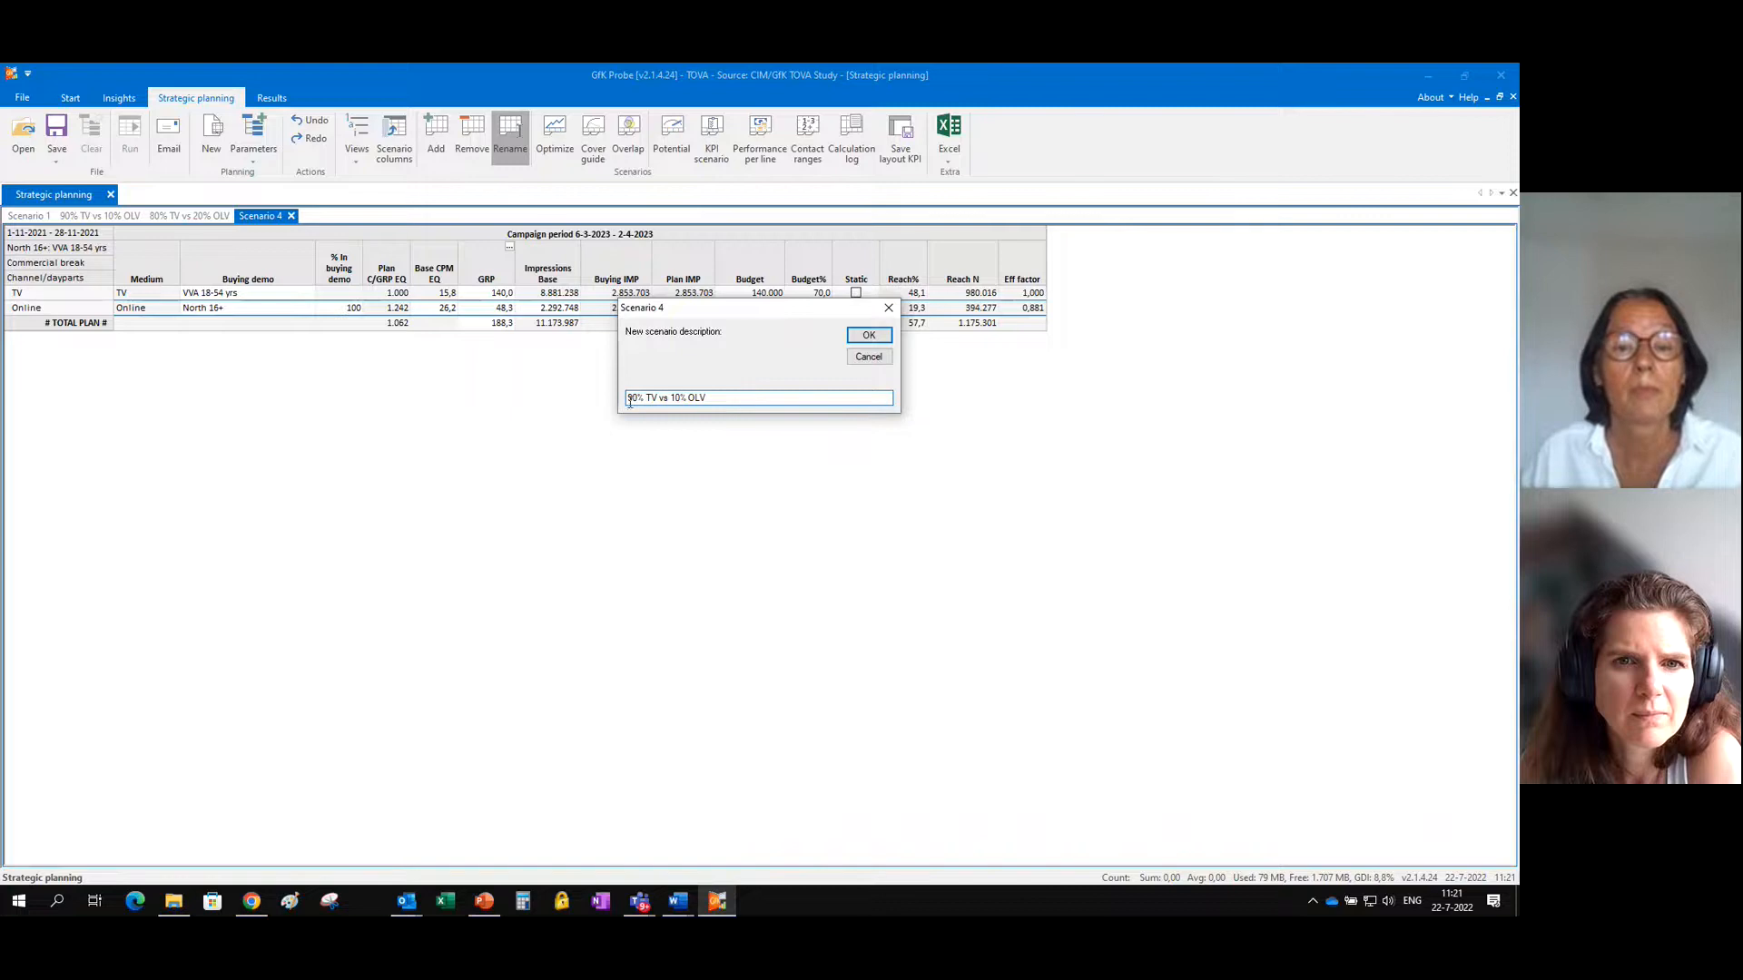
{"action": "type", "text": "7"}
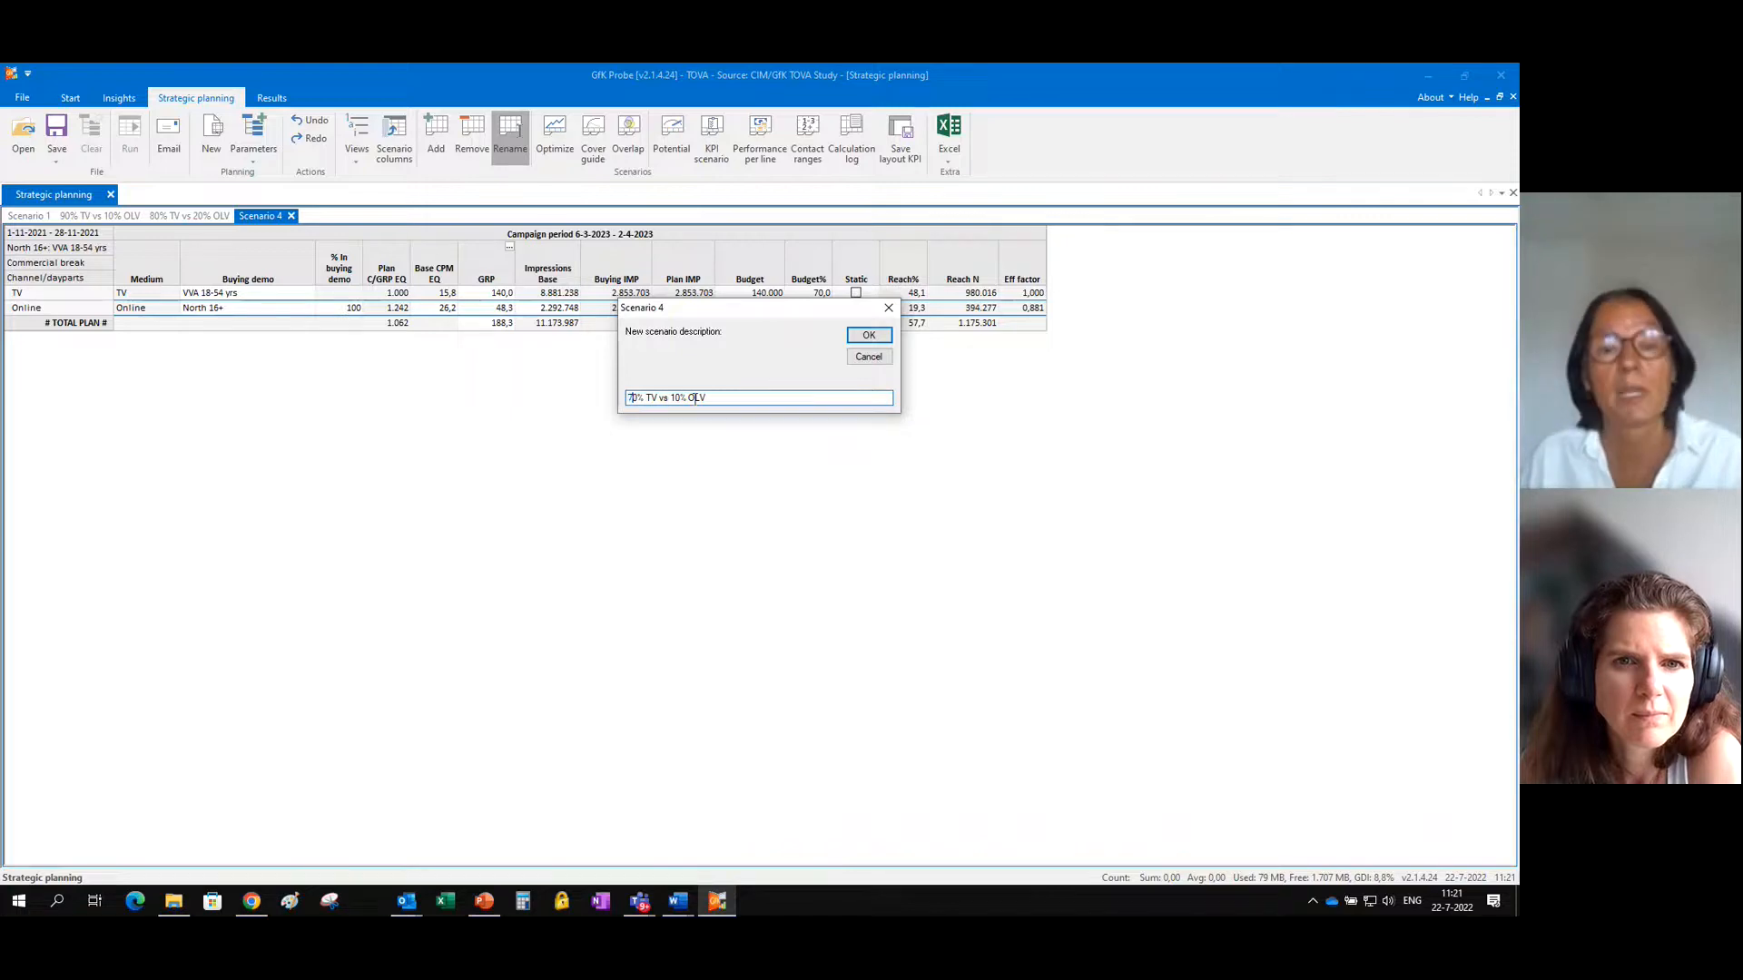
{"action": "left_click_drag", "start_coordinate": [676, 398], "coordinate": [681, 397]}
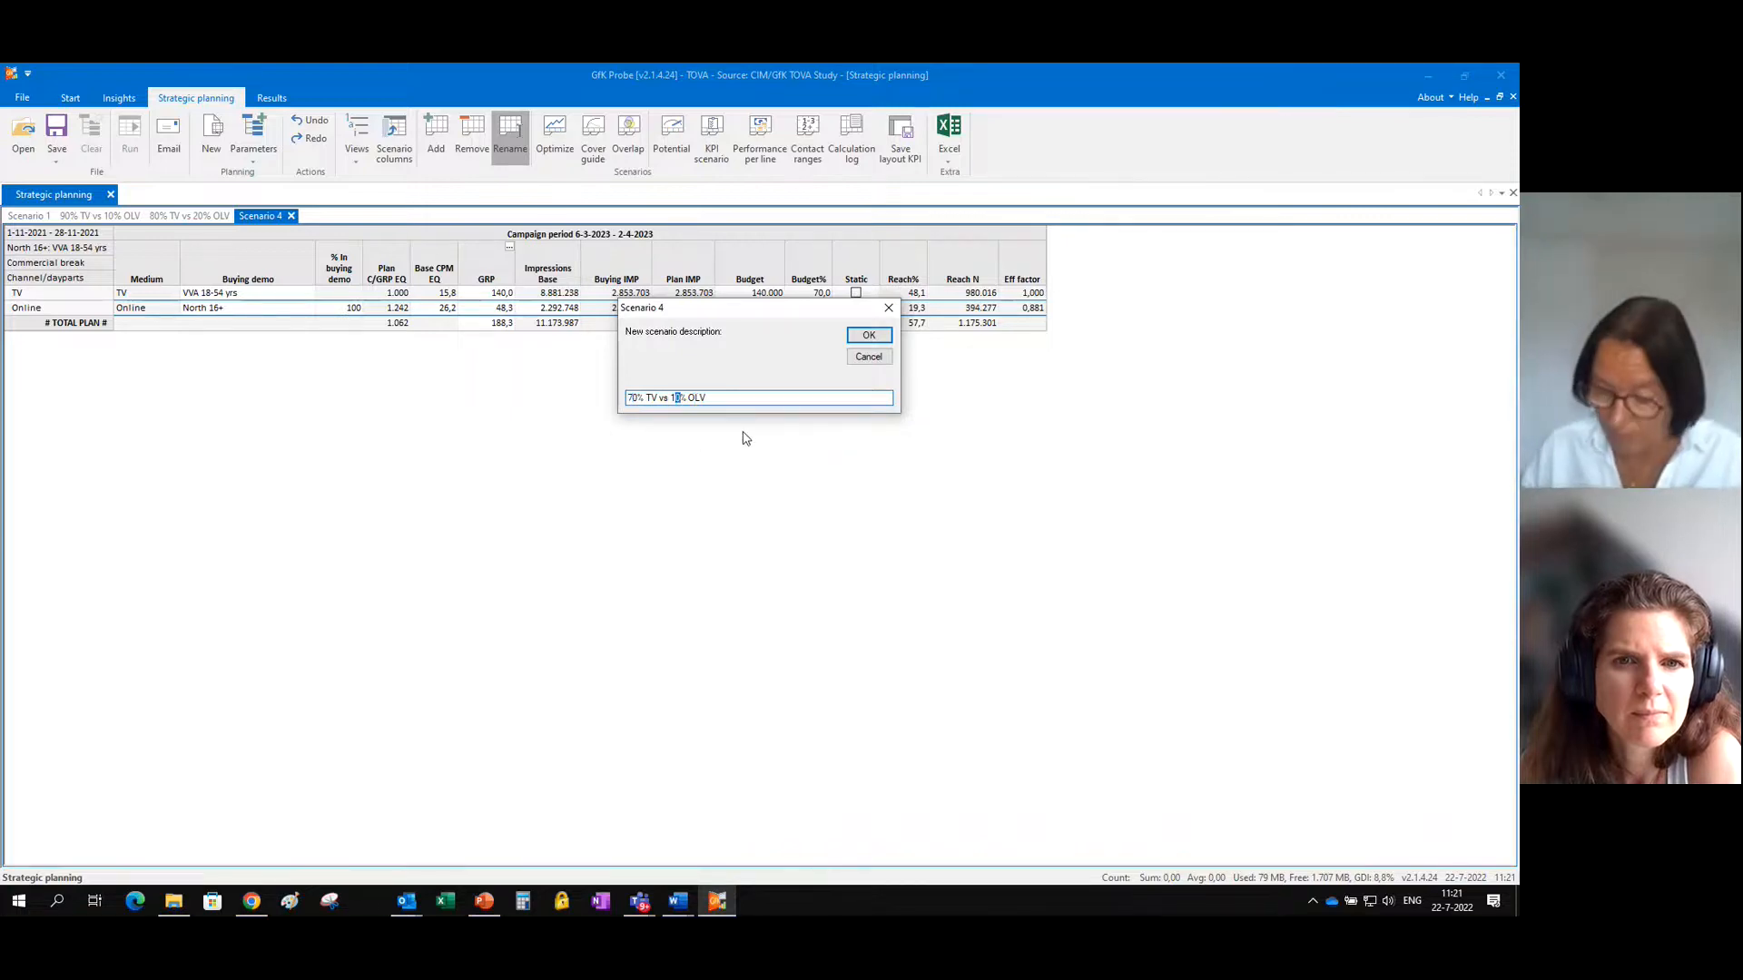
{"action": "type", "text": "3"}
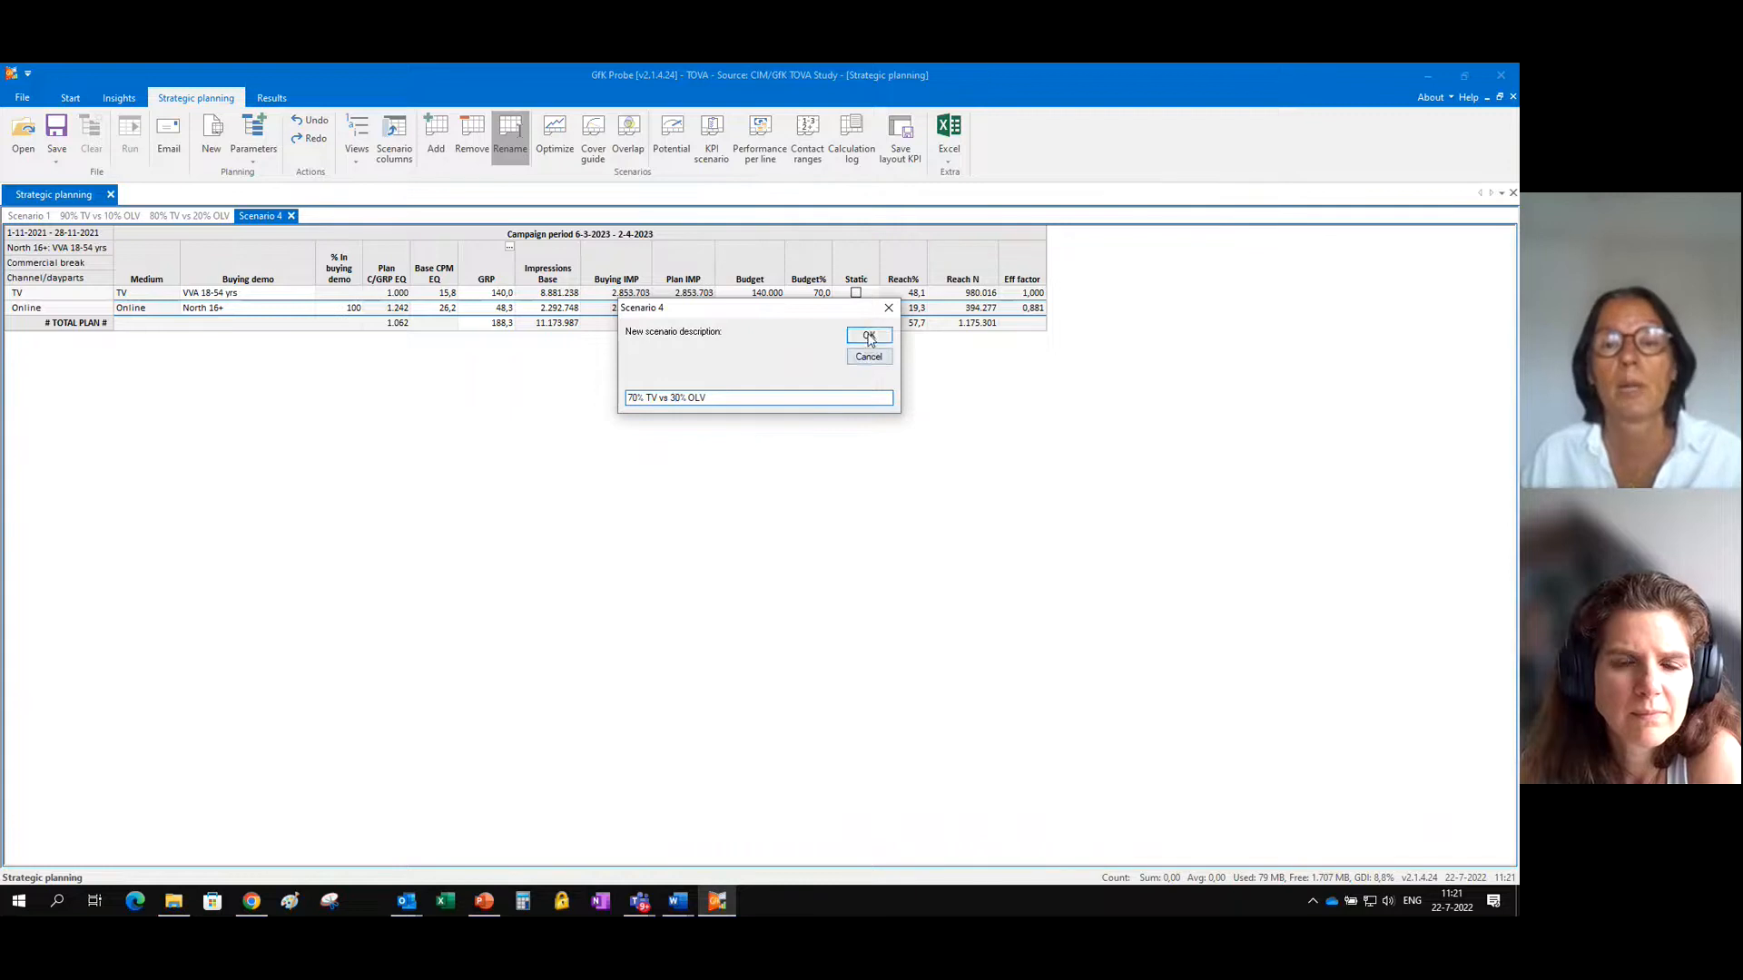
{"action": "left_click", "coordinate": [869, 337]}
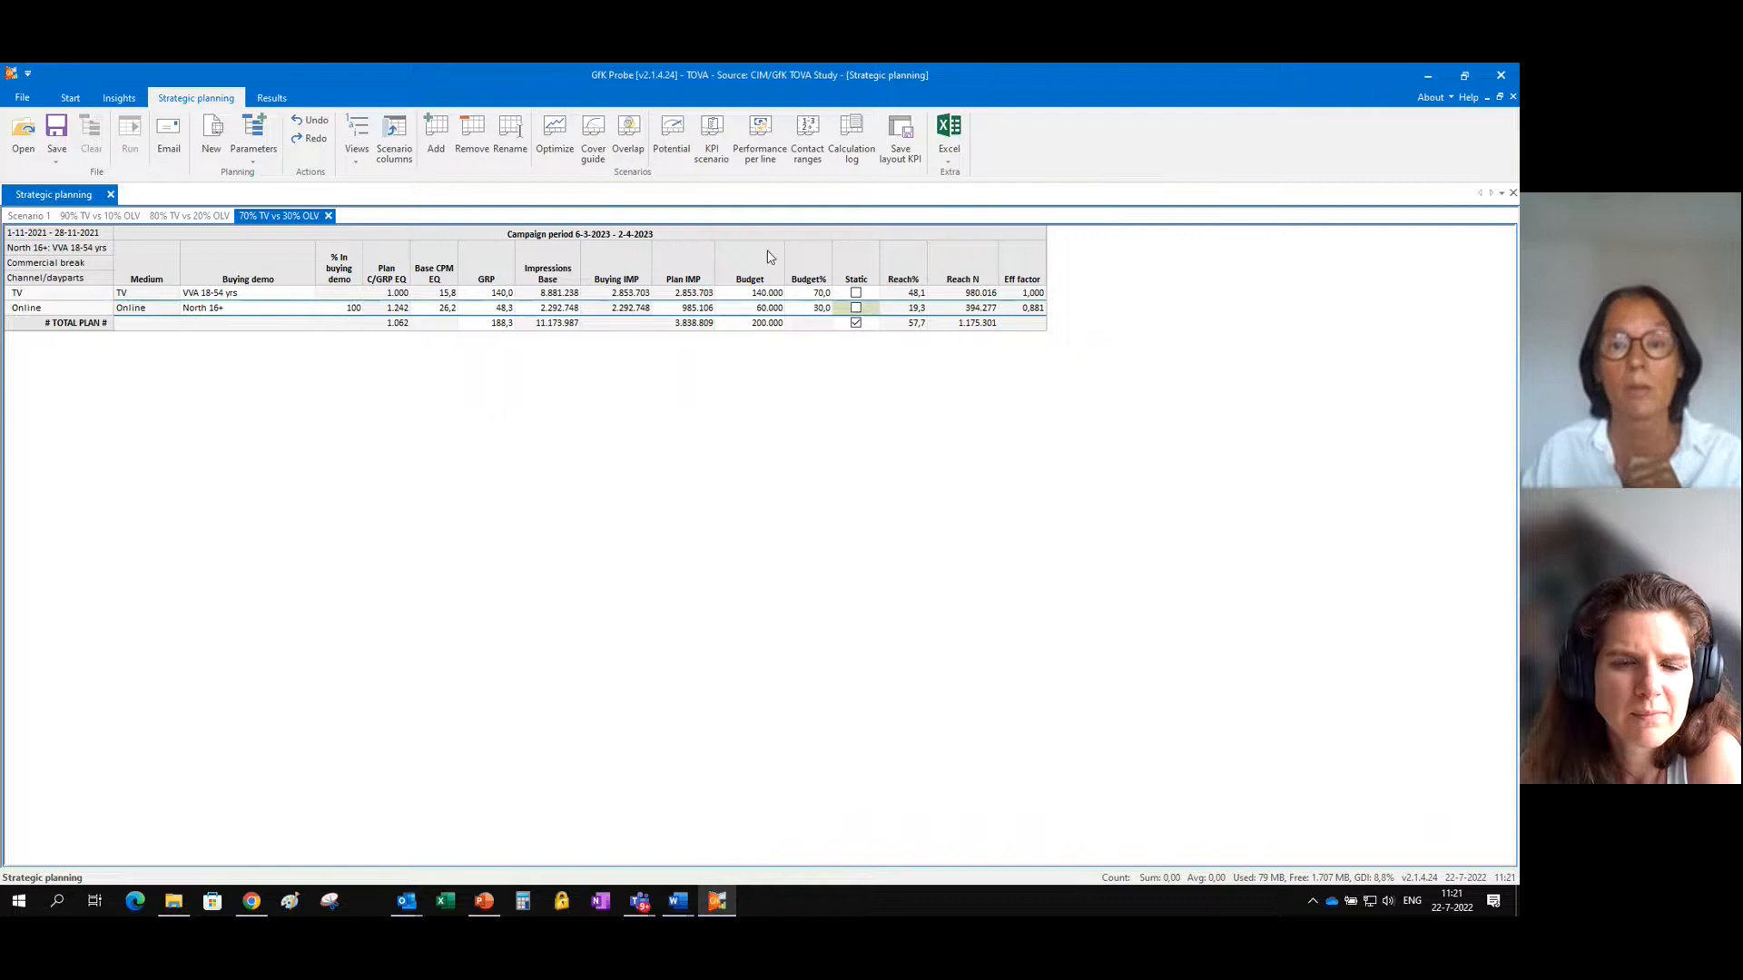
Display the KPI scenario comparison and chart Reach% for both target groups across all four scenarios in a widened chart area.
{"action": "left_click", "coordinate": [712, 136]}
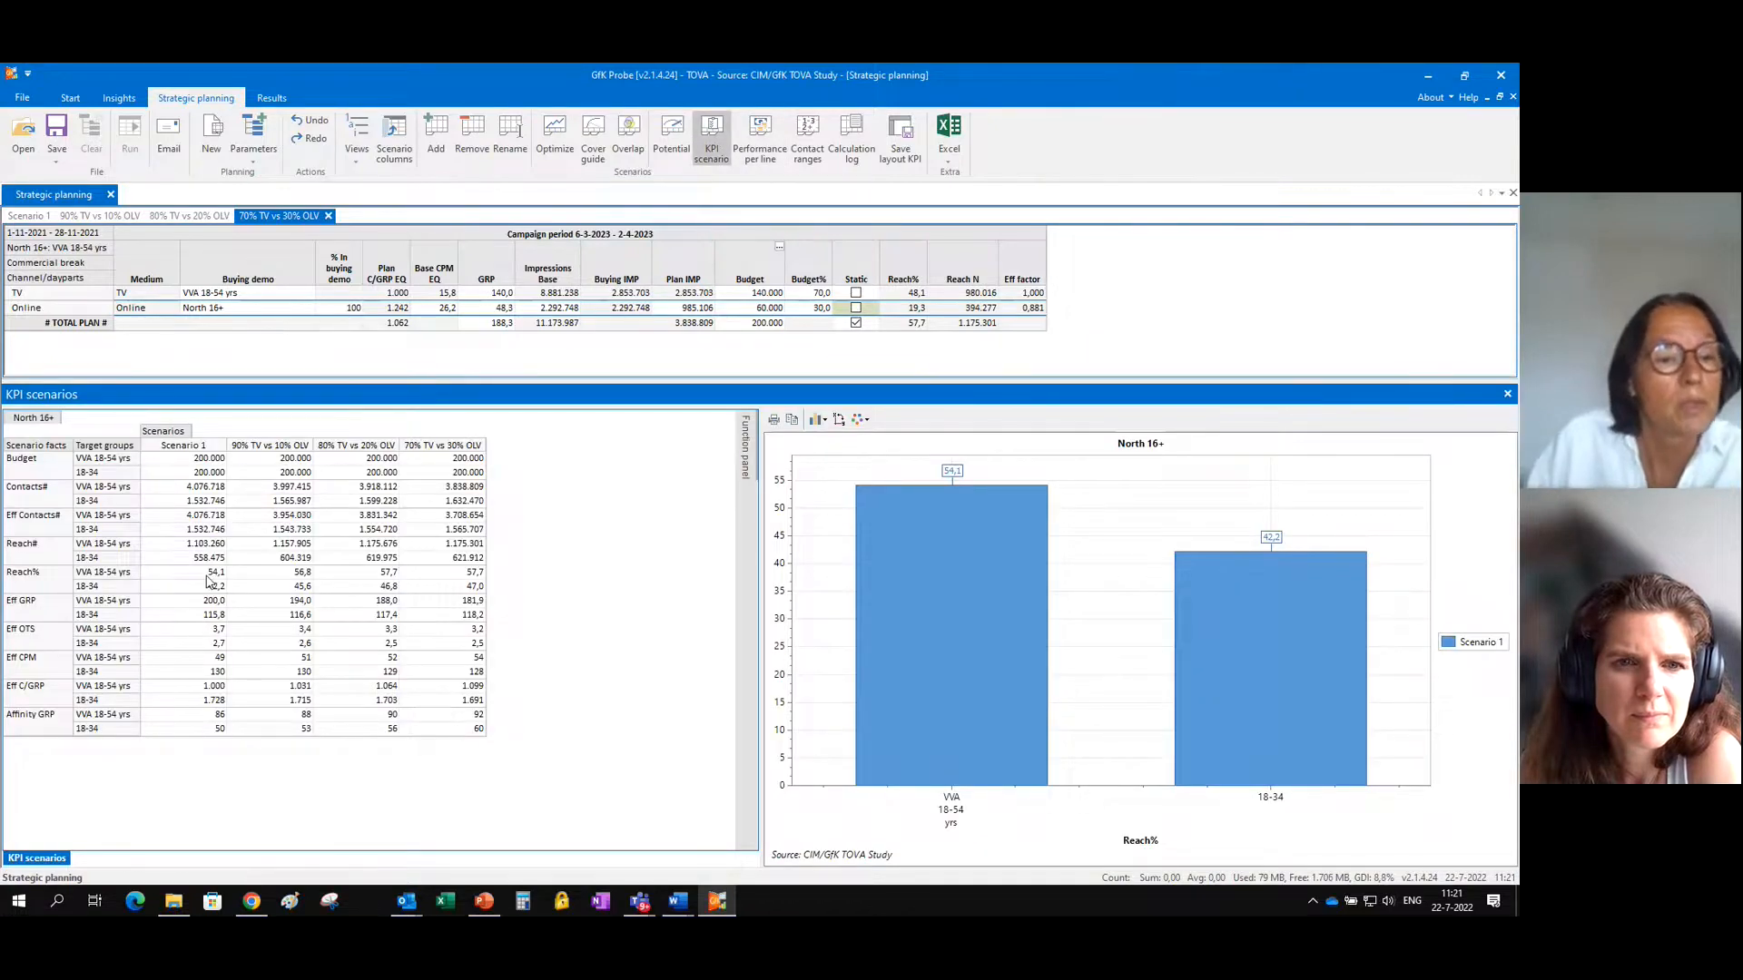
{"action": "left_click_drag", "start_coordinate": [218, 573], "coordinate": [302, 590]}
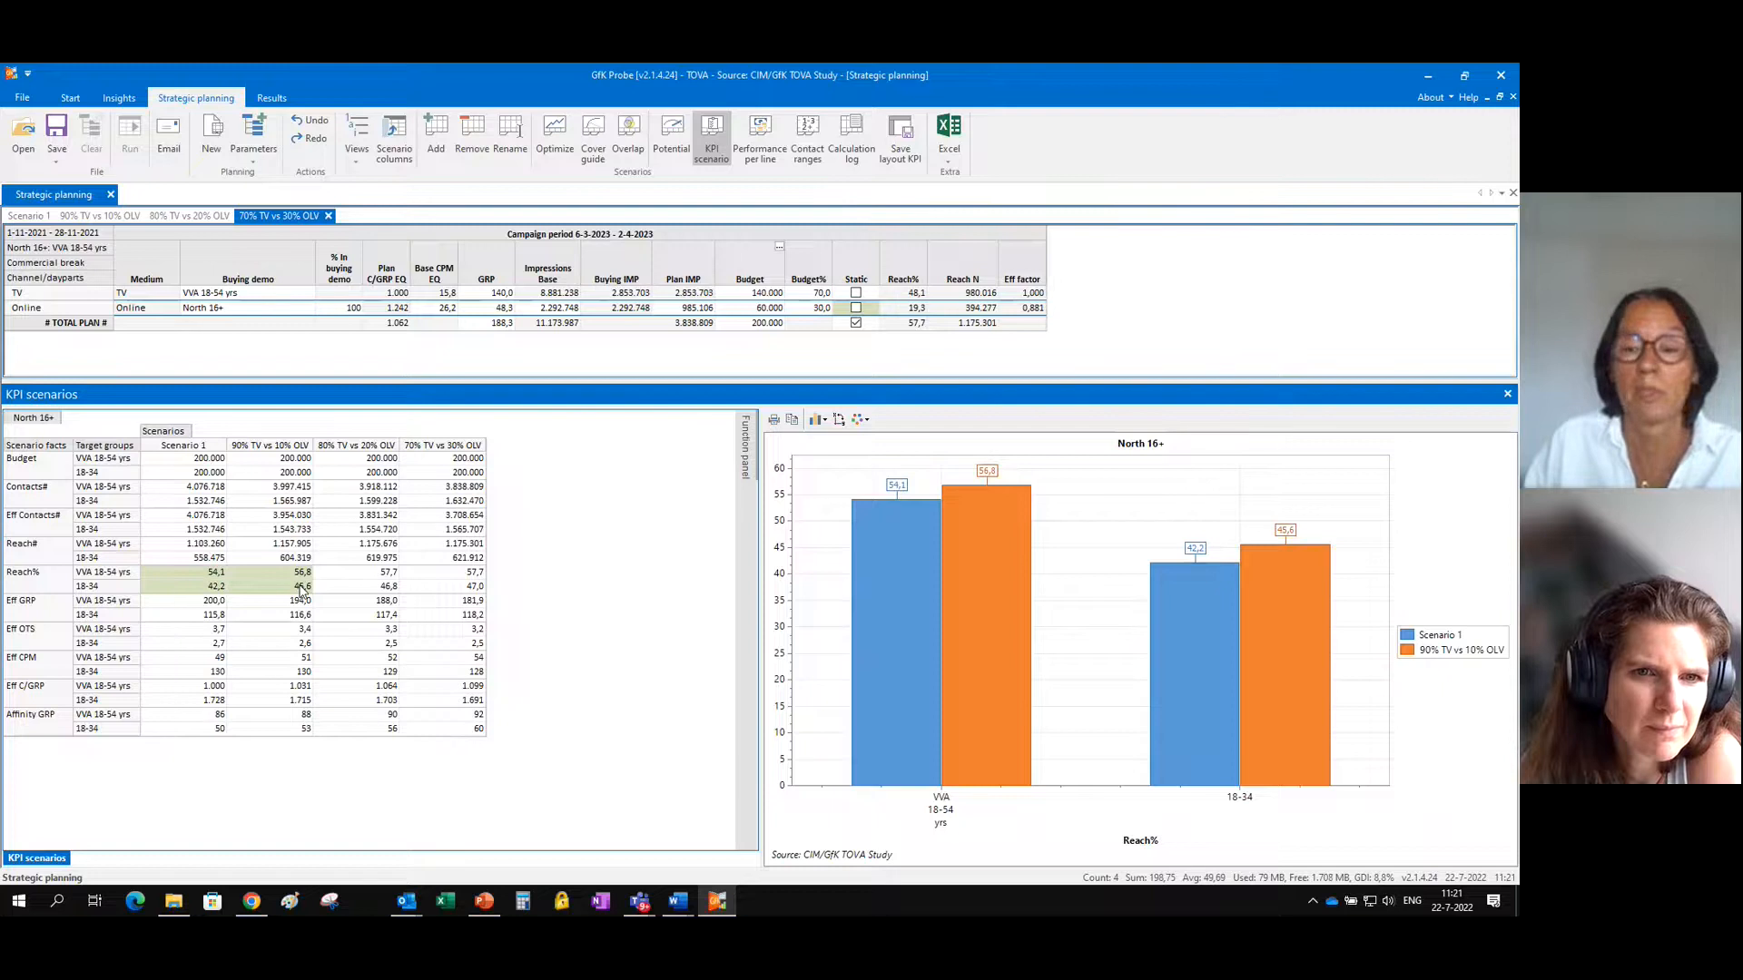
{"action": "left_click_drag", "start_coordinate": [297, 591], "coordinate": [427, 597]}
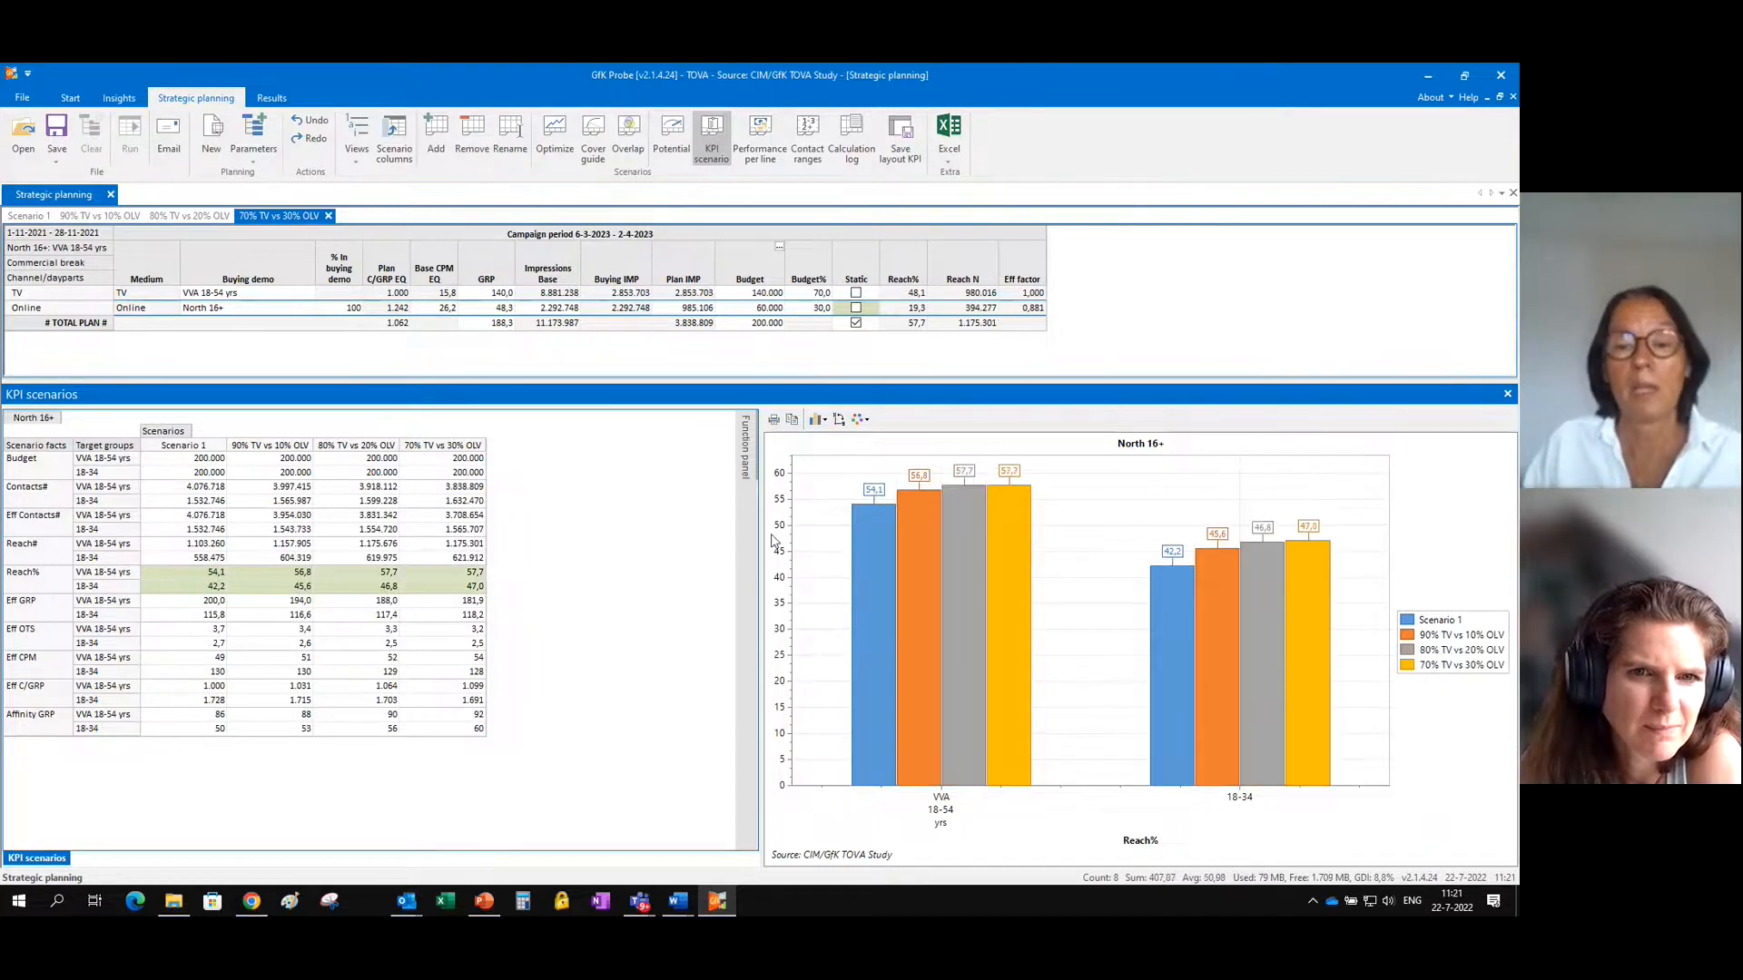
{"action": "left_click_drag", "start_coordinate": [759, 538], "coordinate": [632, 538]}
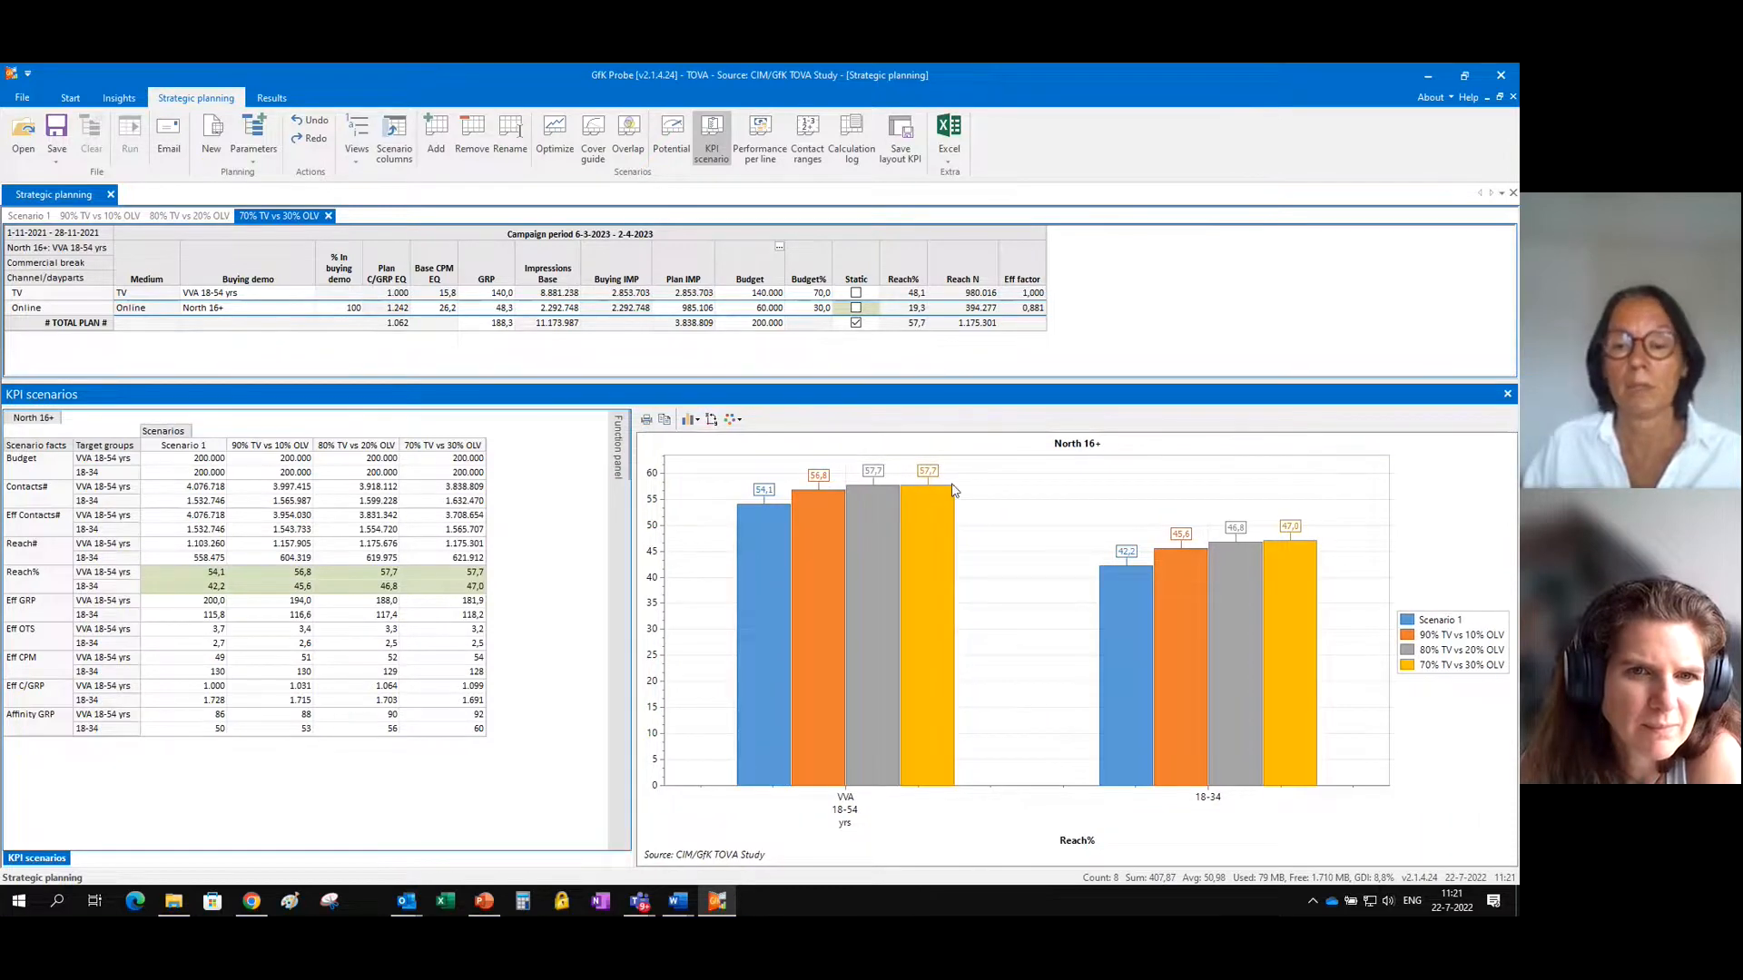
{"action": "mouse_move", "coordinate": [867, 496]}
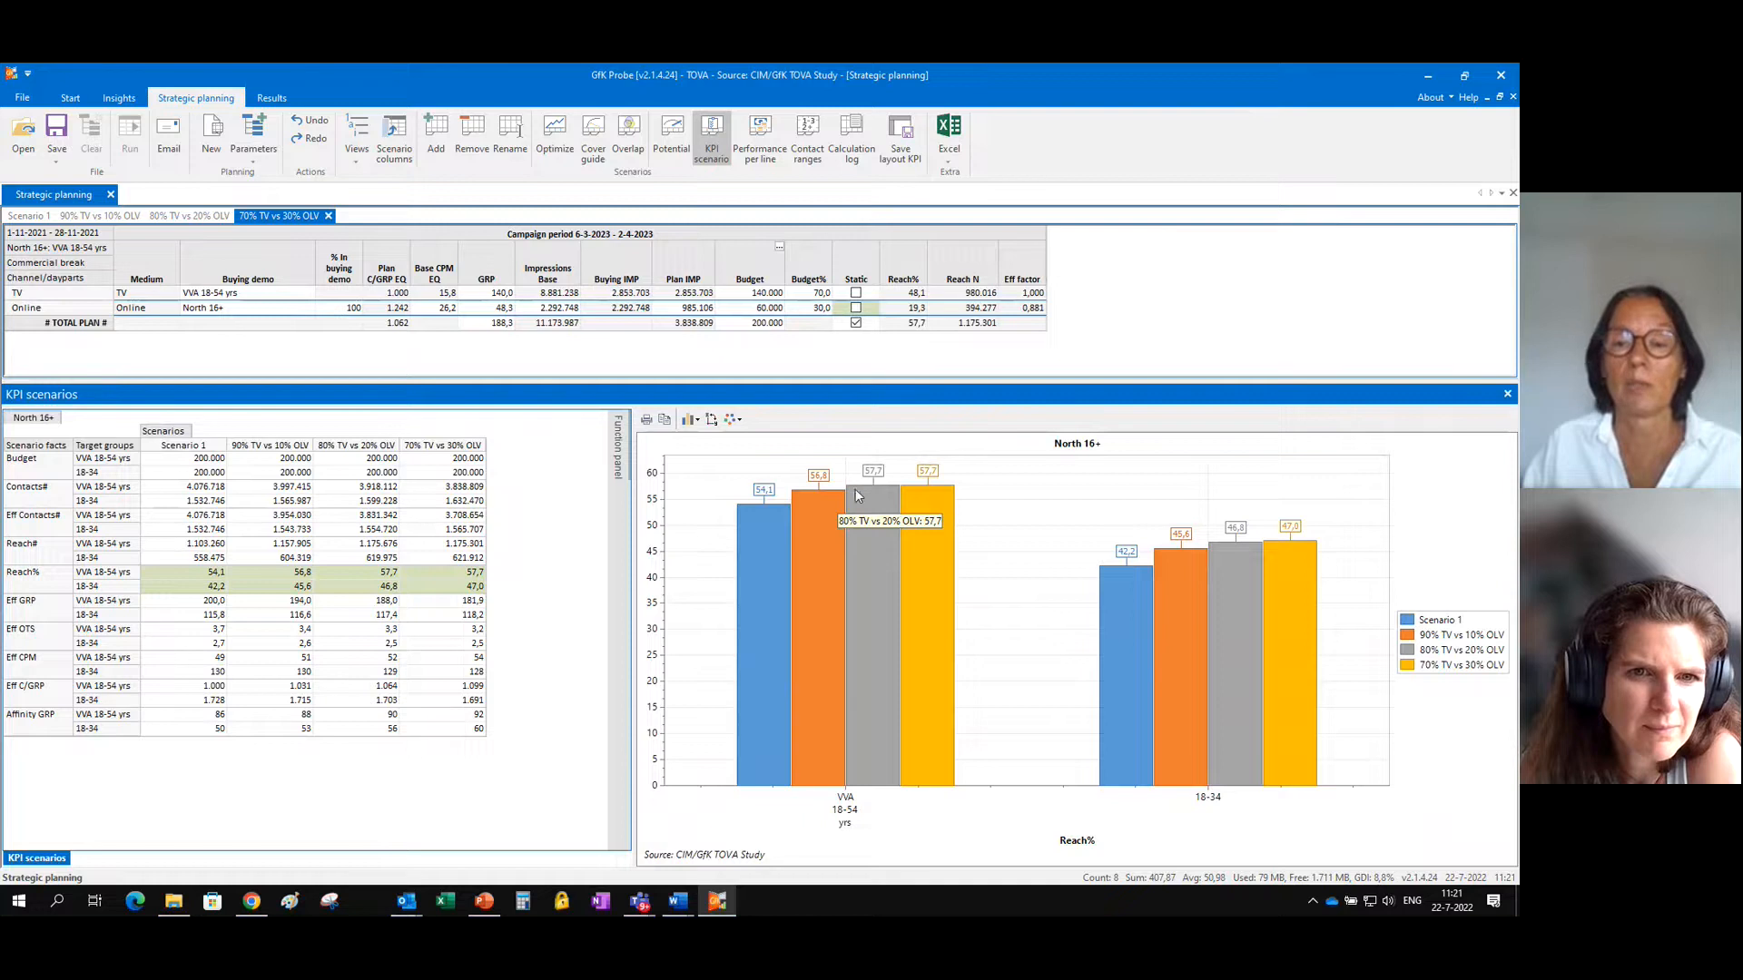
{"action": "mouse_move", "coordinate": [1189, 570]}
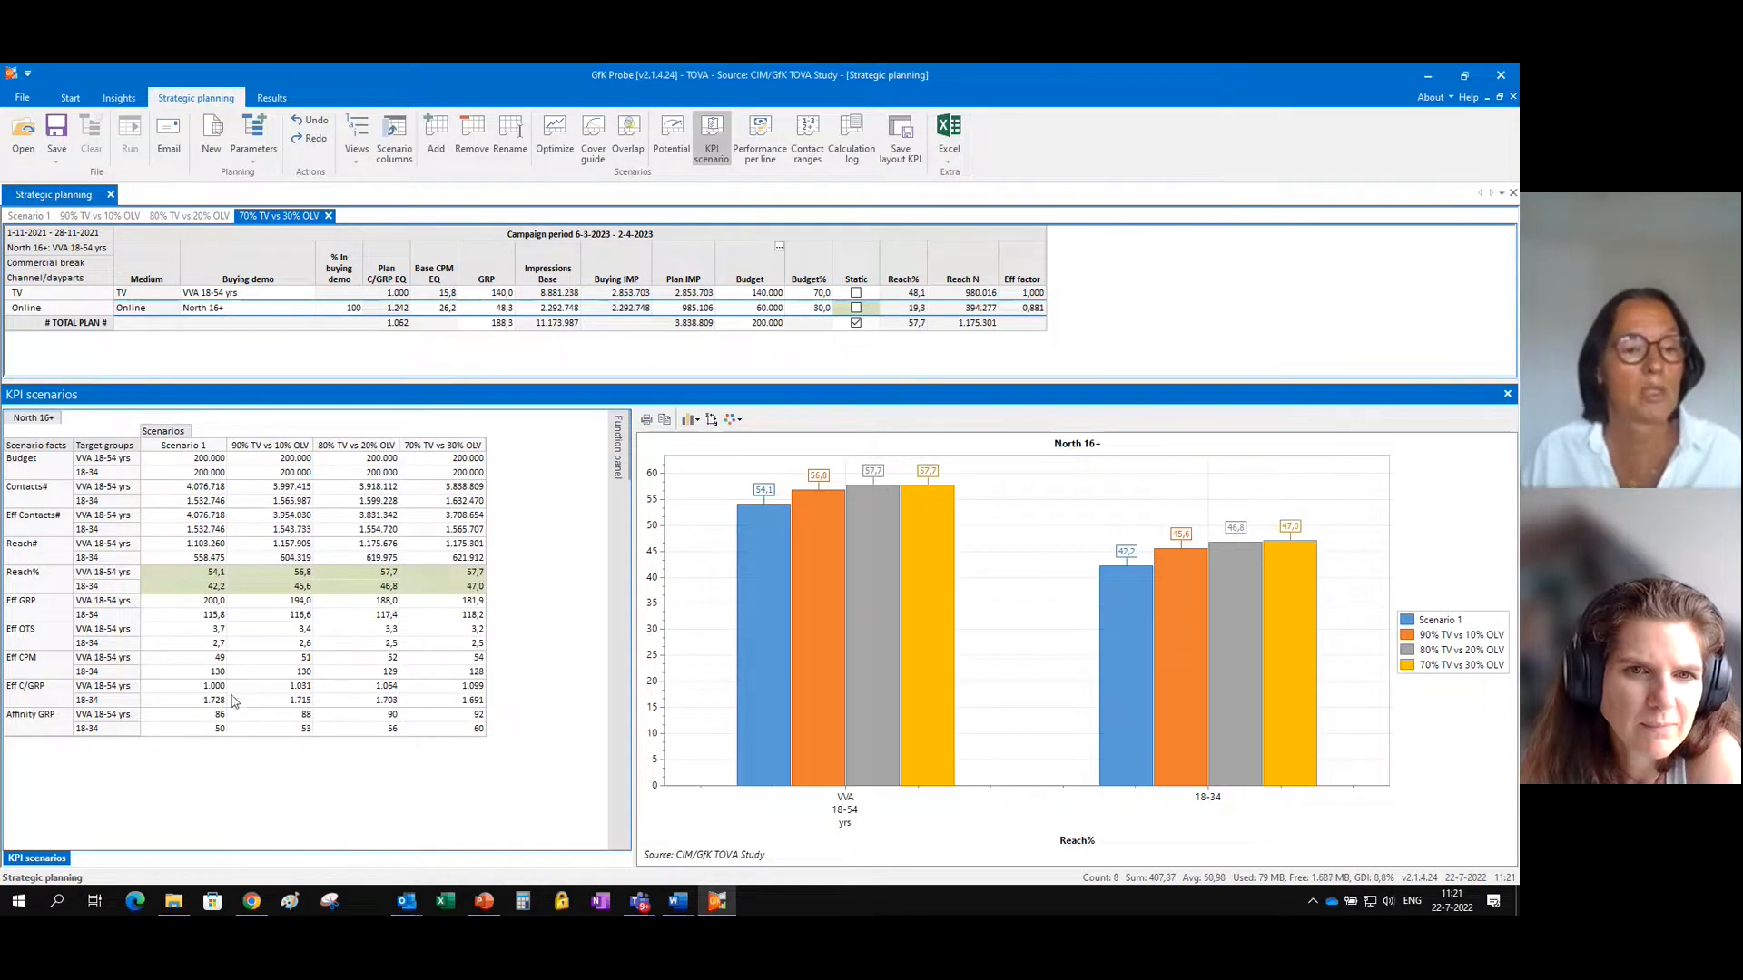
Chart Eff GRP for both target groups across all four scenarios and add the Reach 3+ fact to the KPI table.
{"action": "left_click_drag", "start_coordinate": [202, 601], "coordinate": [424, 621]}
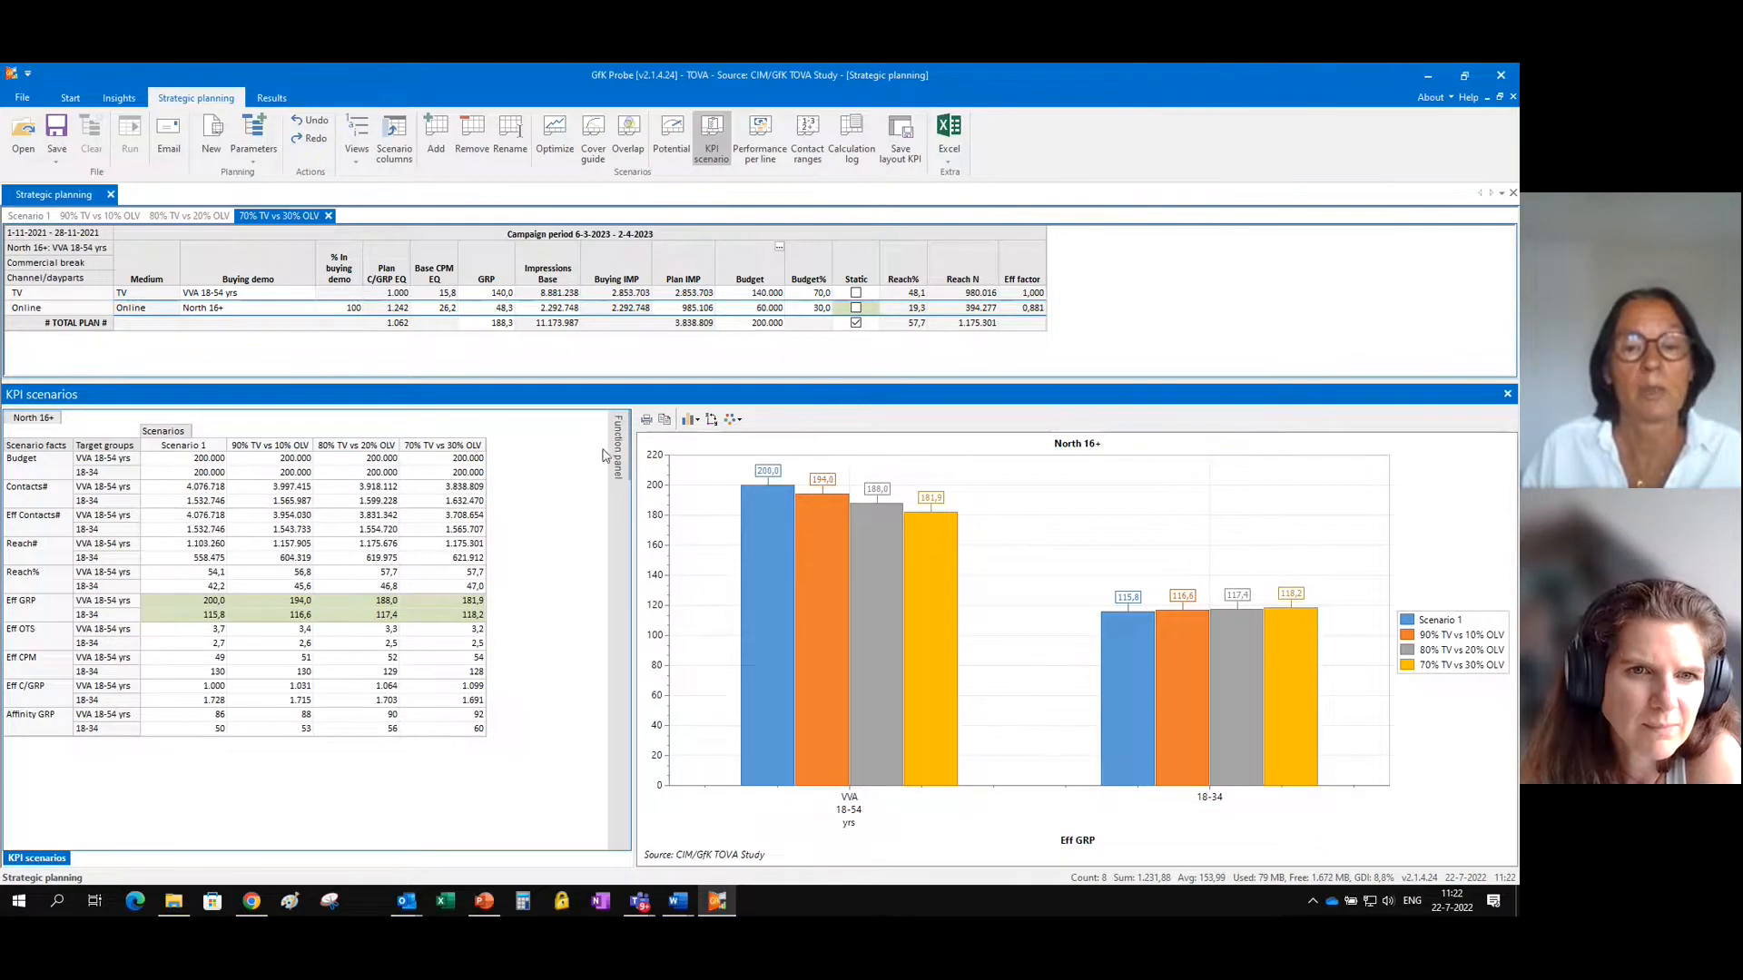
{"action": "mouse_move", "coordinate": [618, 531]}
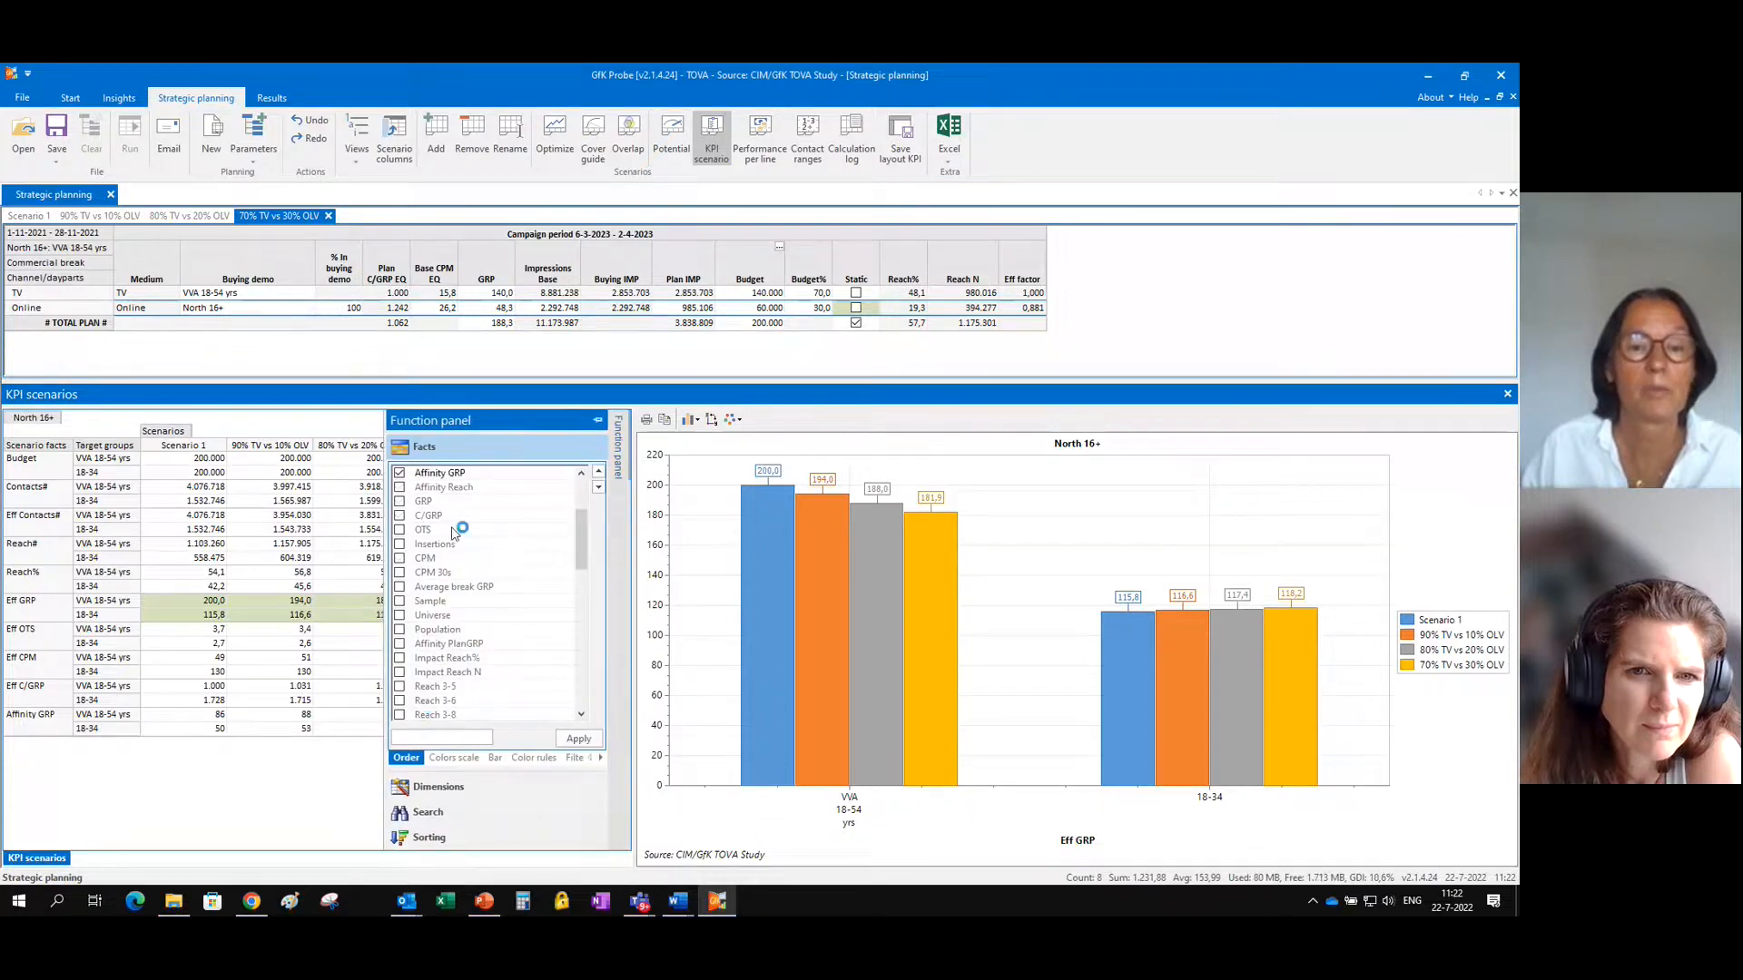
{"action": "scroll", "coordinate": [466, 632], "scroll_direction": "down", "scroll_amount": 4}
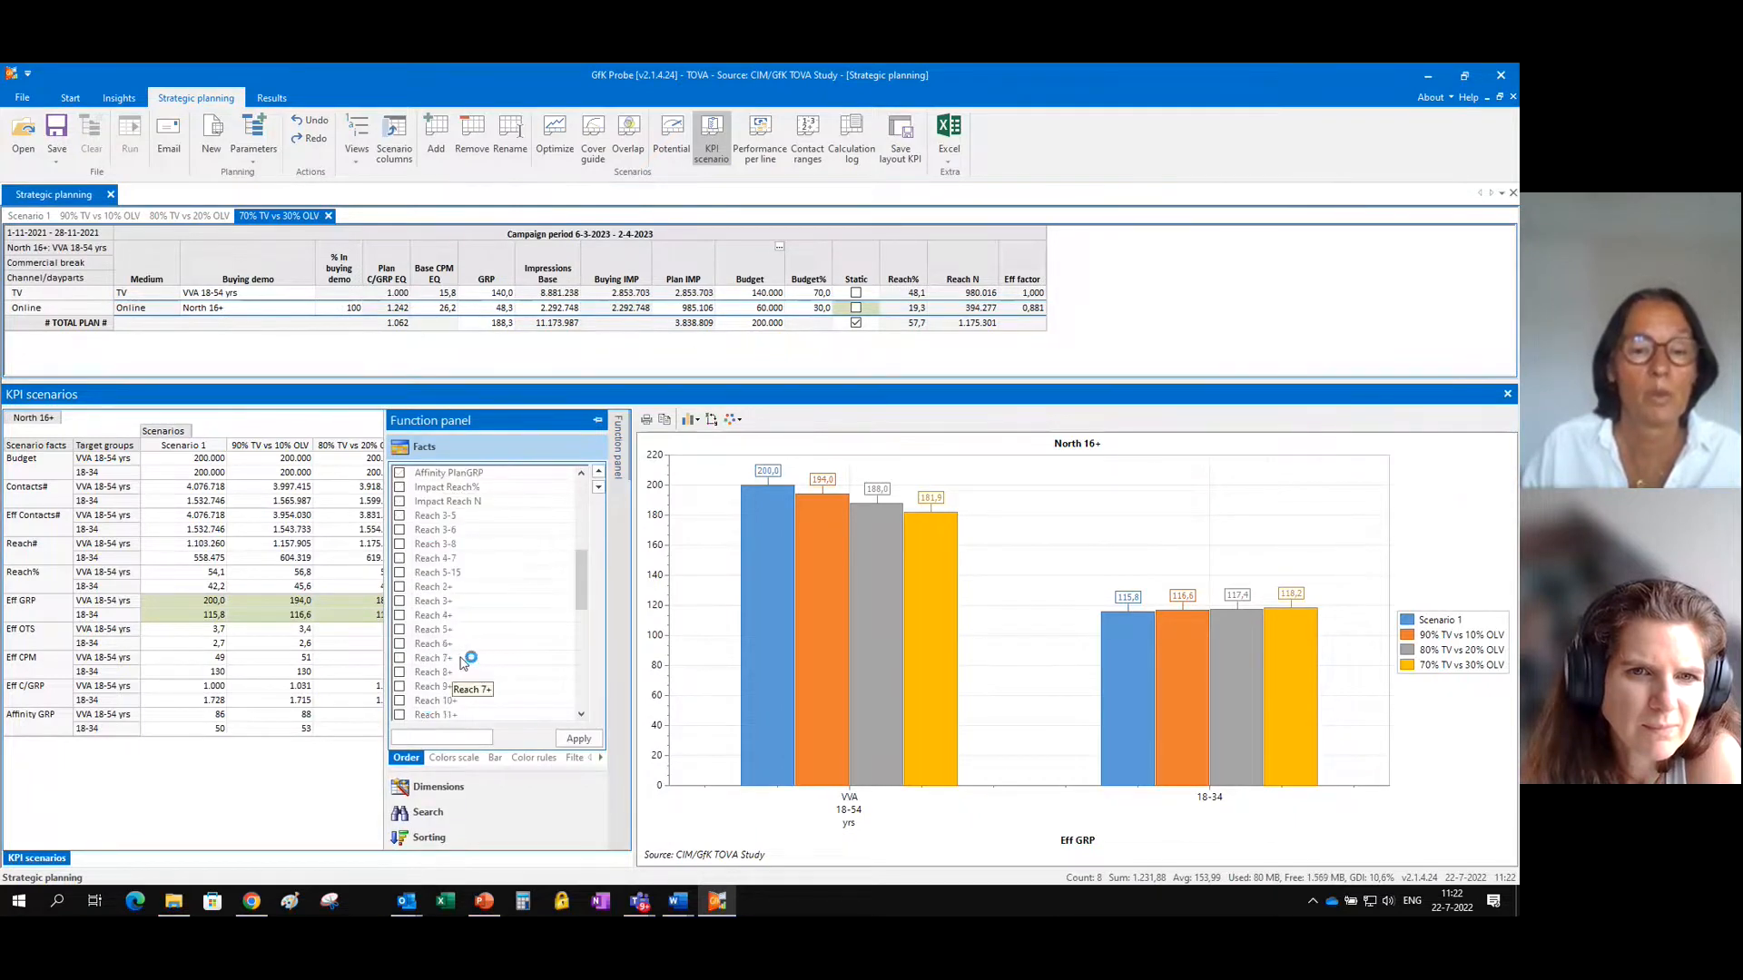
{"action": "left_click", "coordinate": [399, 601]}
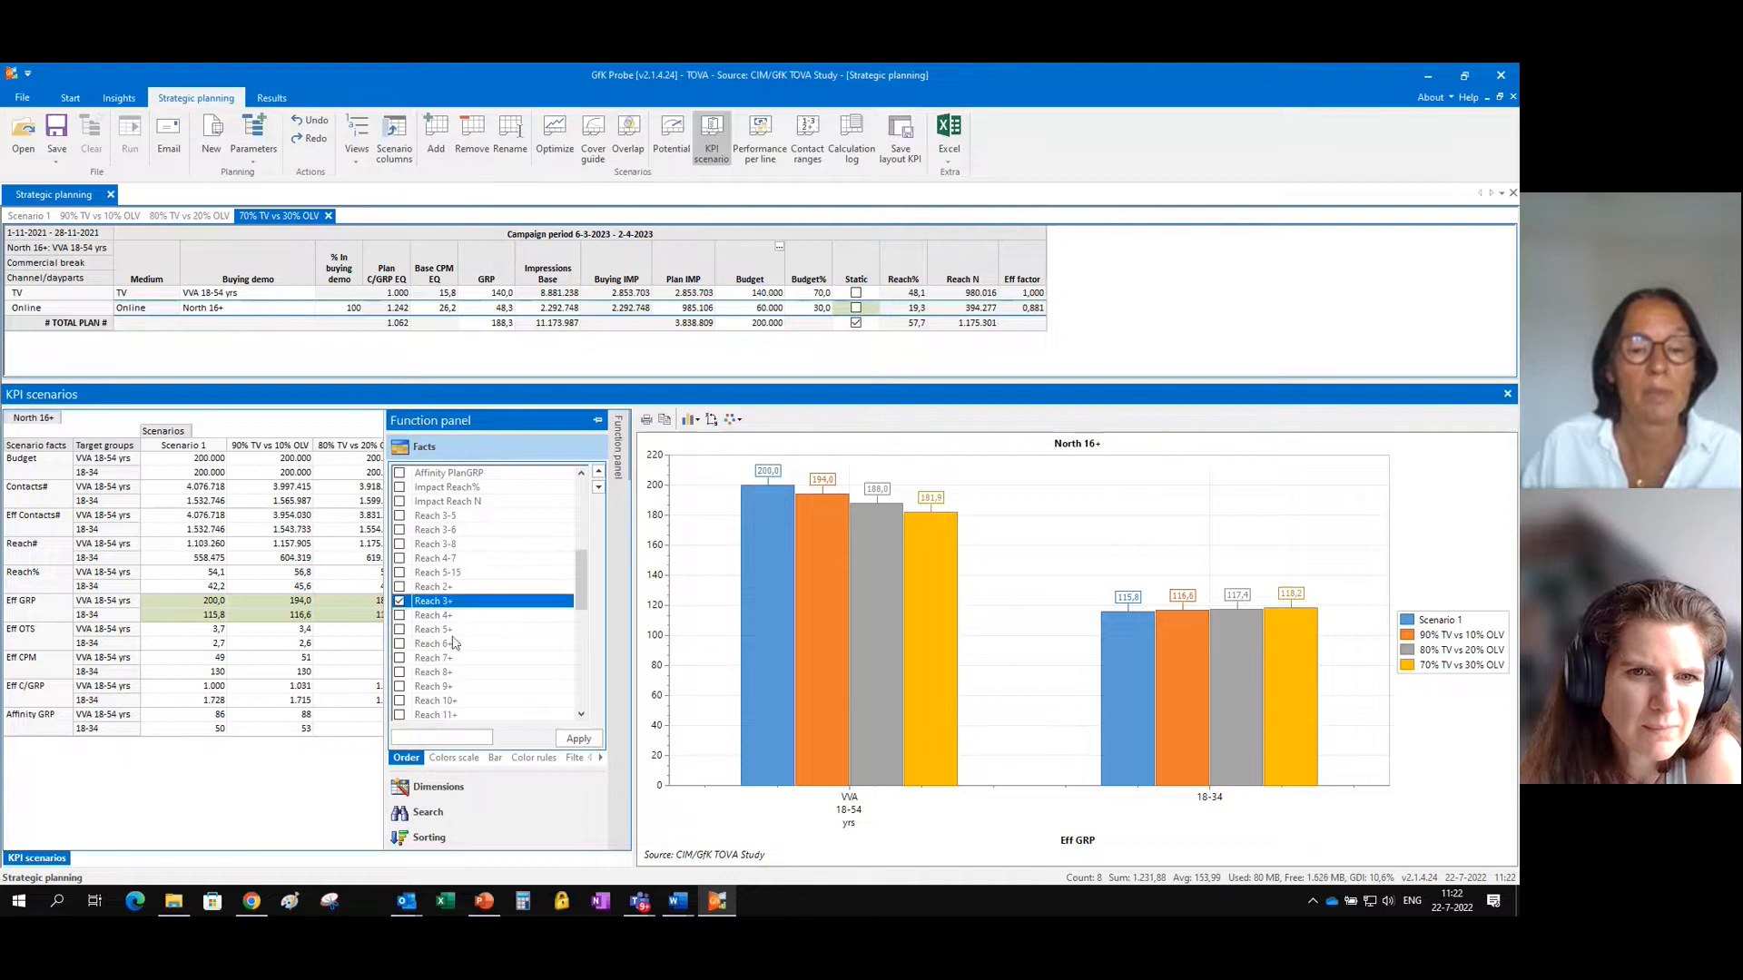
{"action": "left_click", "coordinate": [579, 741]}
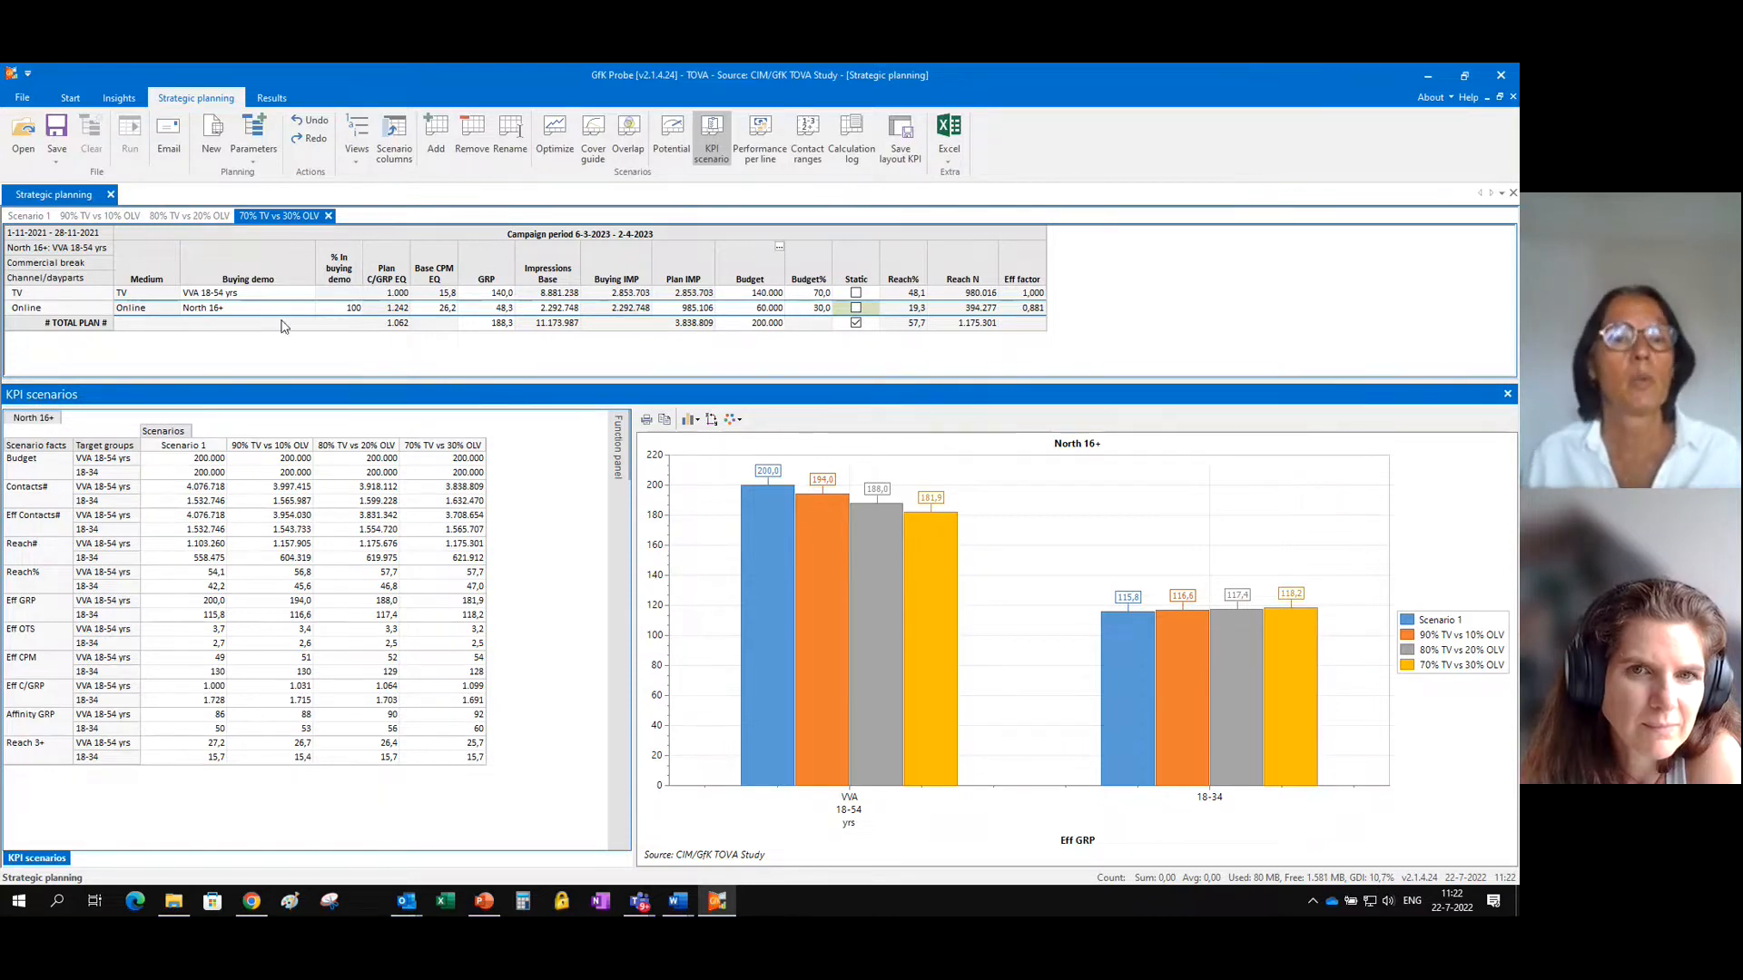
Inspect the budget shares of the two OLV lines in the Station/Dayparts view, then return to the TV vs Online Video view.
{"action": "left_click", "coordinate": [357, 149]}
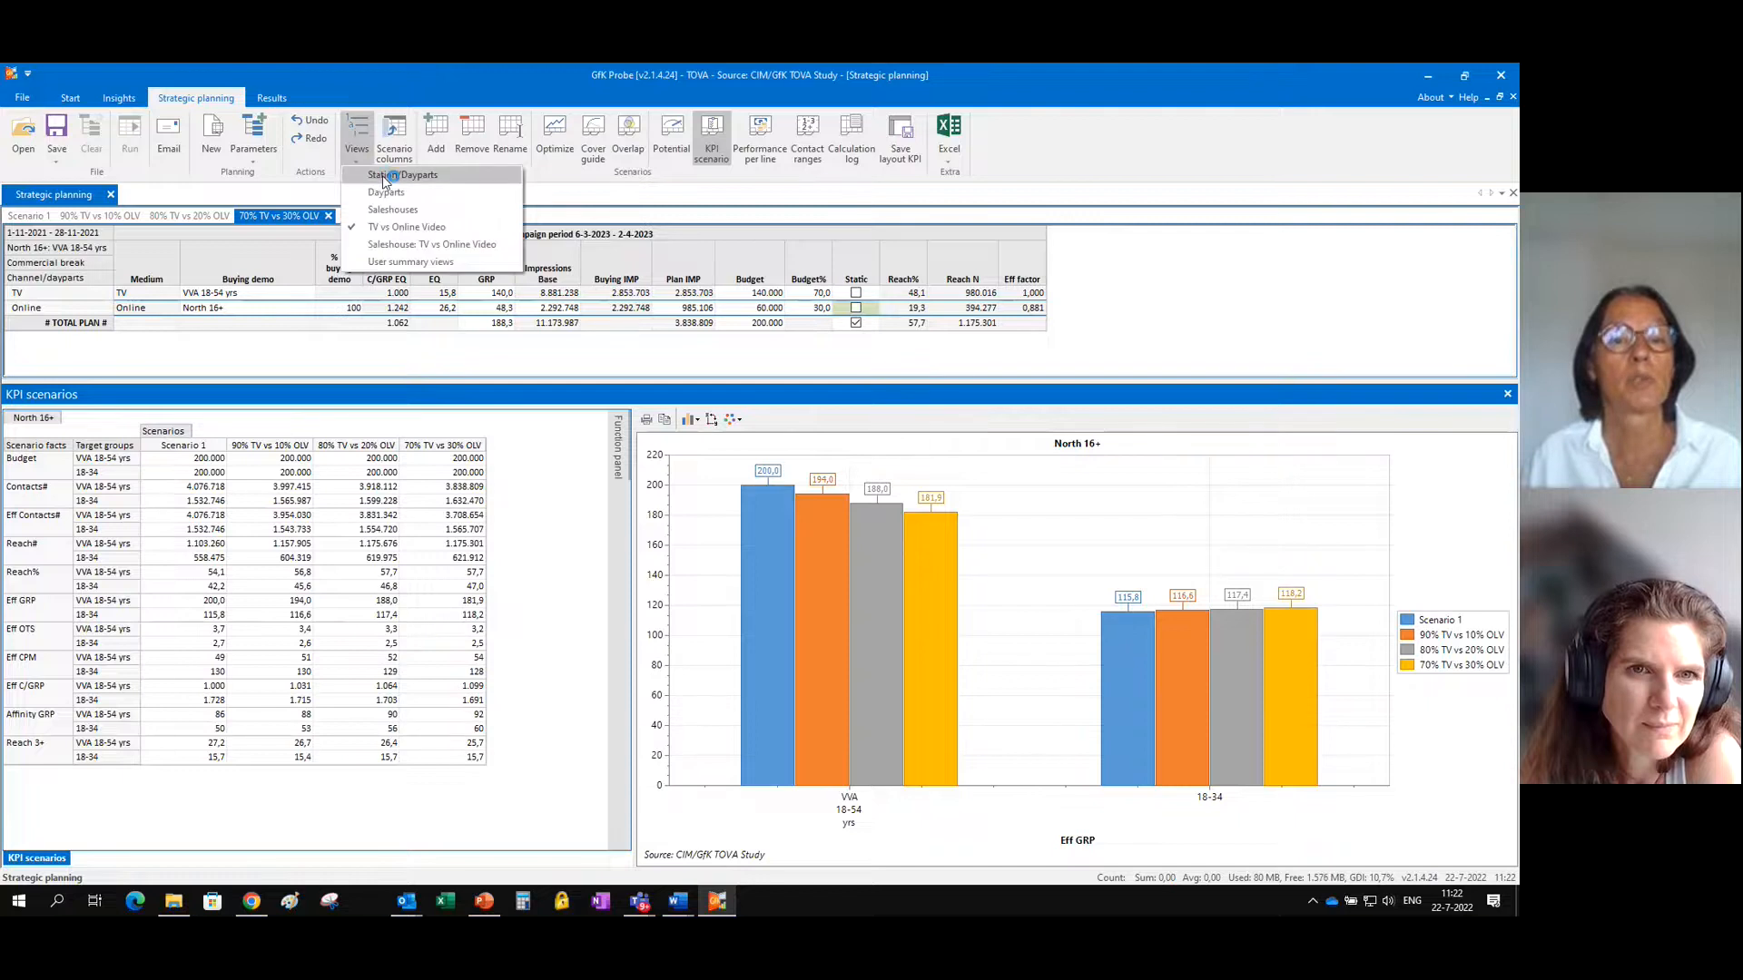
{"action": "left_click", "coordinate": [380, 175]}
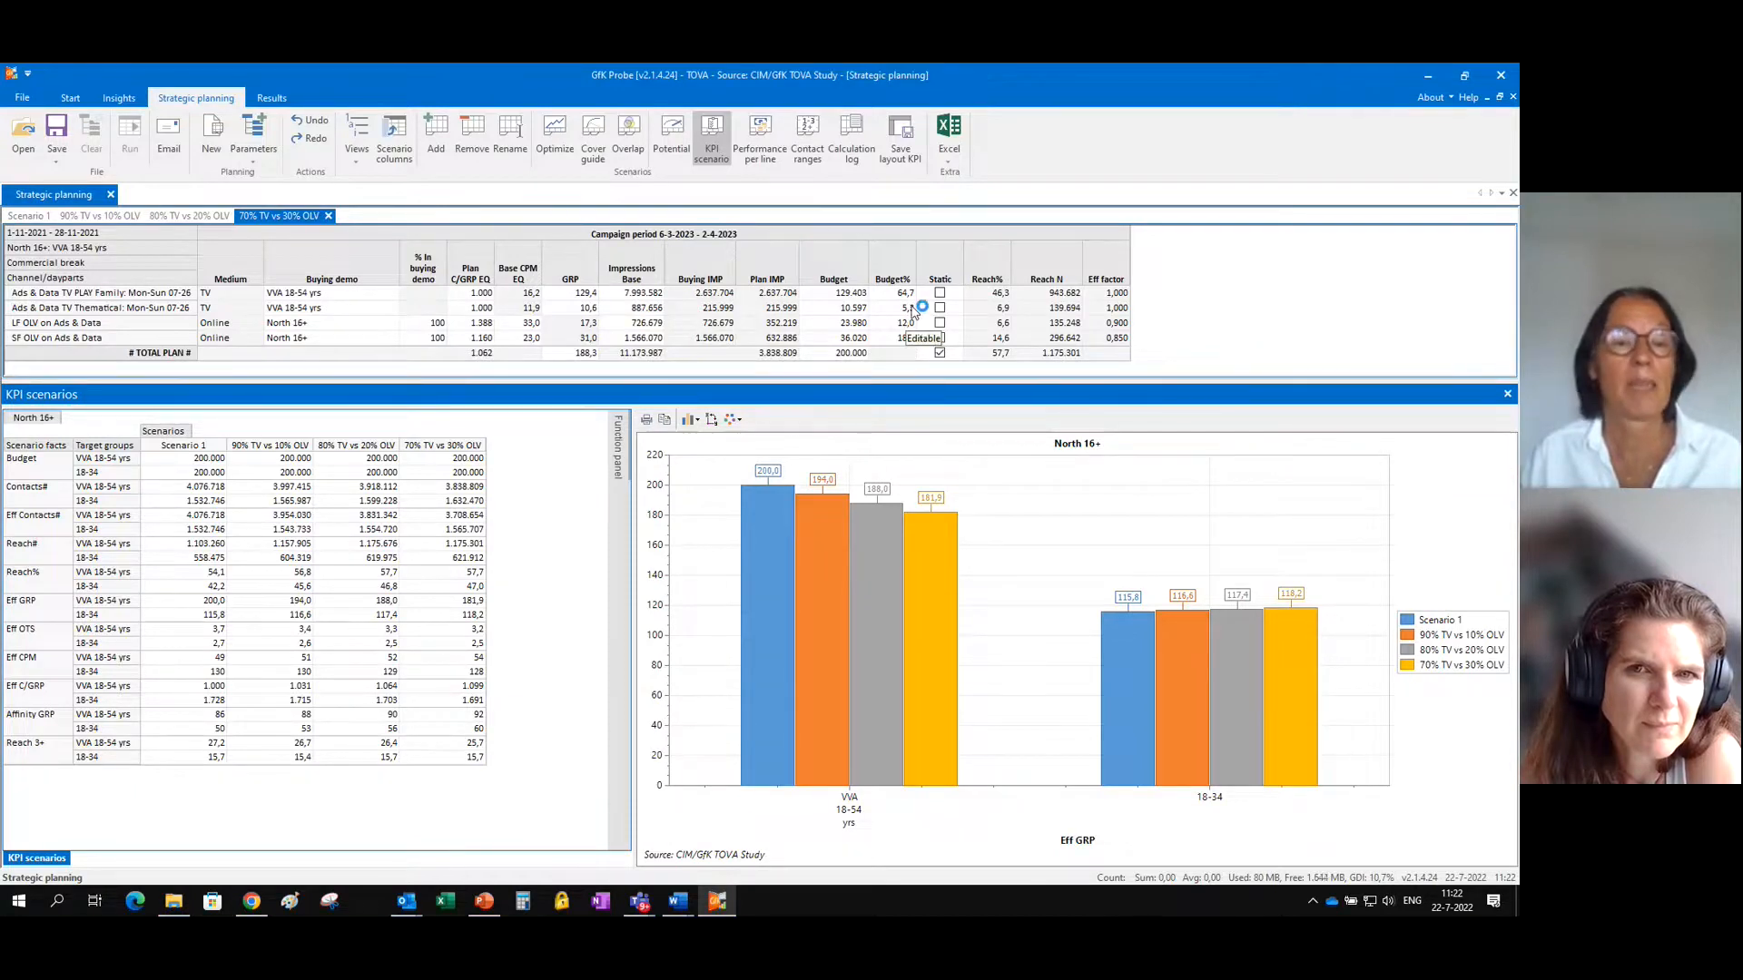
{"action": "left_click_drag", "start_coordinate": [911, 324], "coordinate": [911, 339]}
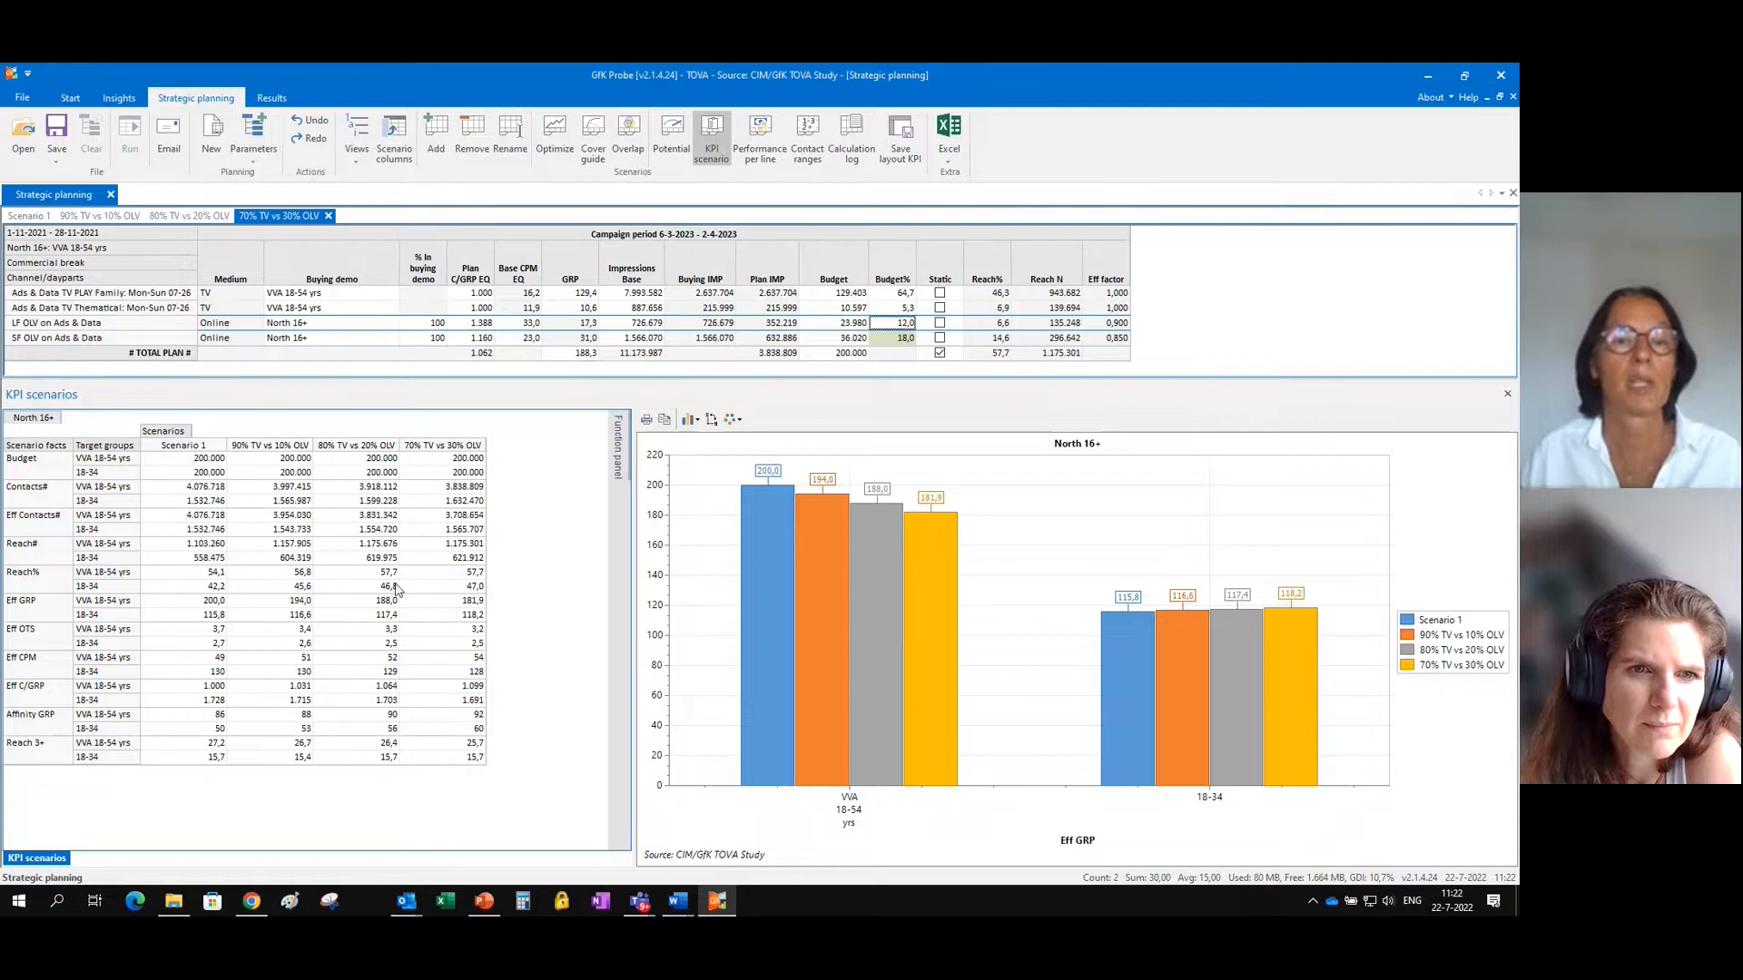
{"action": "left_click", "coordinate": [357, 146]}
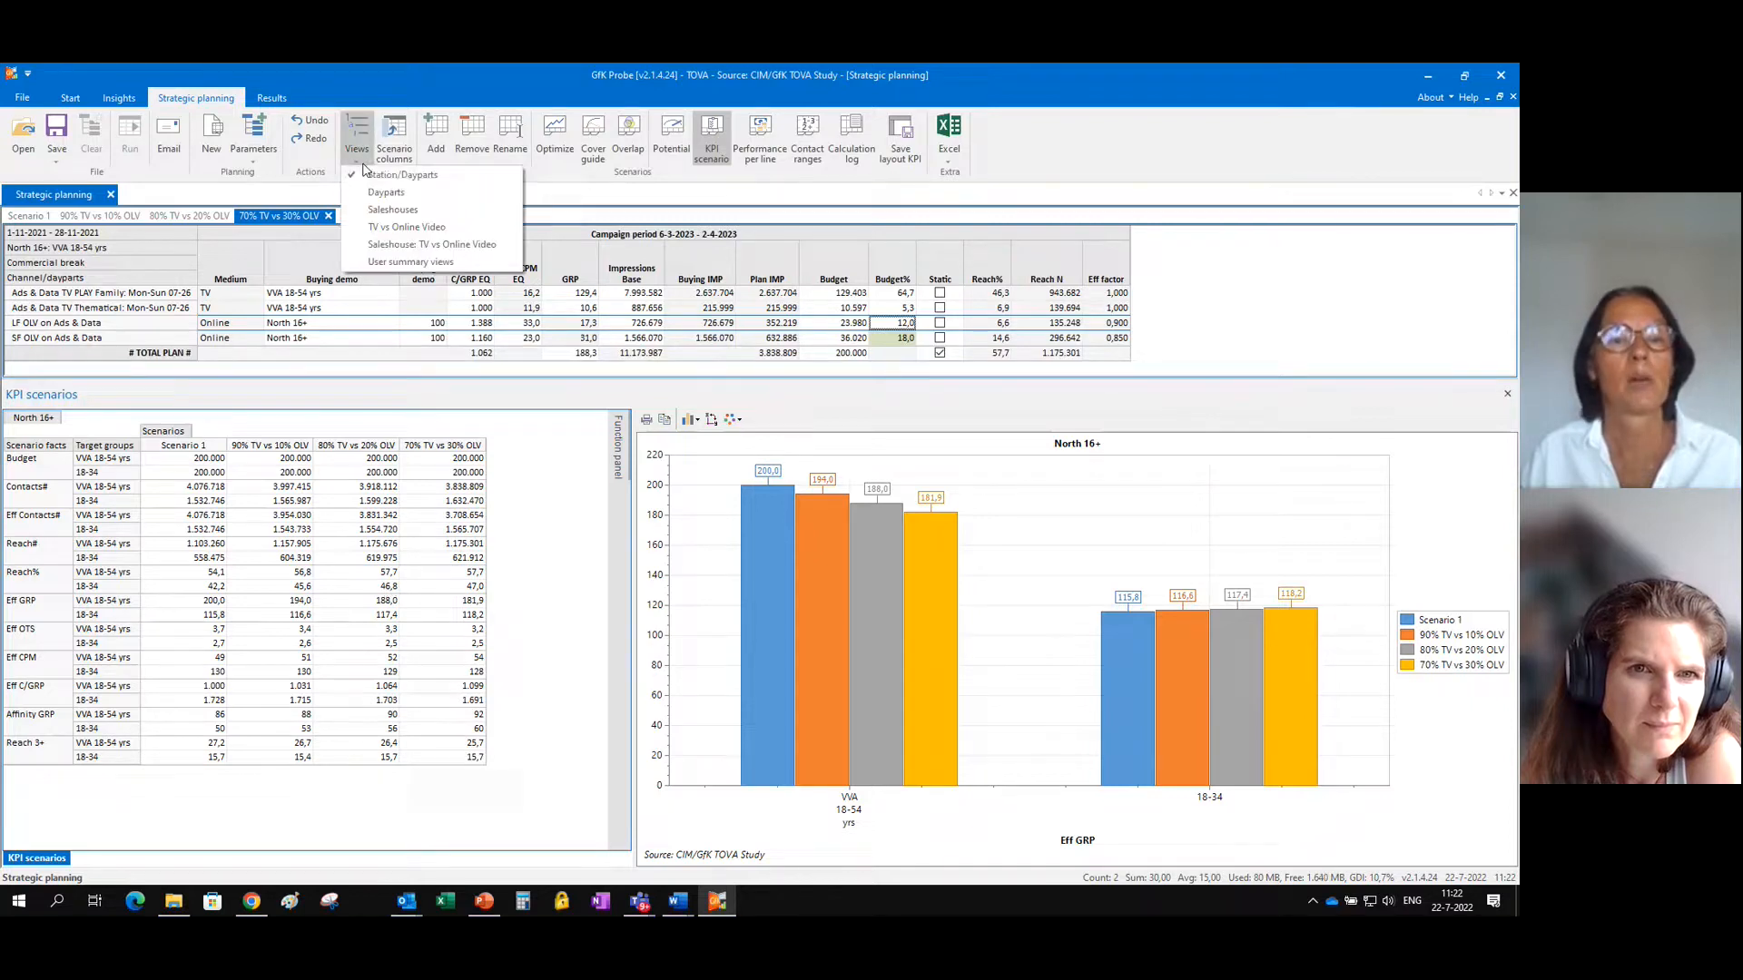
{"action": "left_click", "coordinate": [419, 233]}
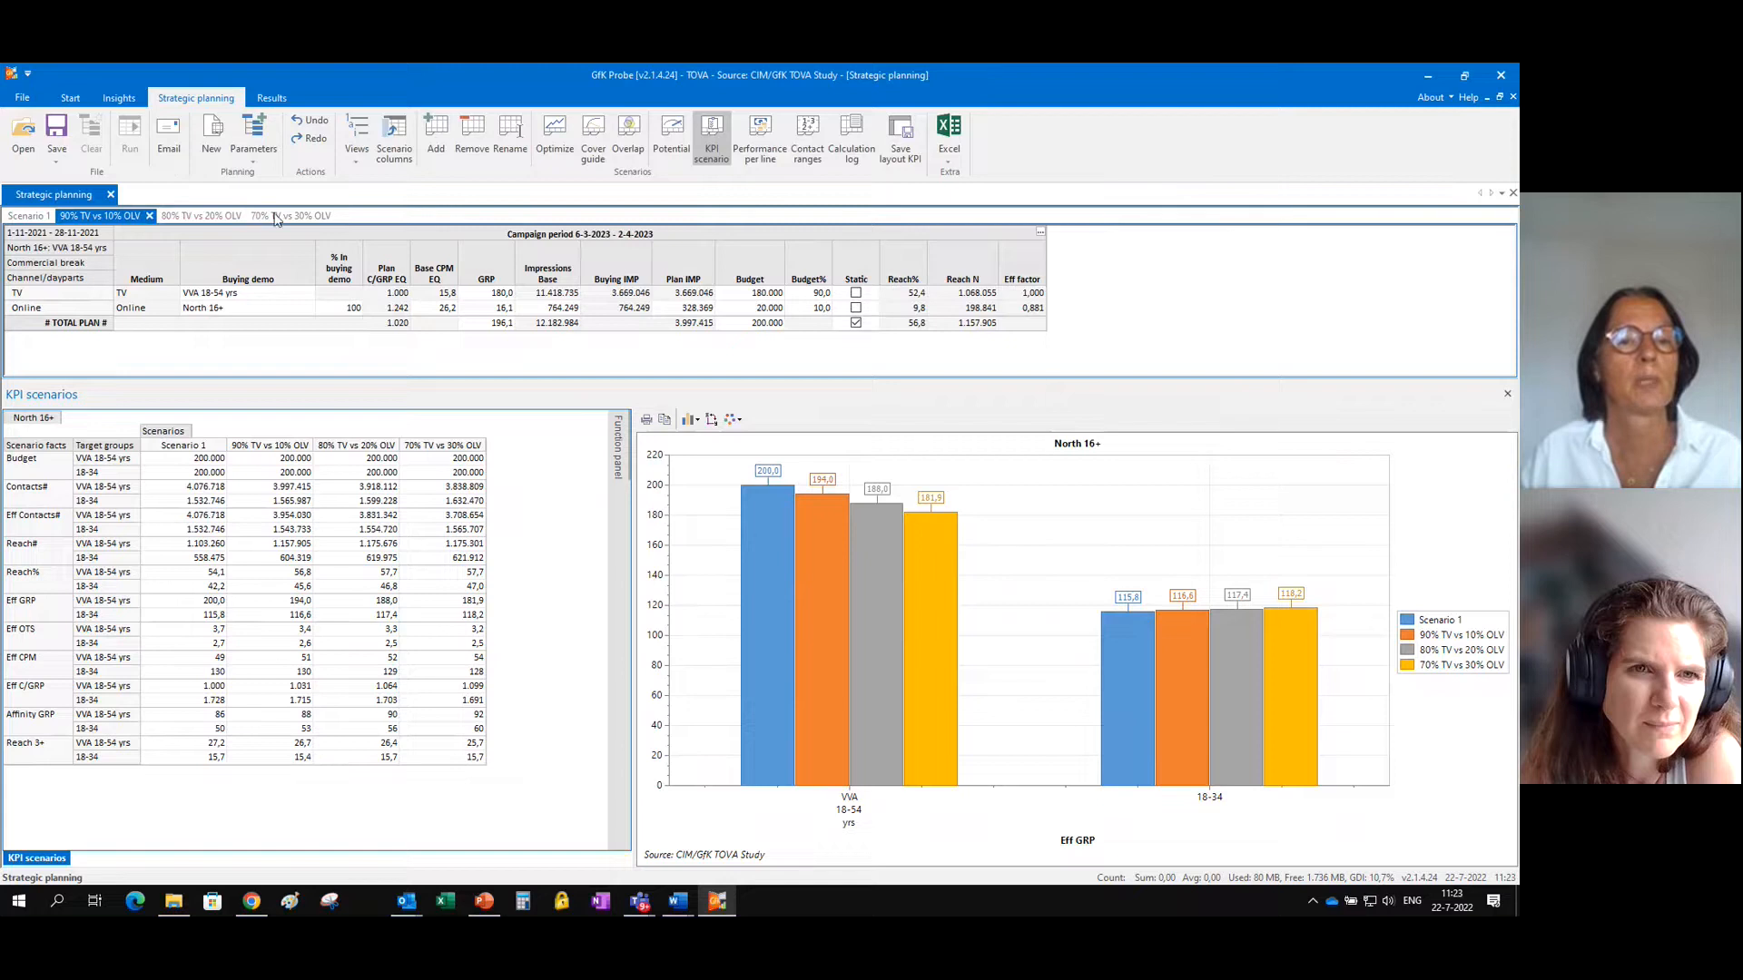
Optimize the 90% TV vs 10% OLV scenario on Reach% for VVA 18-54 yrs, with results in a new scenario and the winner chosen from a list.
{"action": "left_click", "coordinate": [132, 219]}
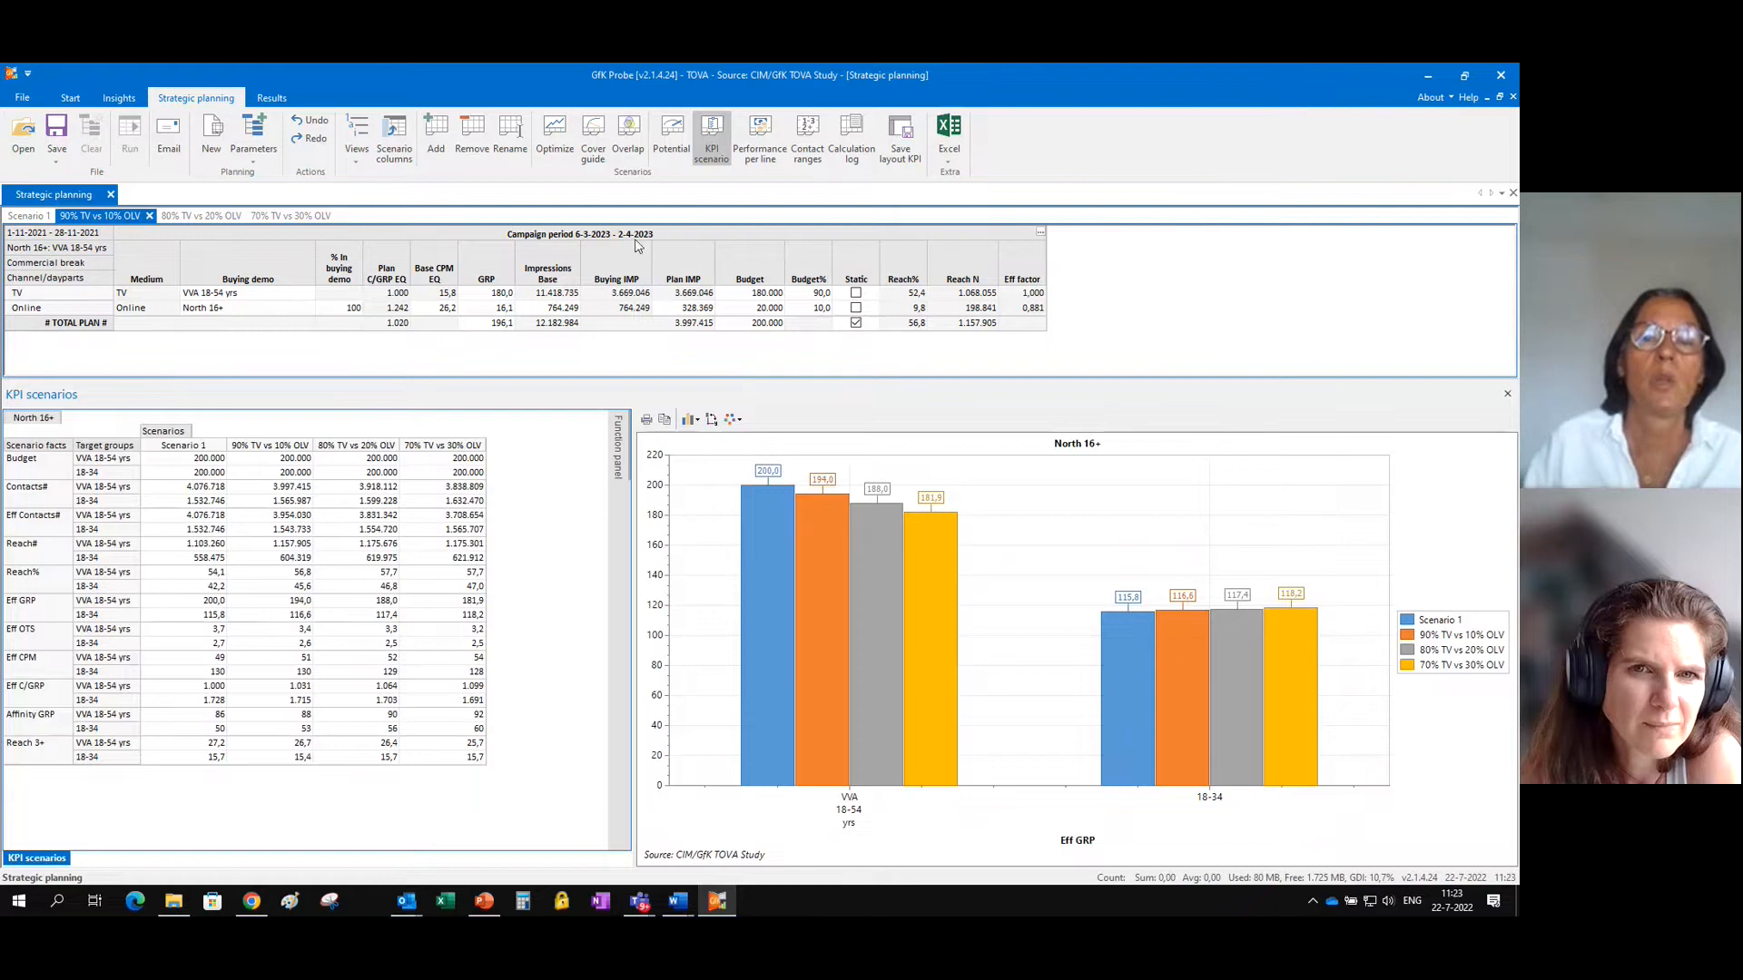
{"action": "left_click", "coordinate": [554, 136]}
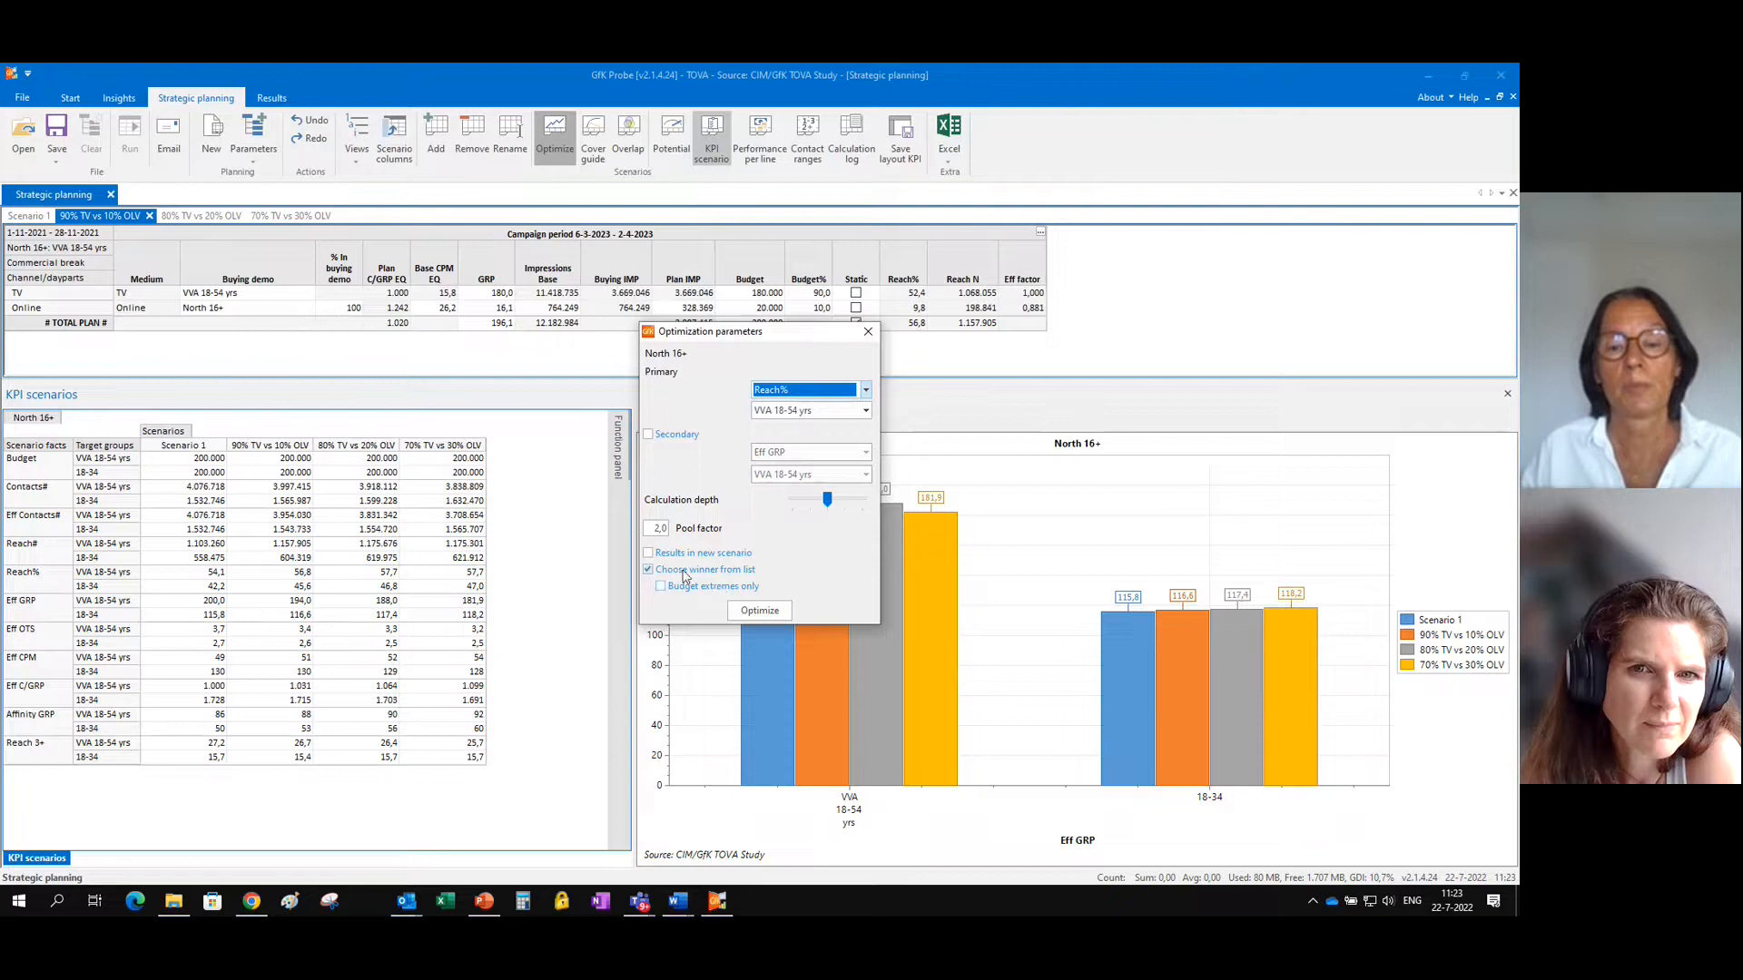
{"action": "left_click", "coordinate": [648, 554]}
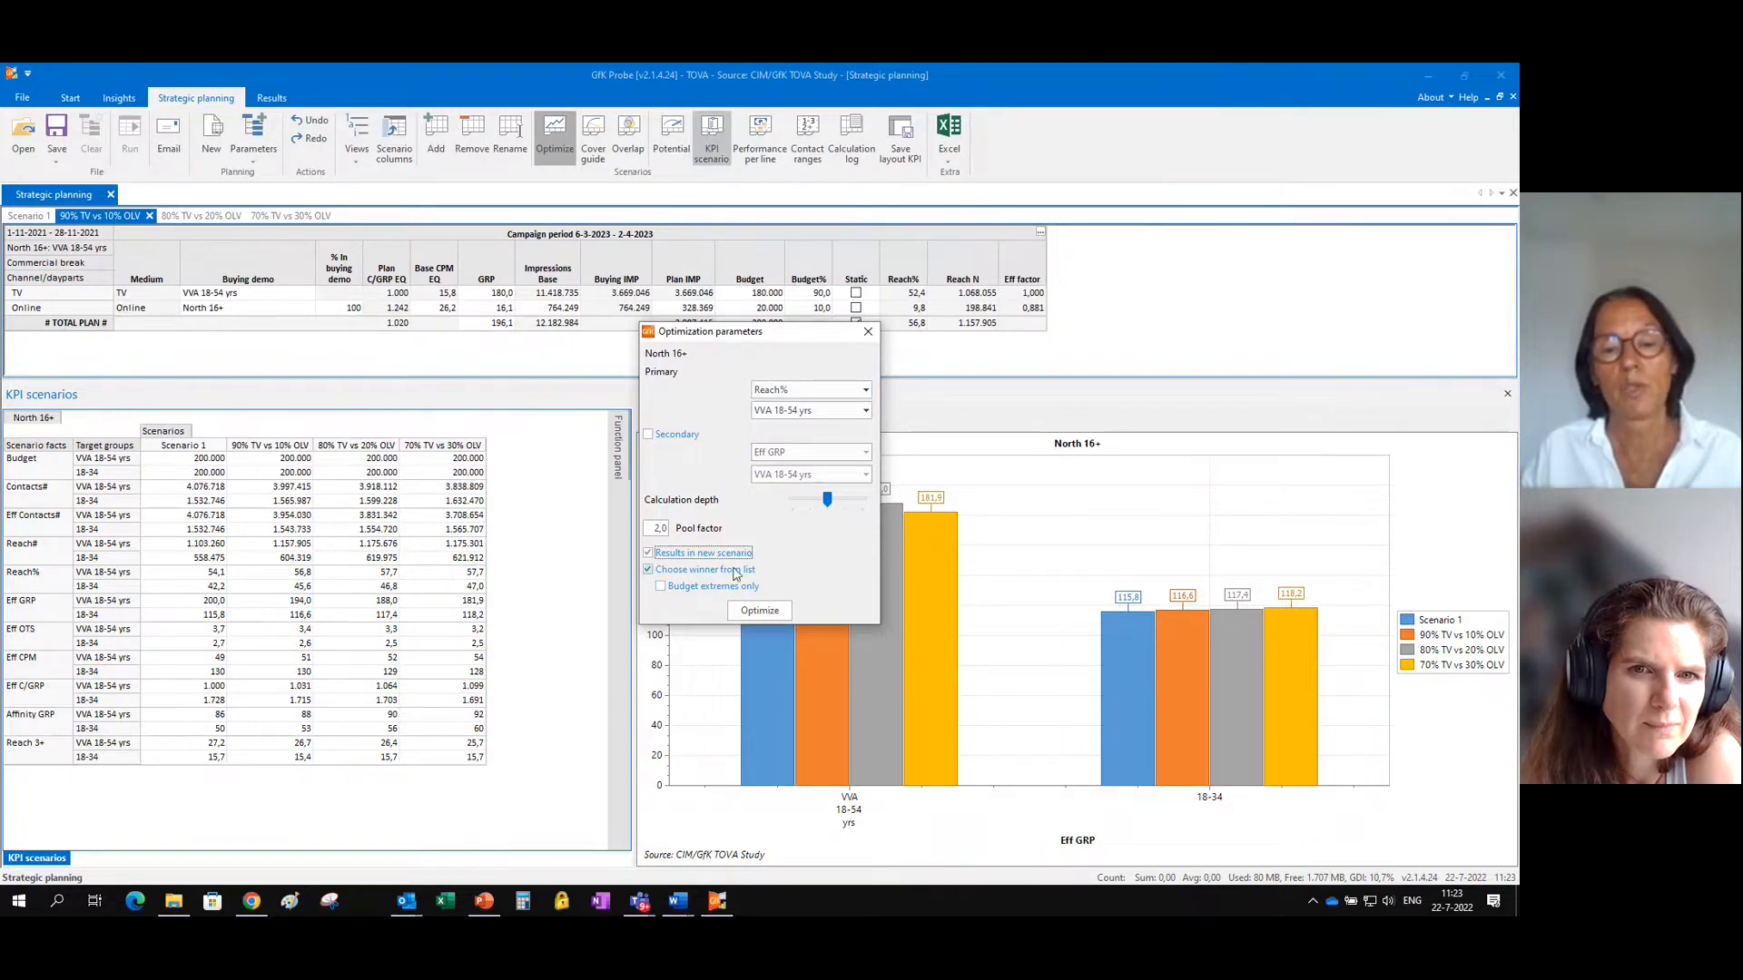
{"action": "left_click", "coordinate": [772, 618]}
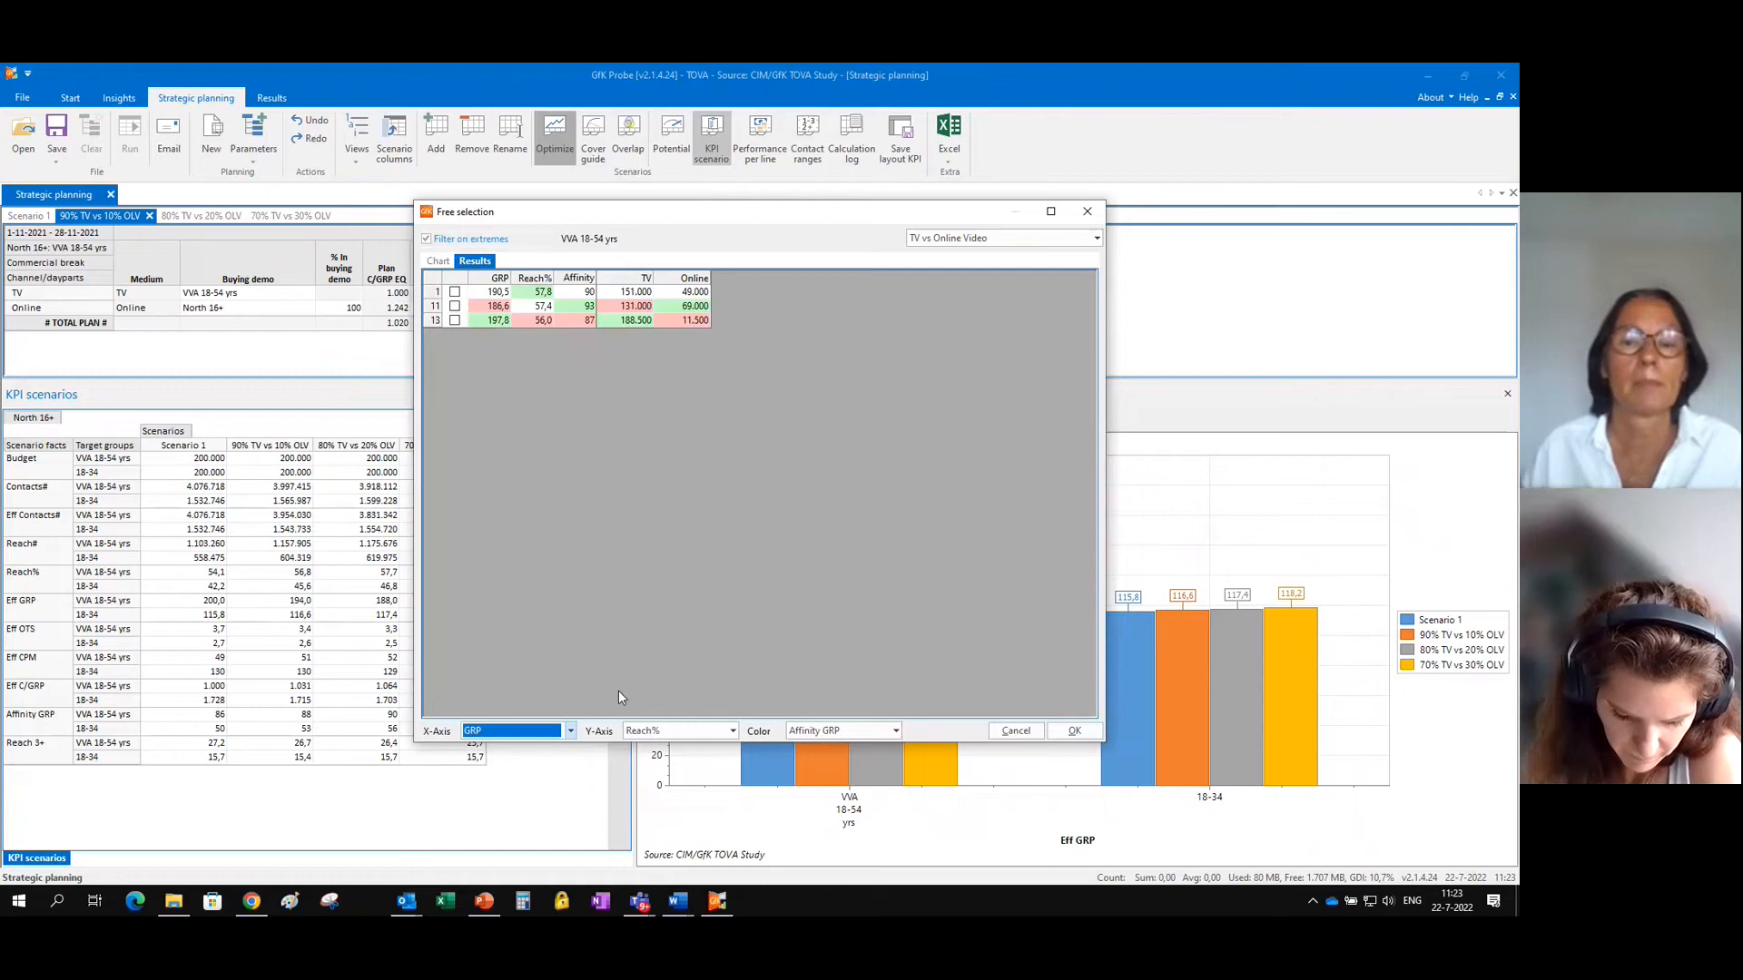
Turn off the filter on extremes and accept optimization results 1 and 9 as new scenarios.
{"action": "left_click", "coordinate": [426, 240]}
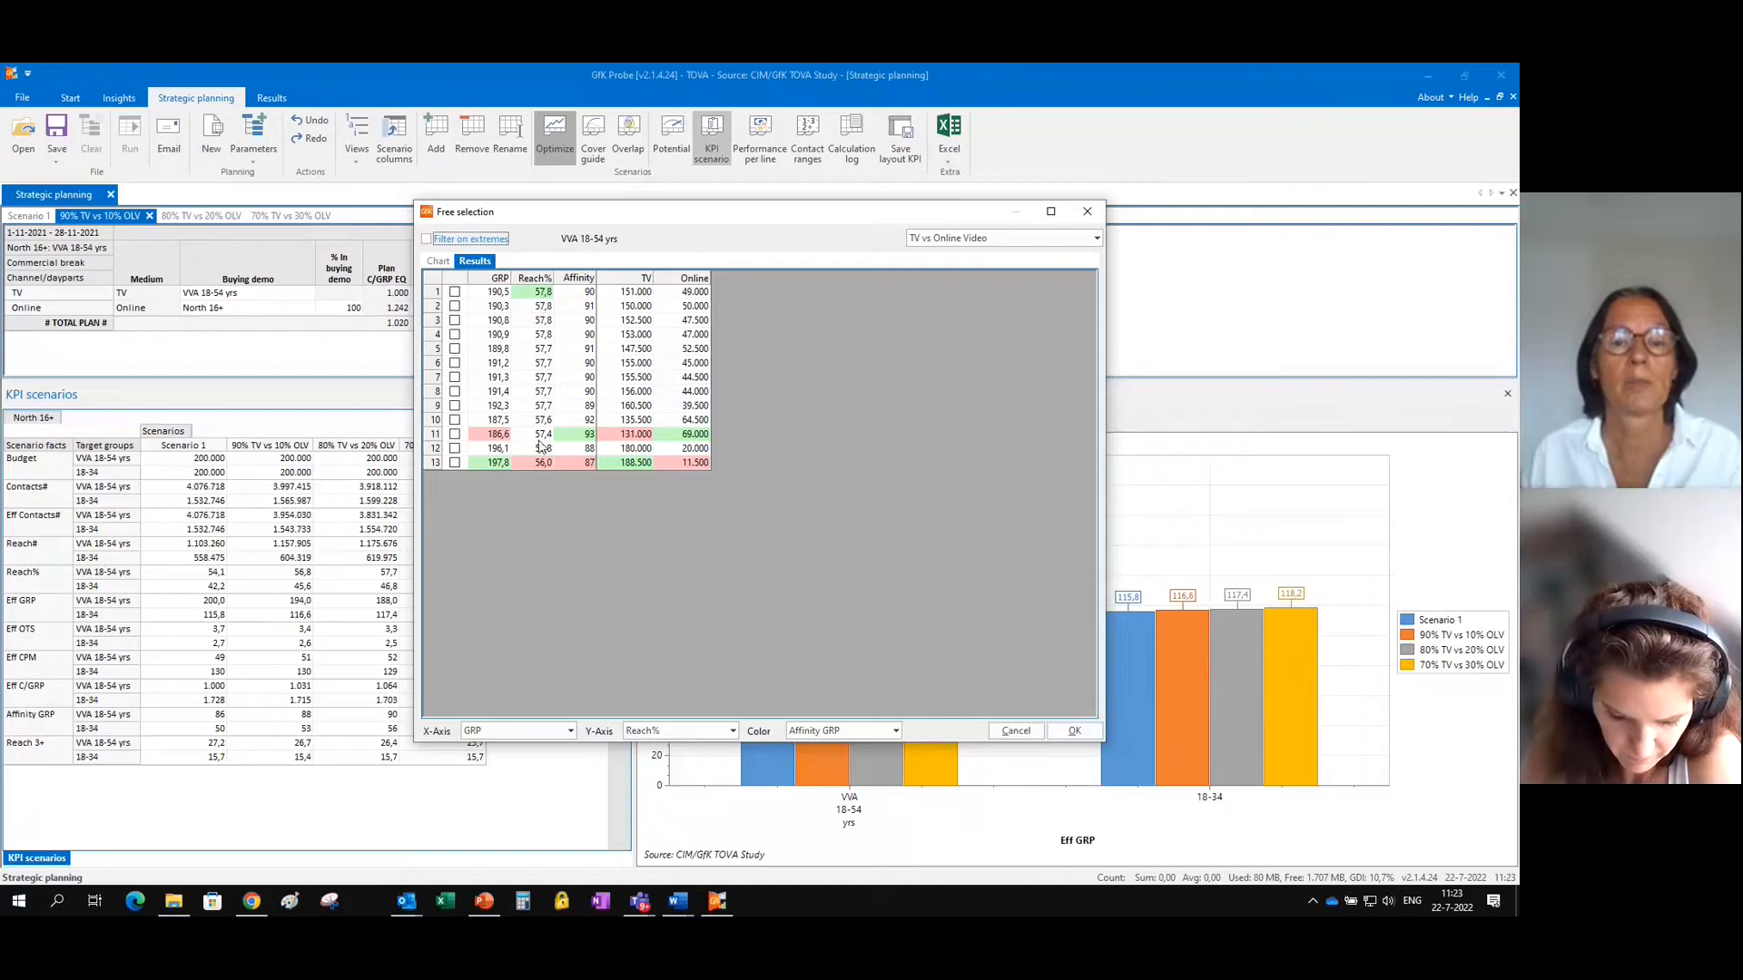
{"action": "left_click", "coordinate": [646, 335]}
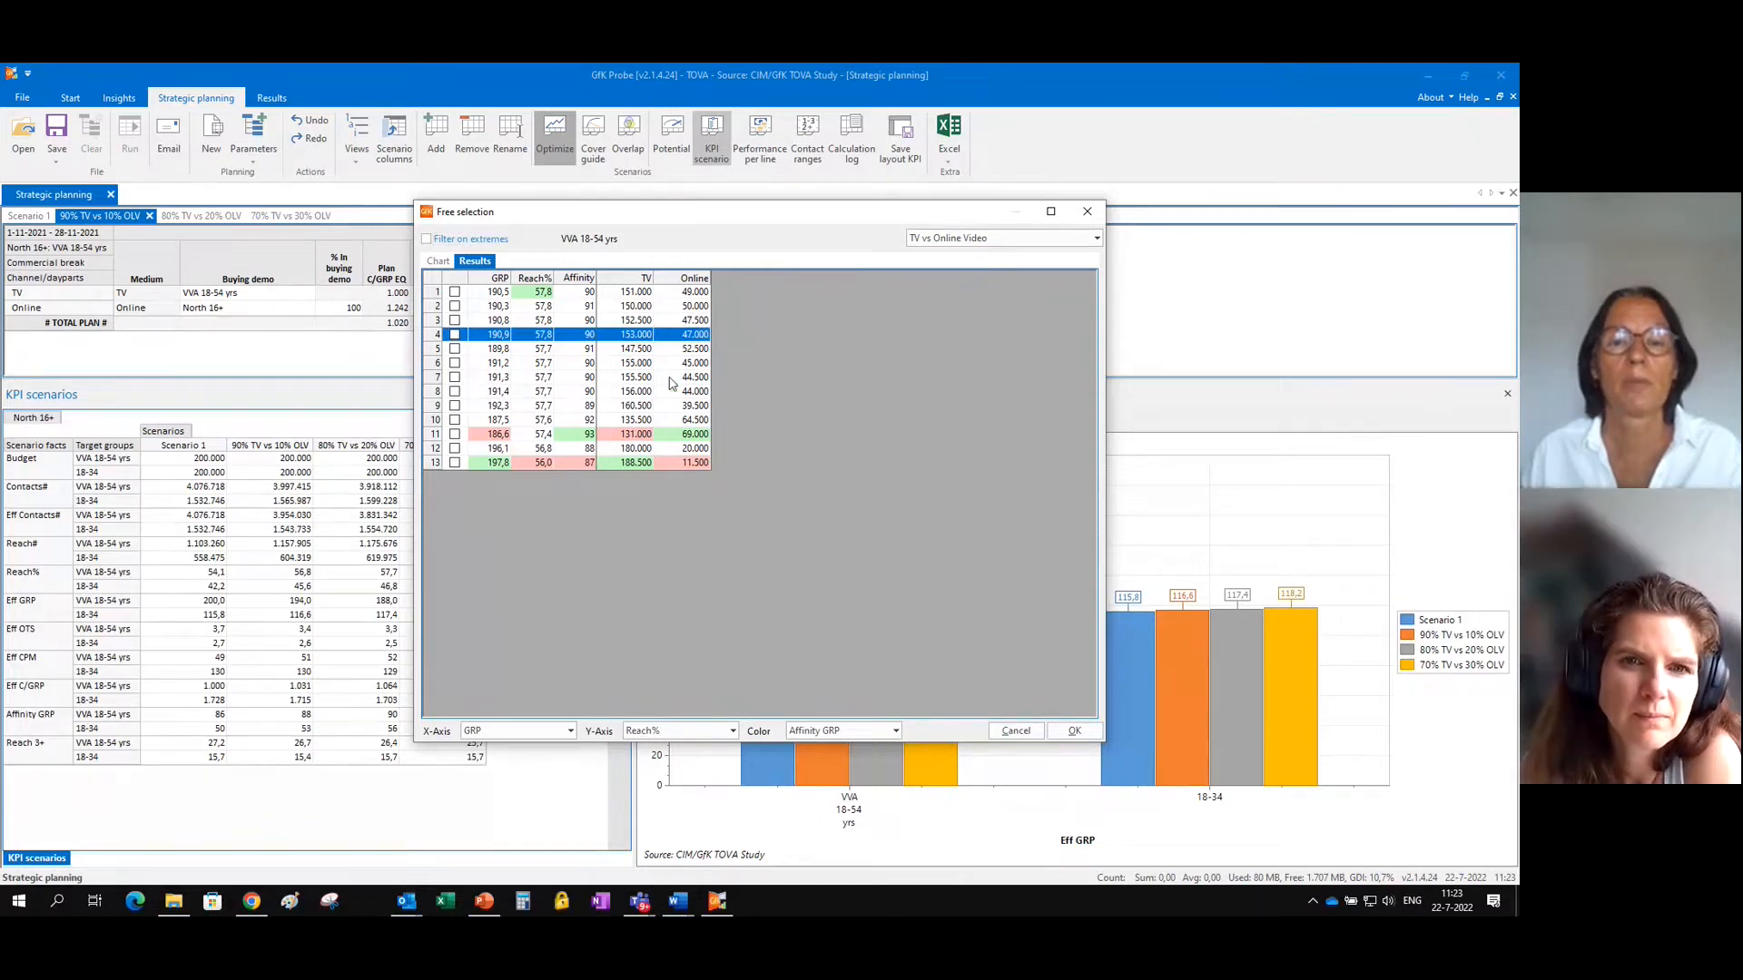
{"action": "left_click", "coordinate": [638, 410]}
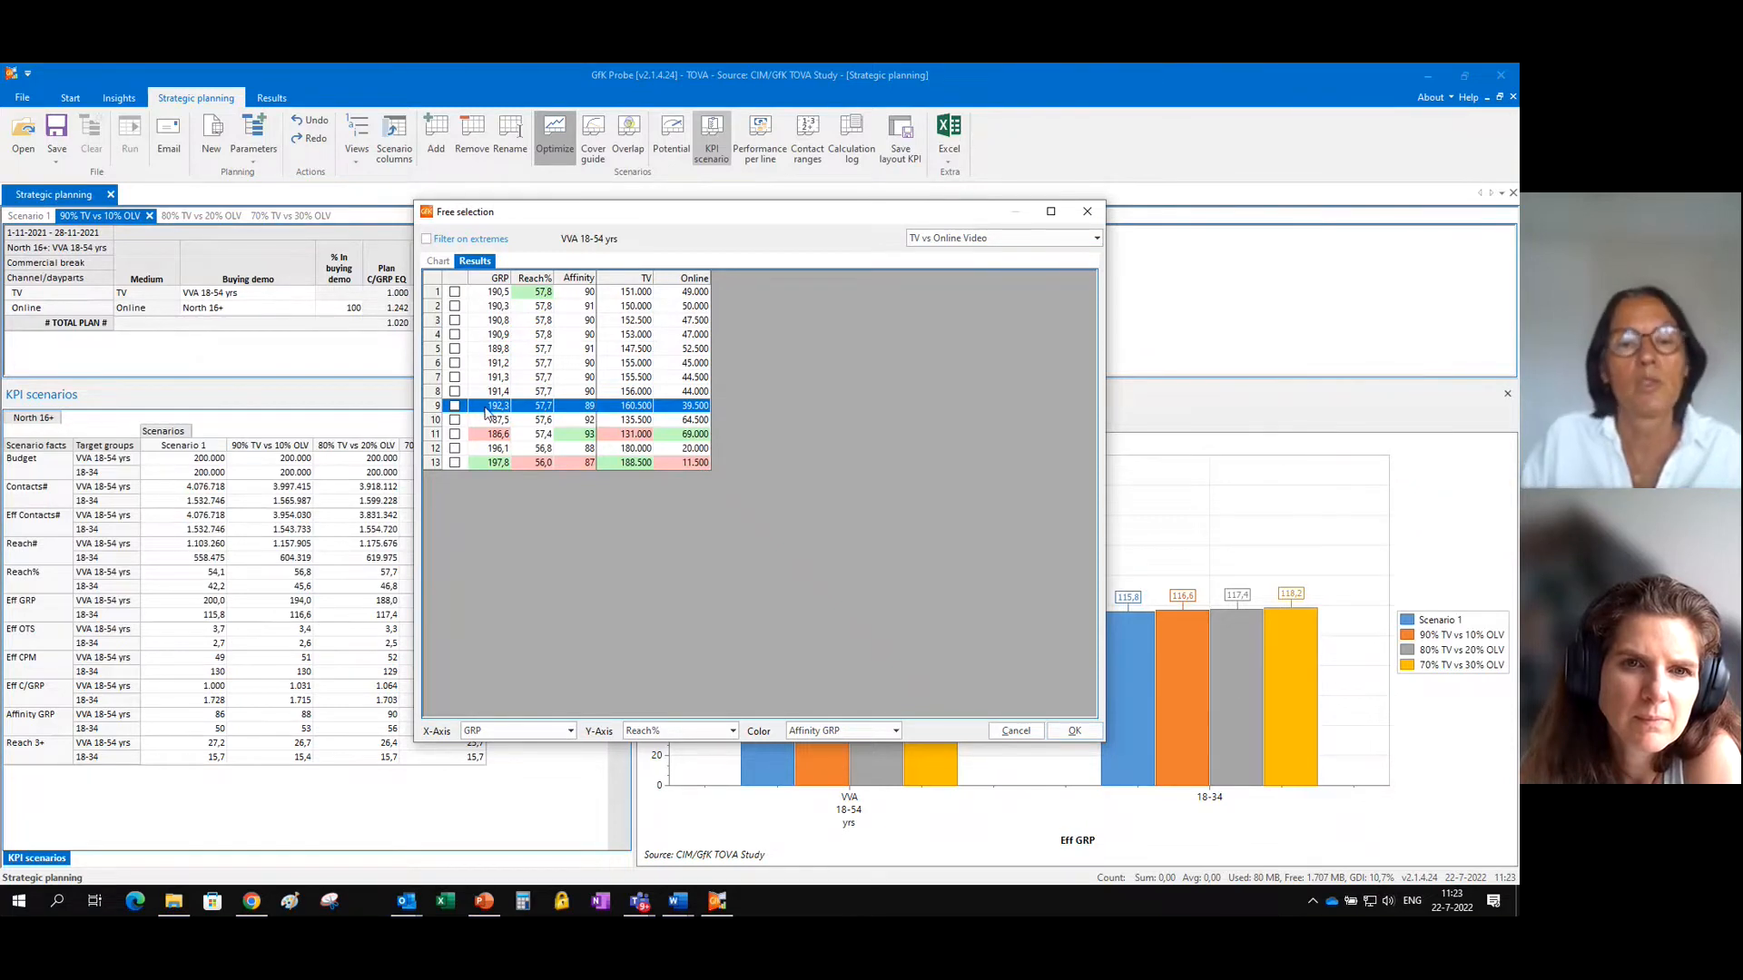
{"action": "left_click", "coordinate": [455, 293]}
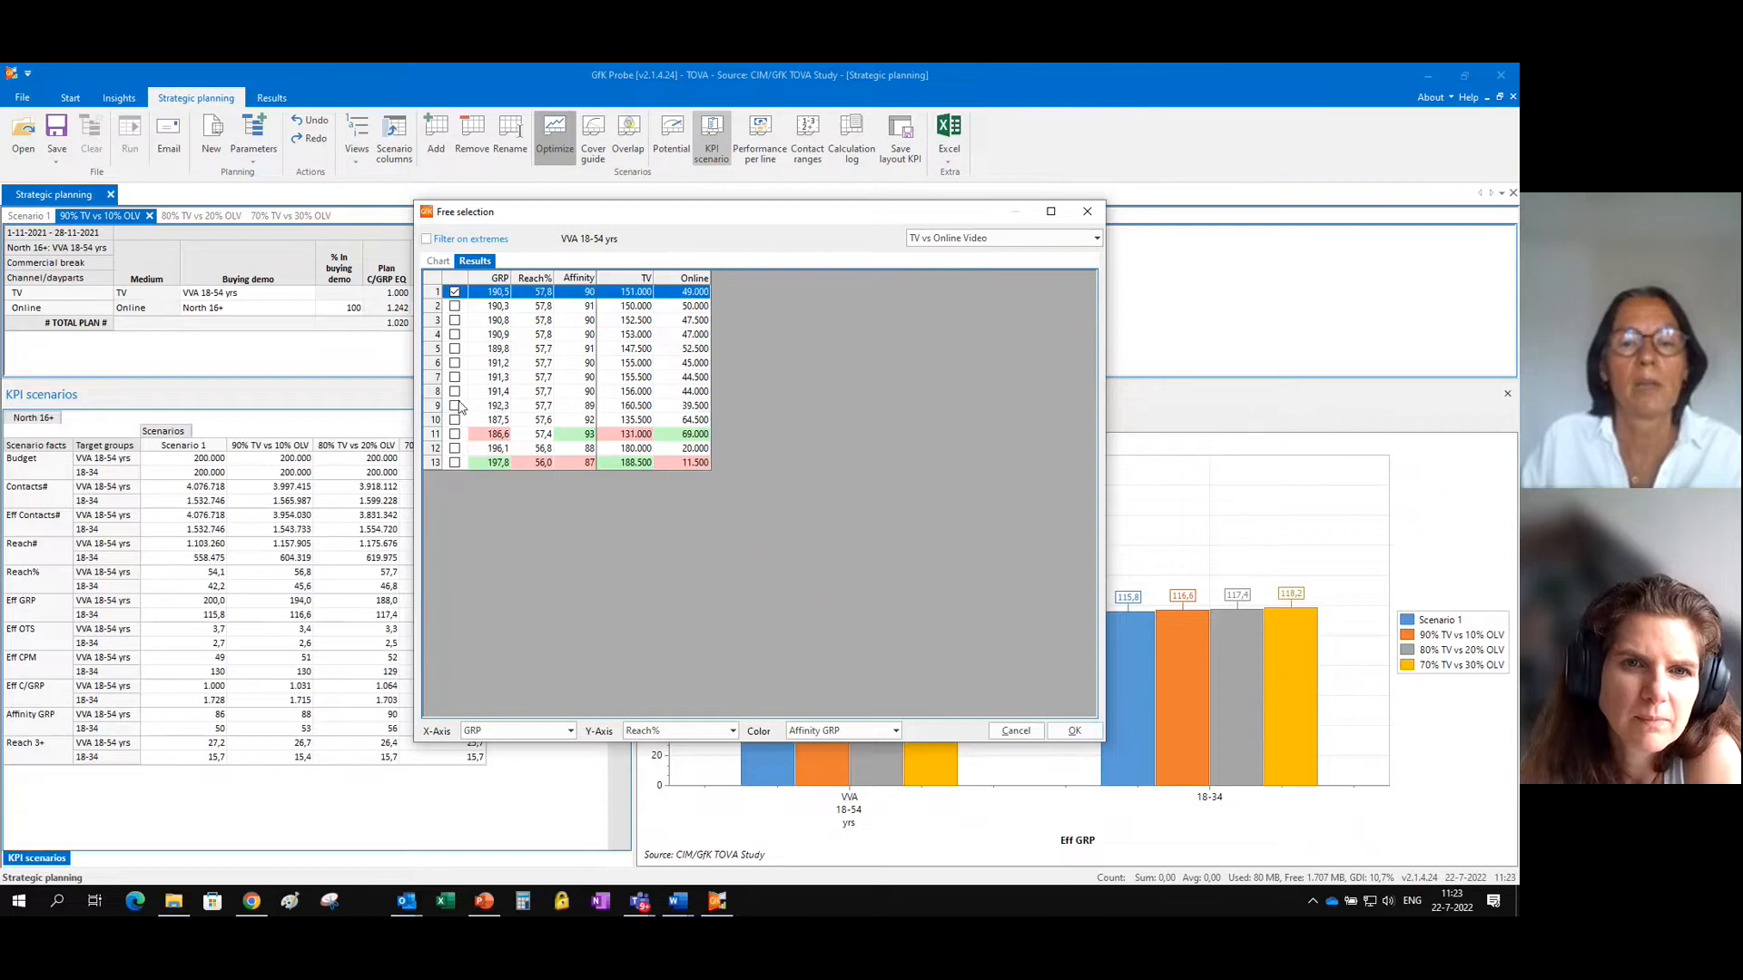
{"action": "left_click", "coordinate": [455, 406]}
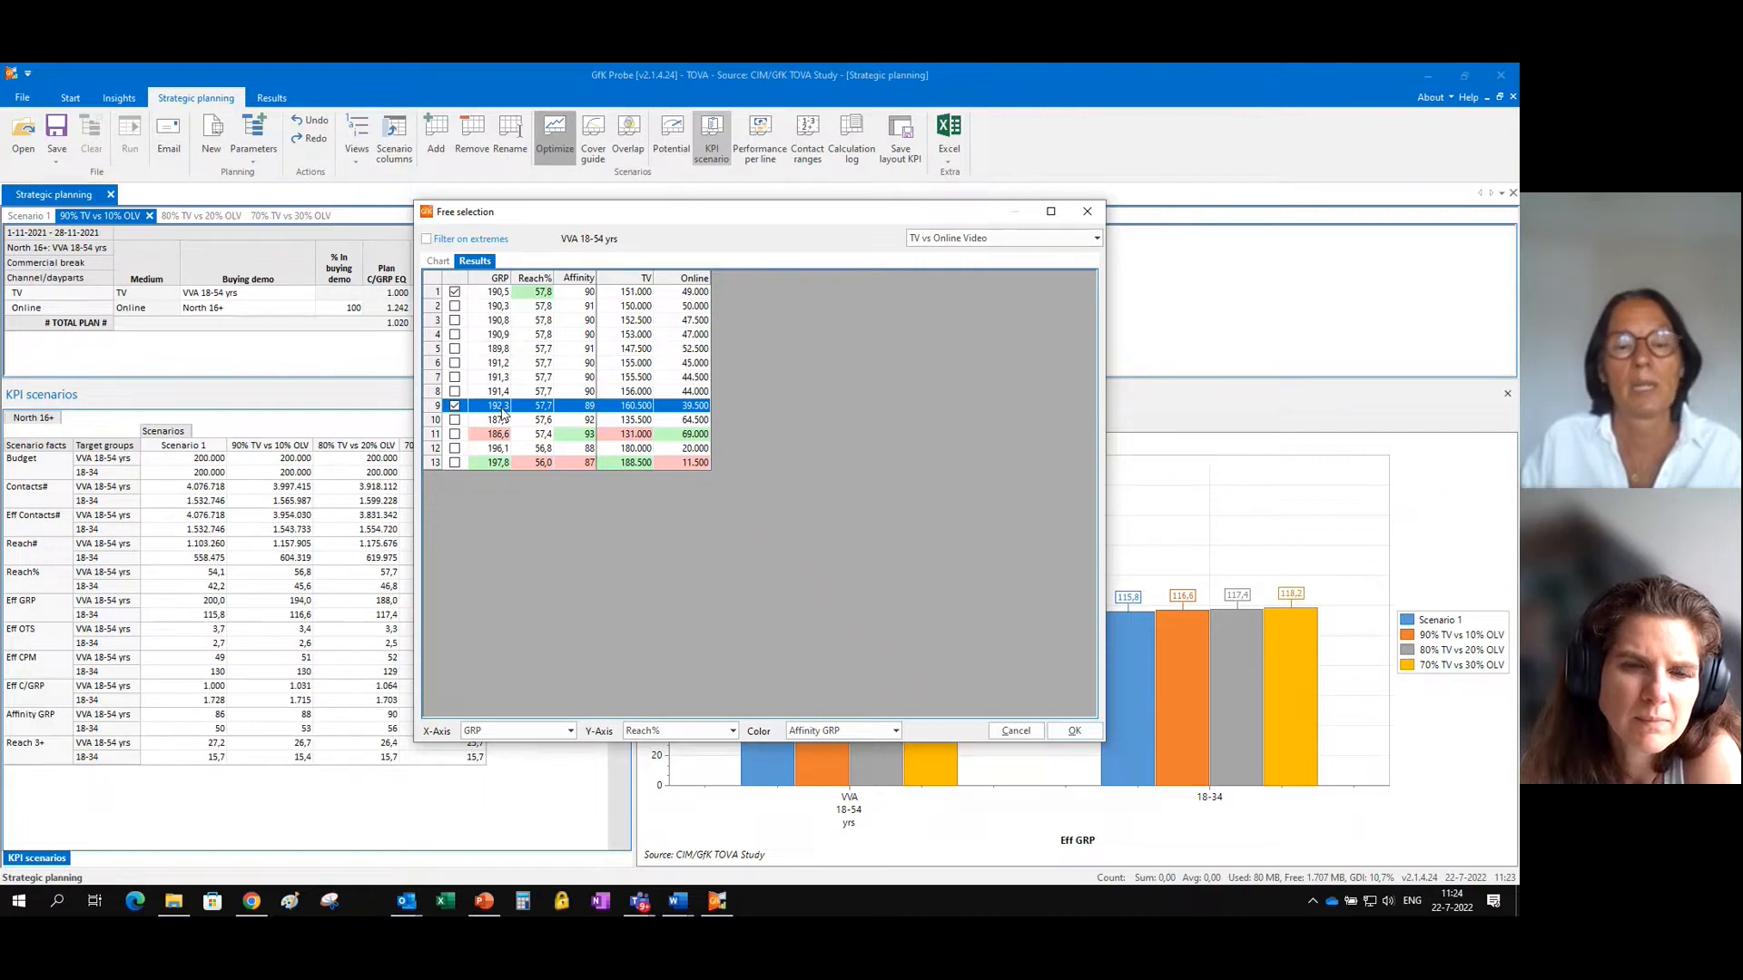
{"action": "left_click", "coordinate": [1074, 730]}
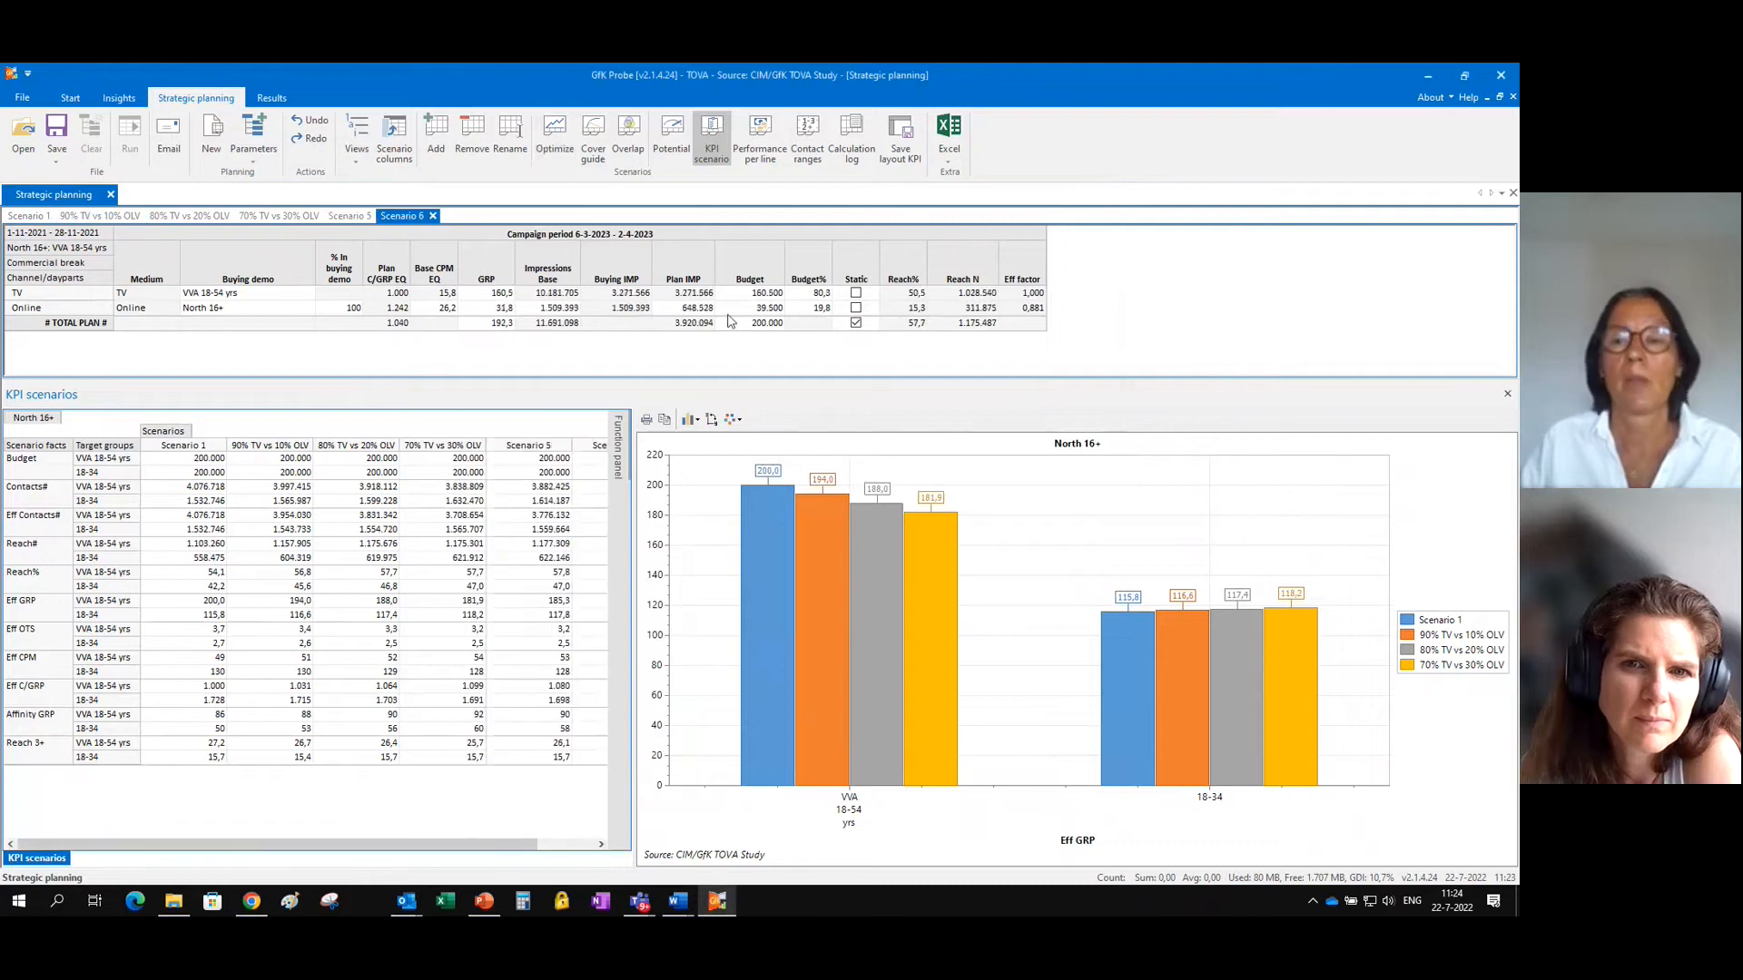
Compare the TV and Online budget shares of Scenario 6 and Scenario 5.
{"action": "left_click", "coordinate": [820, 294]}
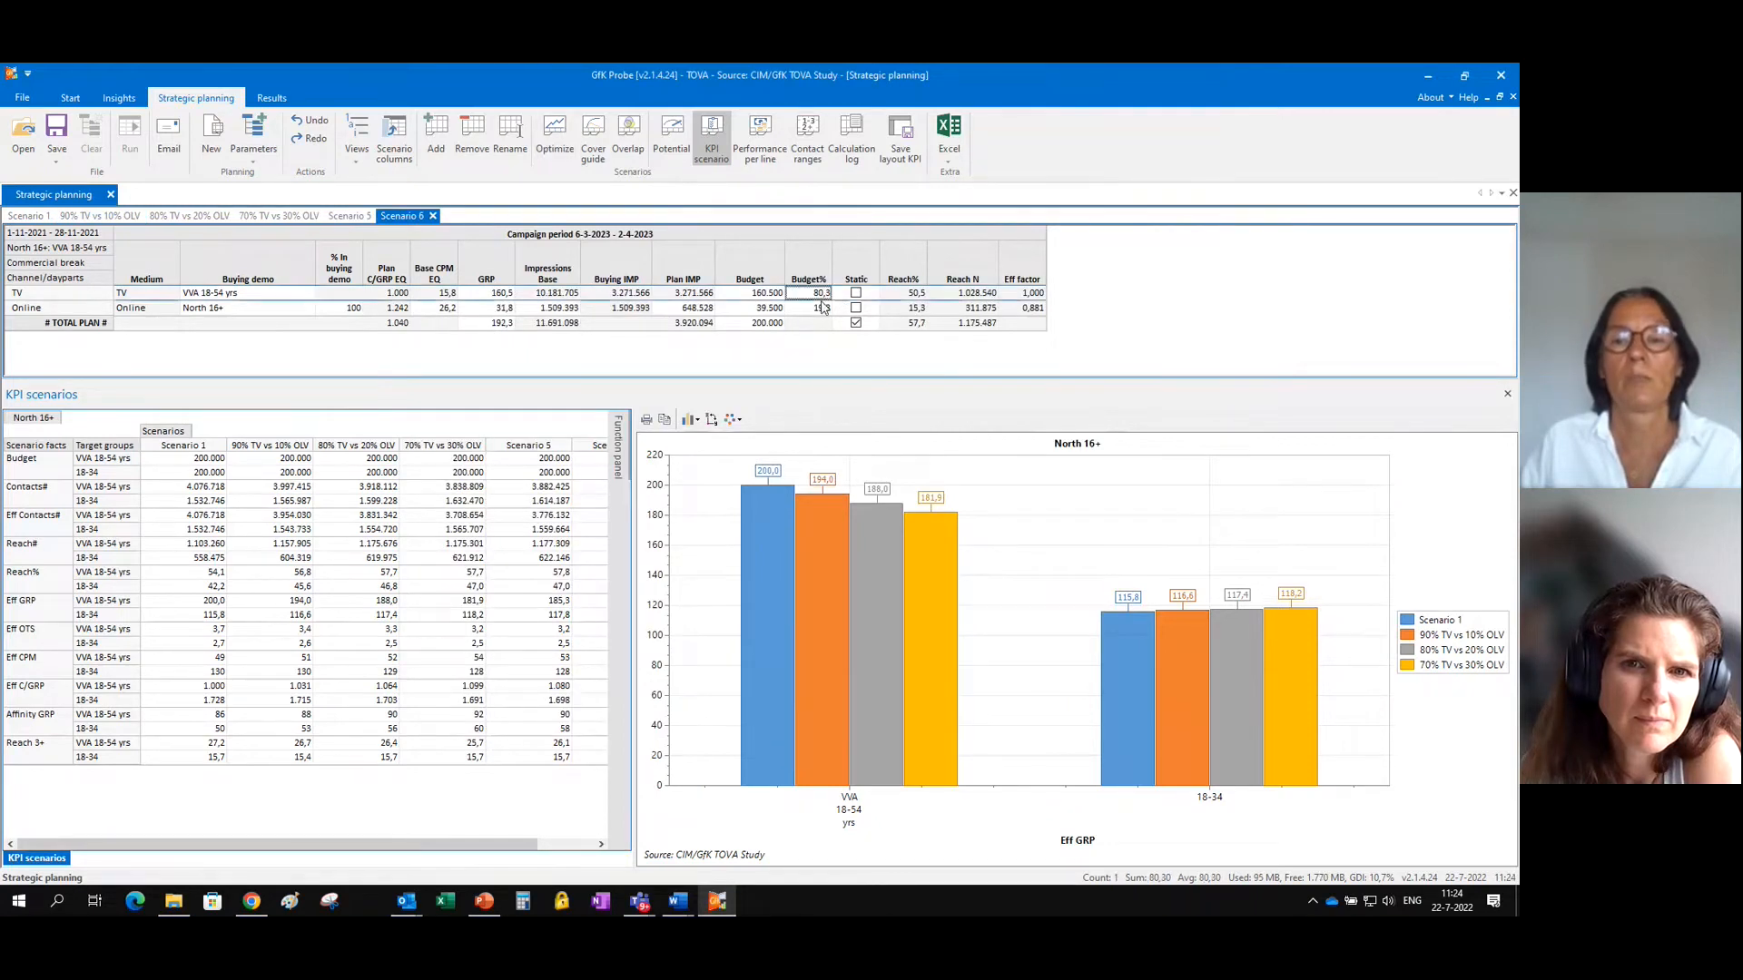
{"action": "left_click", "coordinate": [362, 219]}
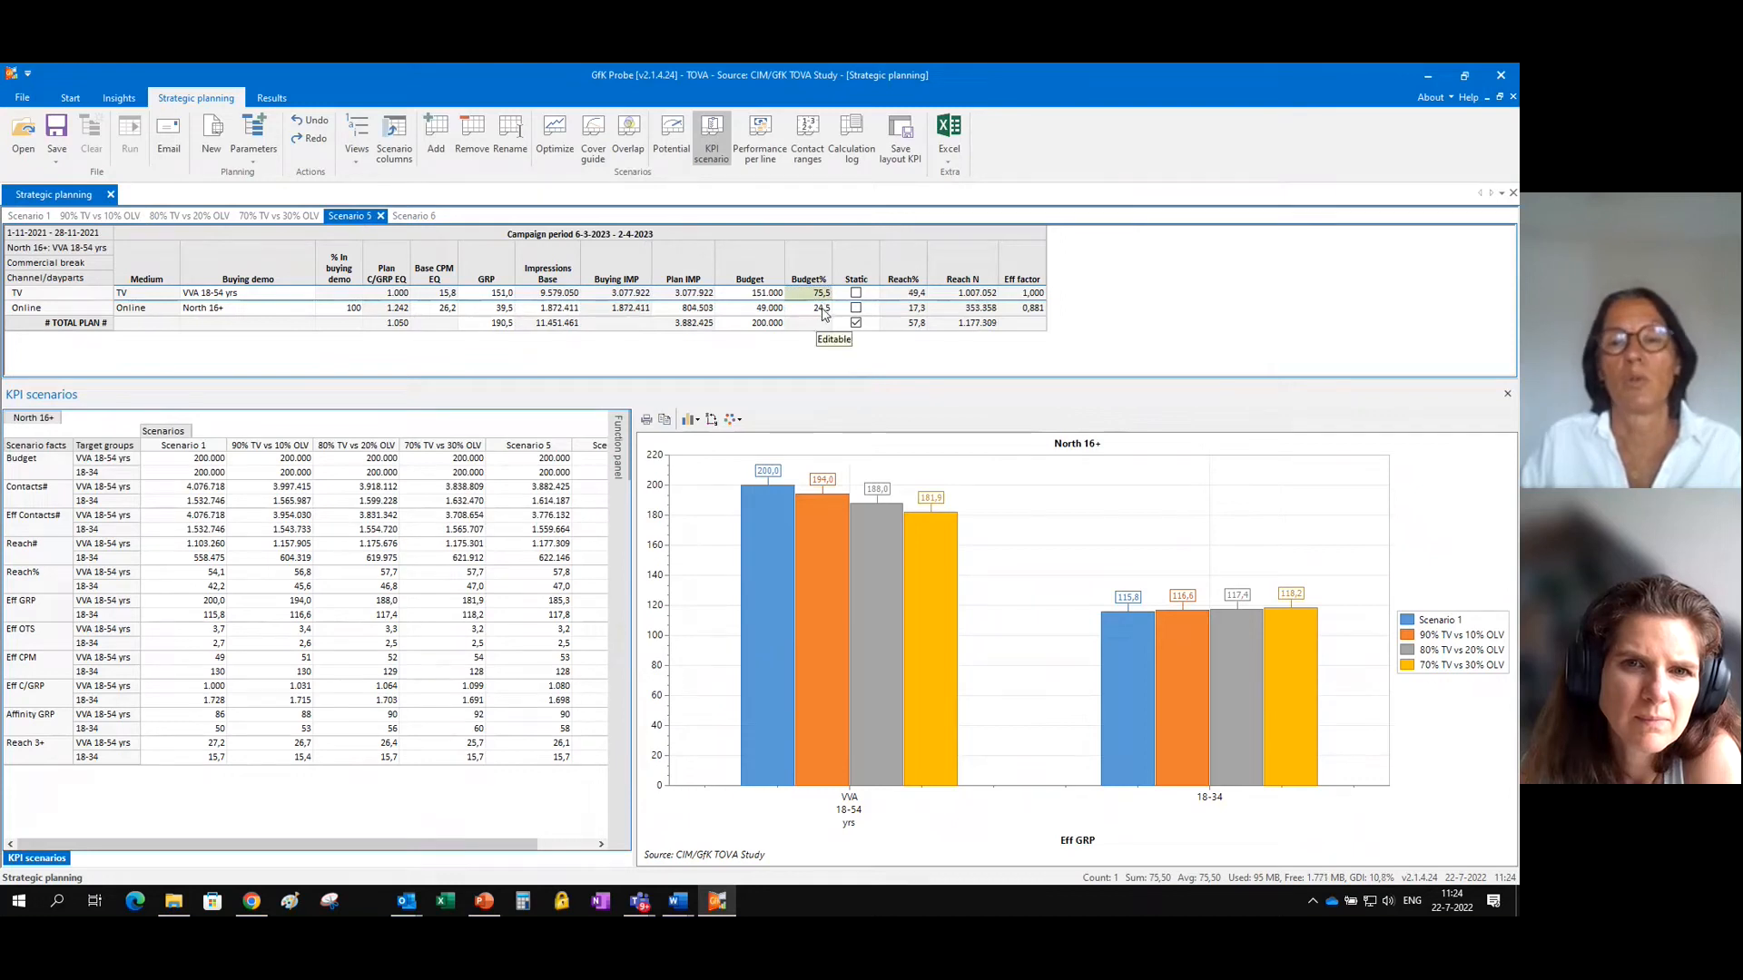
{"action": "left_click", "coordinate": [415, 217]}
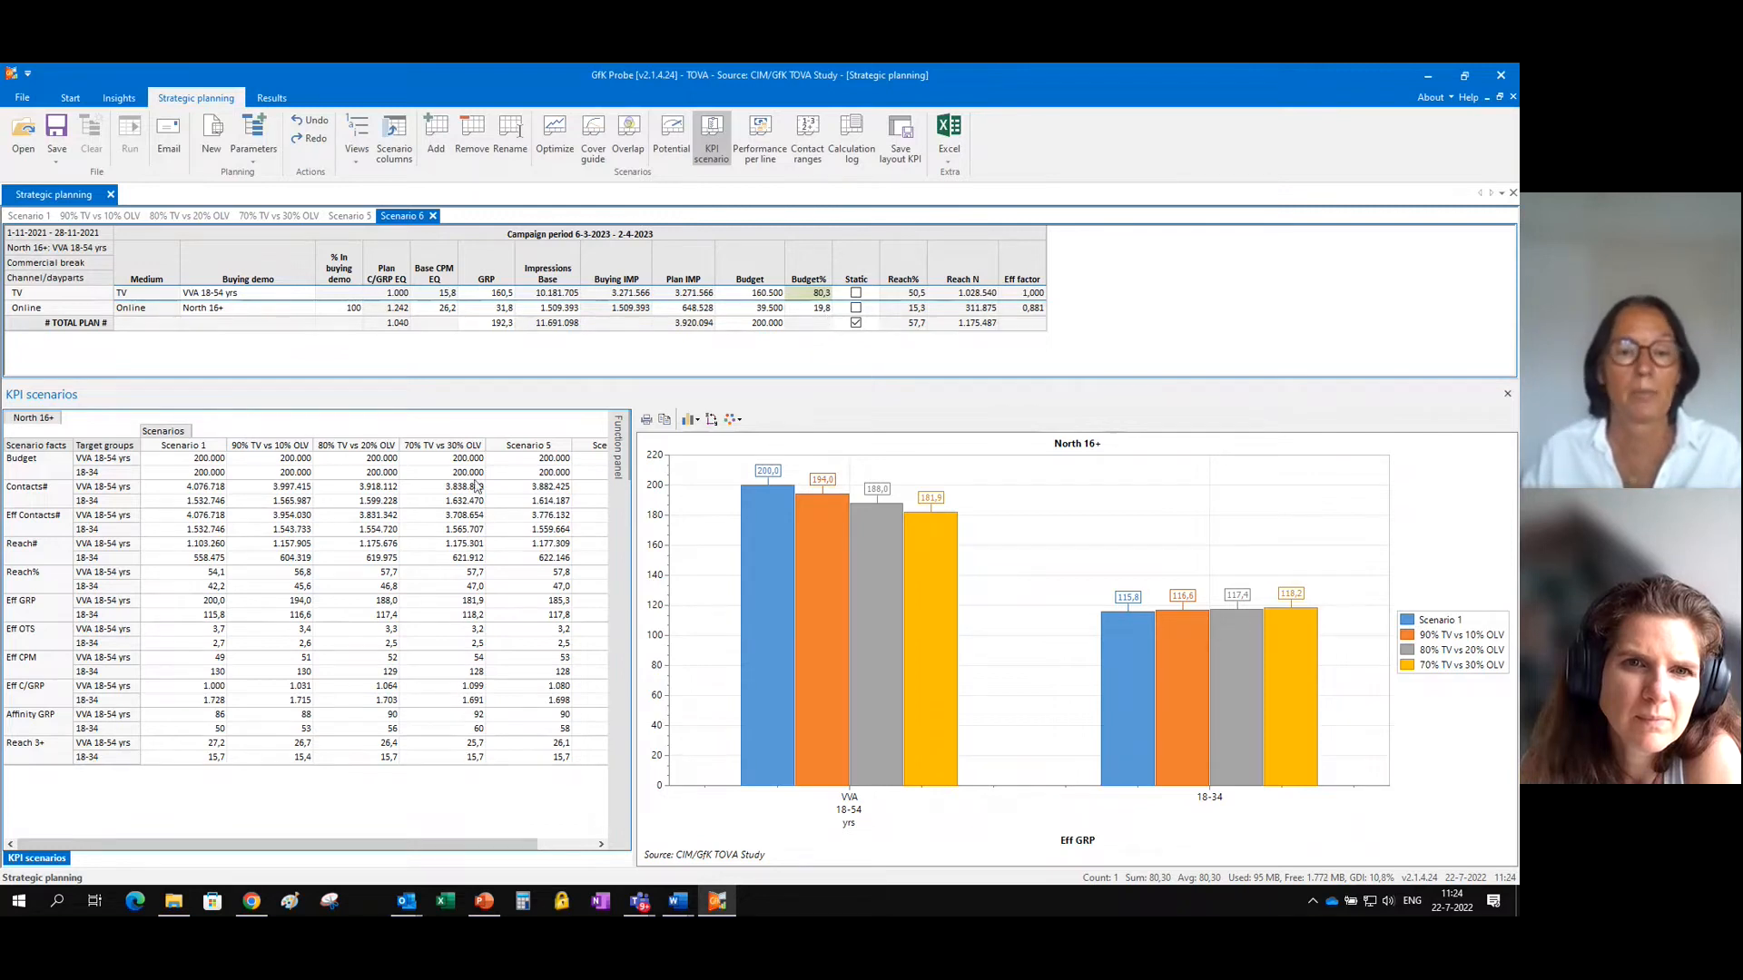
Narrow the KPI table's scenario columns to fit all six scenarios and review the plans from 80% TV vs 20% OLV through Scenario 6.
{"action": "left_click_drag", "start_coordinate": [486, 451], "coordinate": [472, 452]}
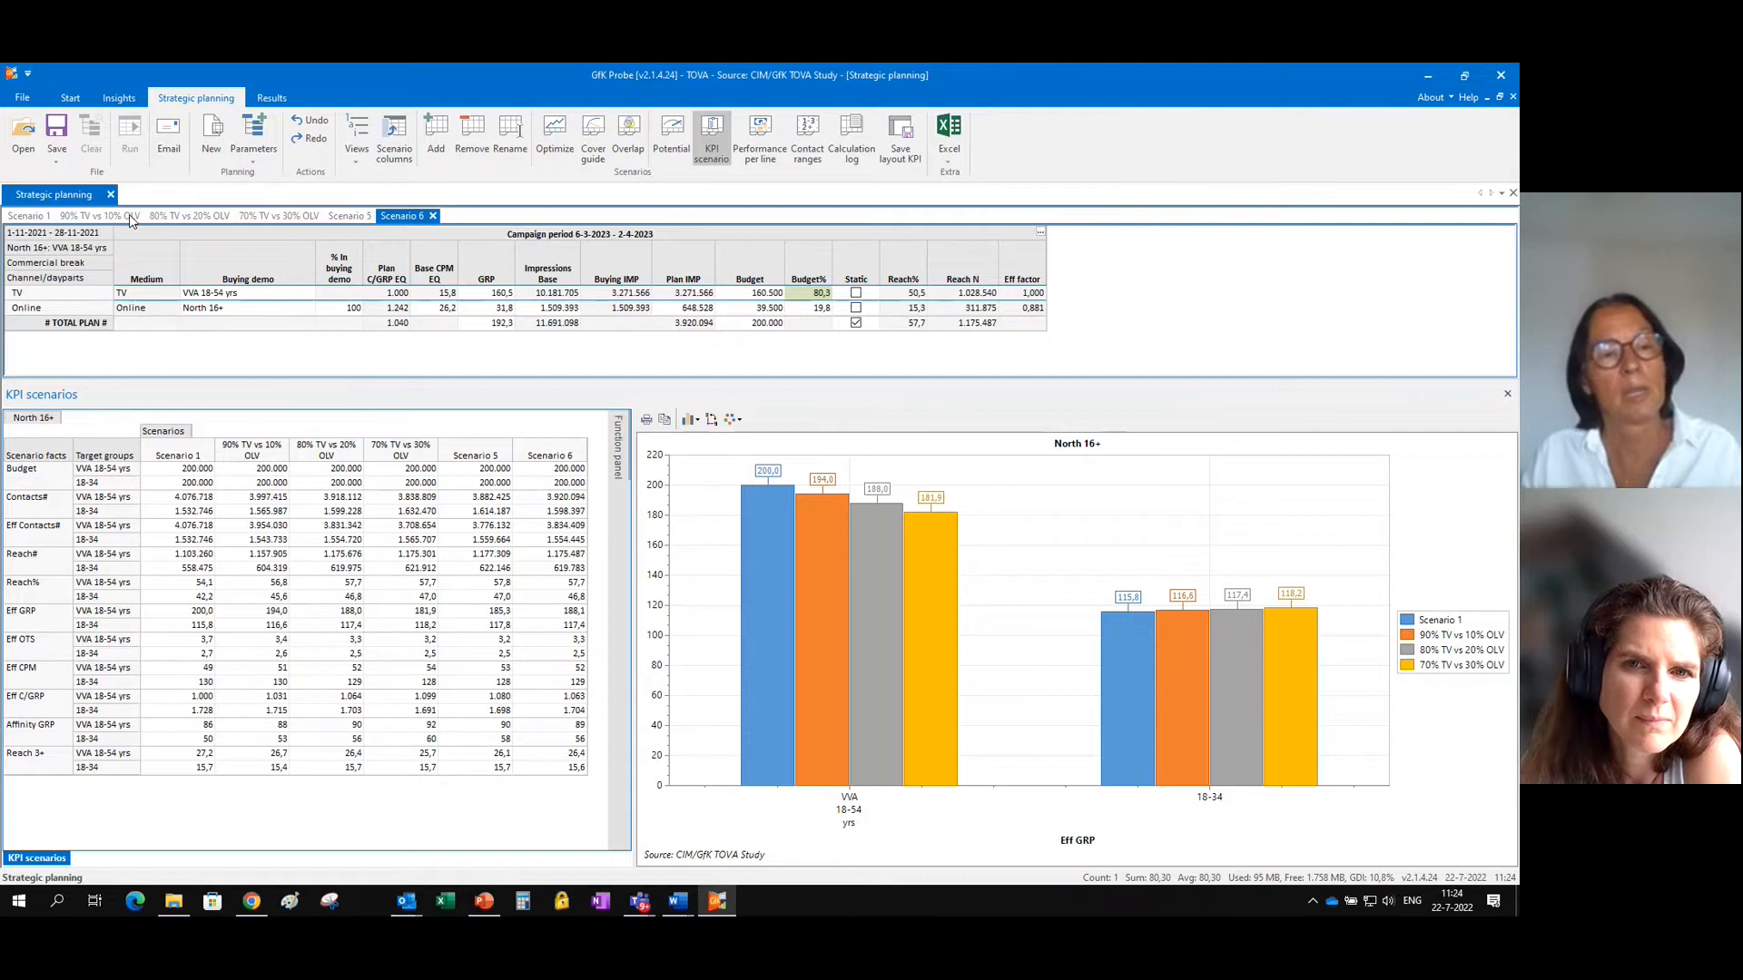
{"action": "left_click", "coordinate": [186, 216]}
{"action": "left_click", "coordinate": [278, 216]}
{"action": "left_click", "coordinate": [370, 218]}
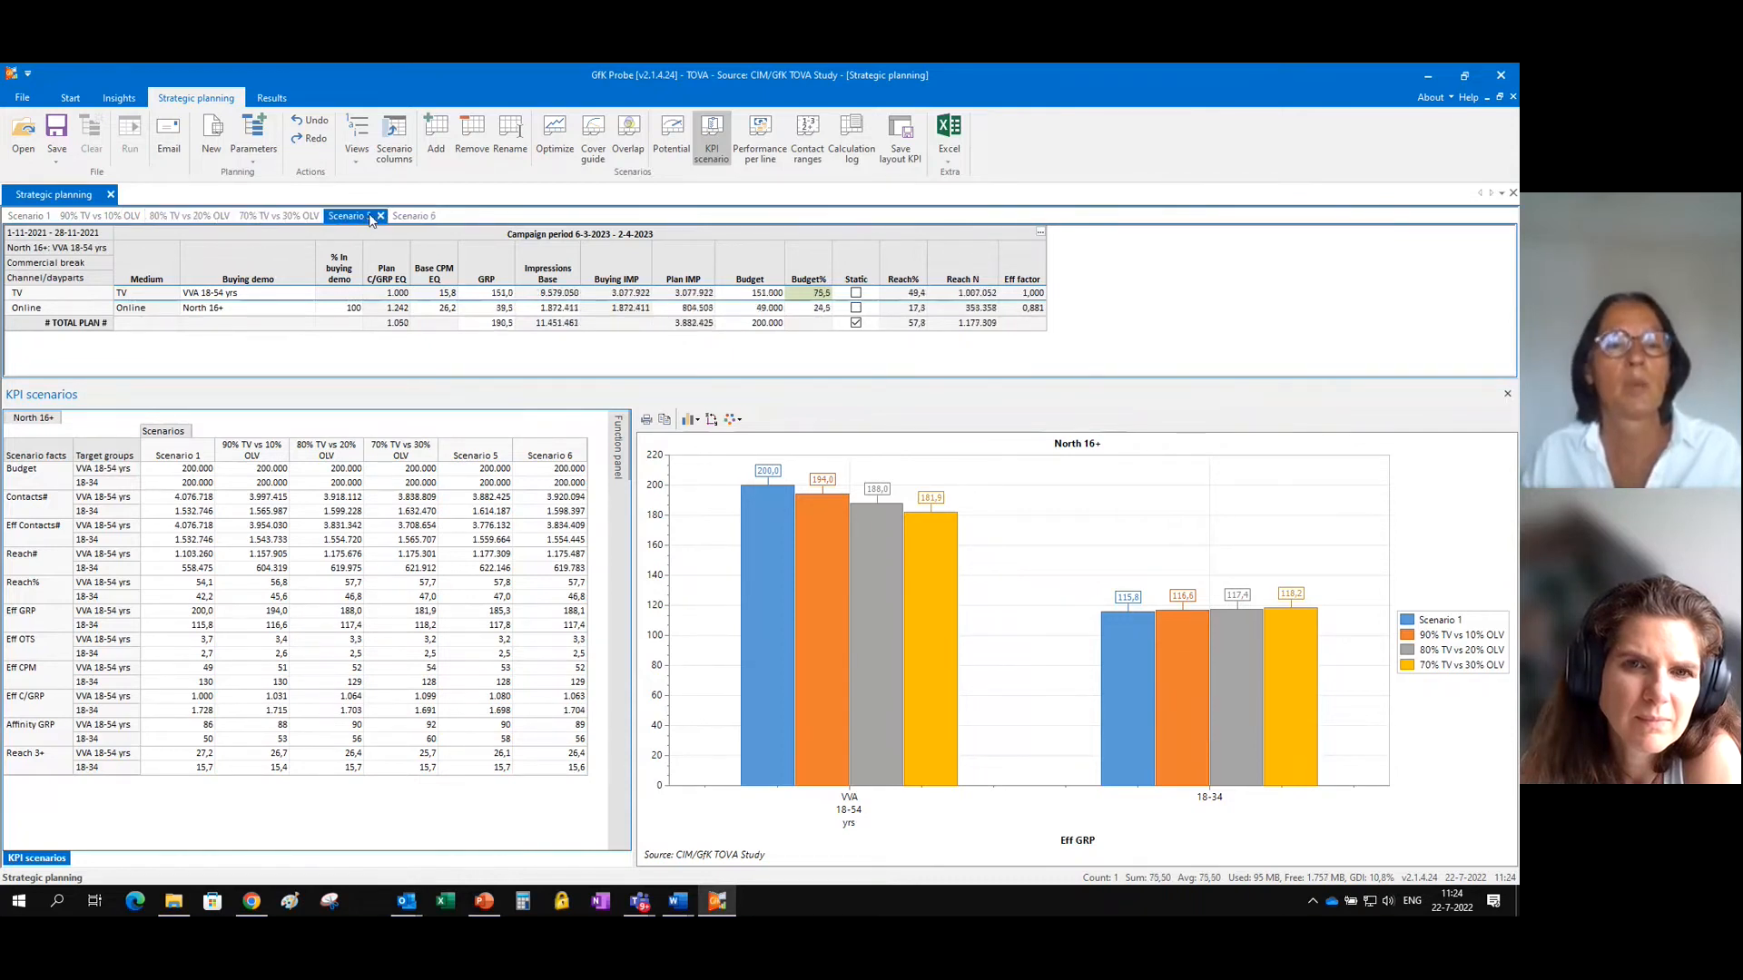
{"action": "left_click", "coordinate": [416, 218]}
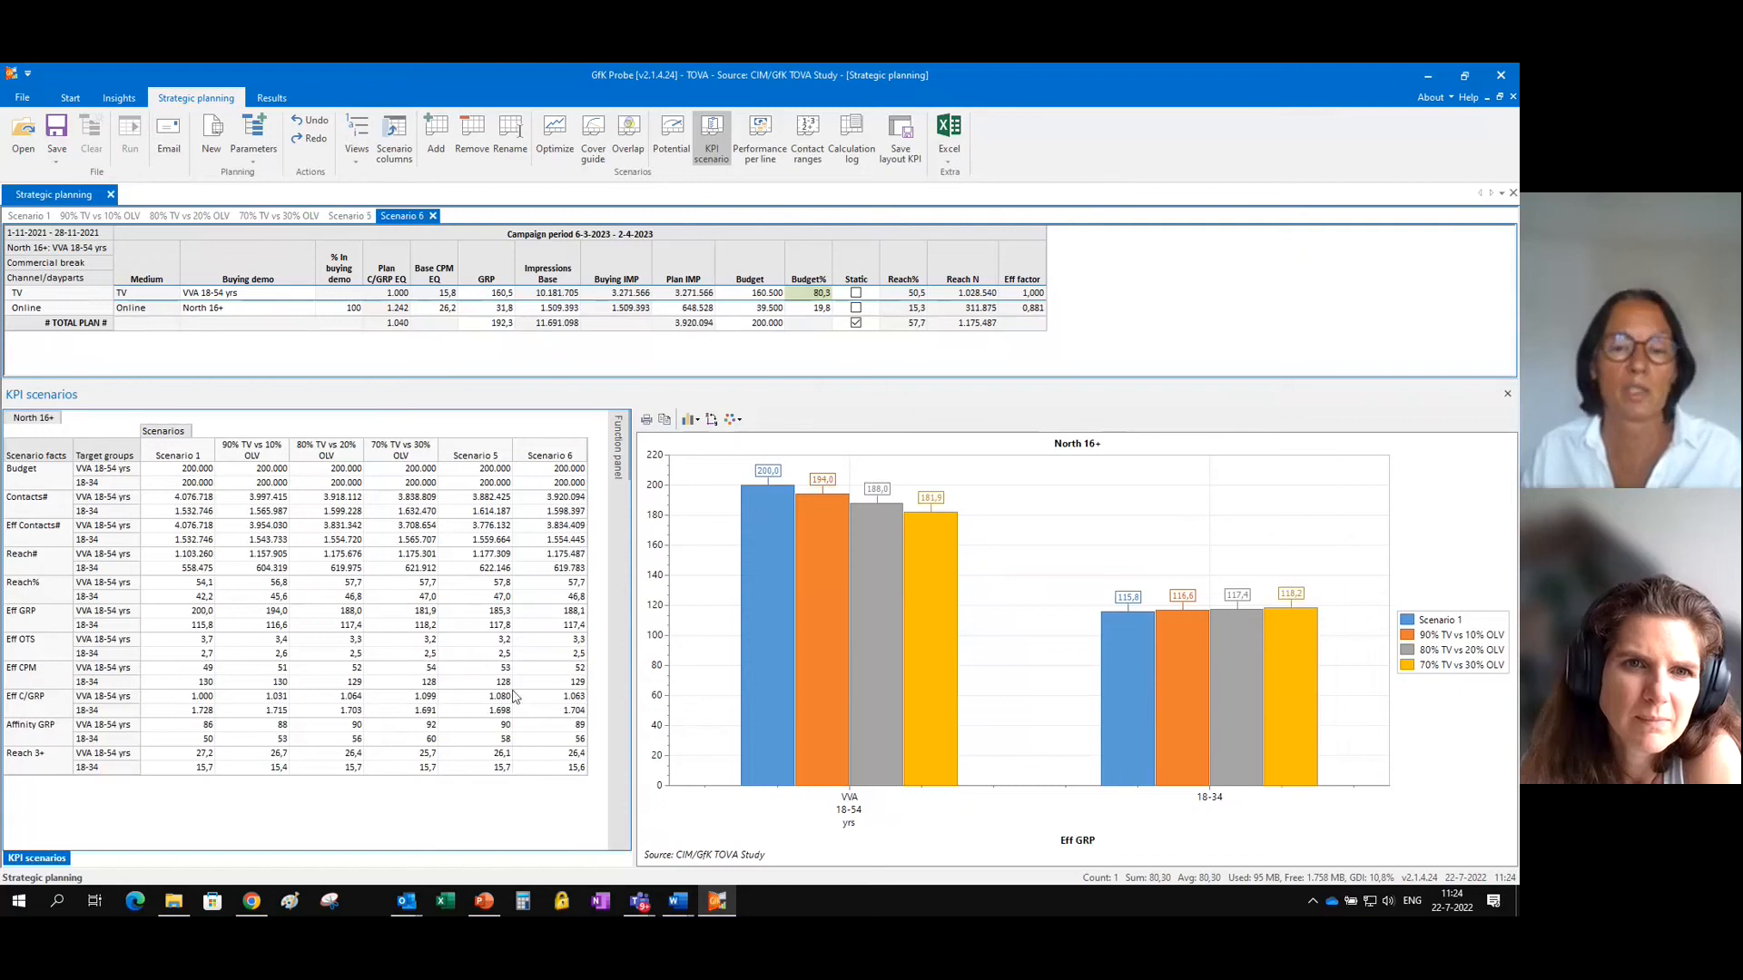